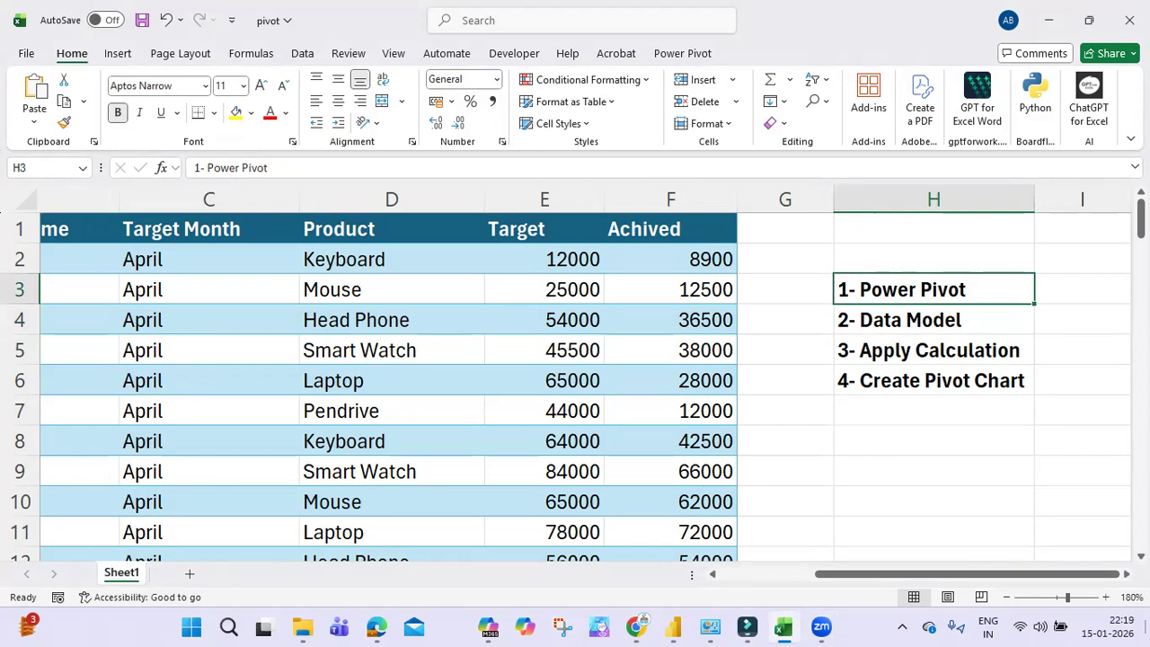
Examine the column headers and first records of the employee target table on Sheet1.
key(Left)
key(Left)
key(Left)
key(Left)
key(Left)
key(Left)
key(Left)
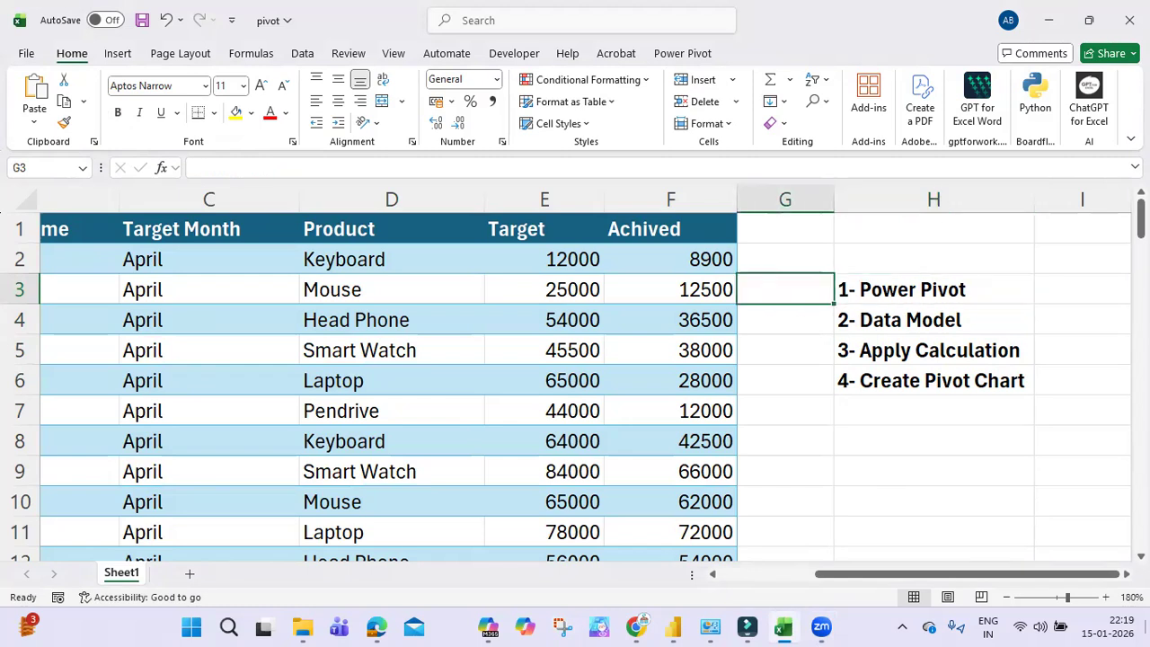
key(Up)
key(Up)
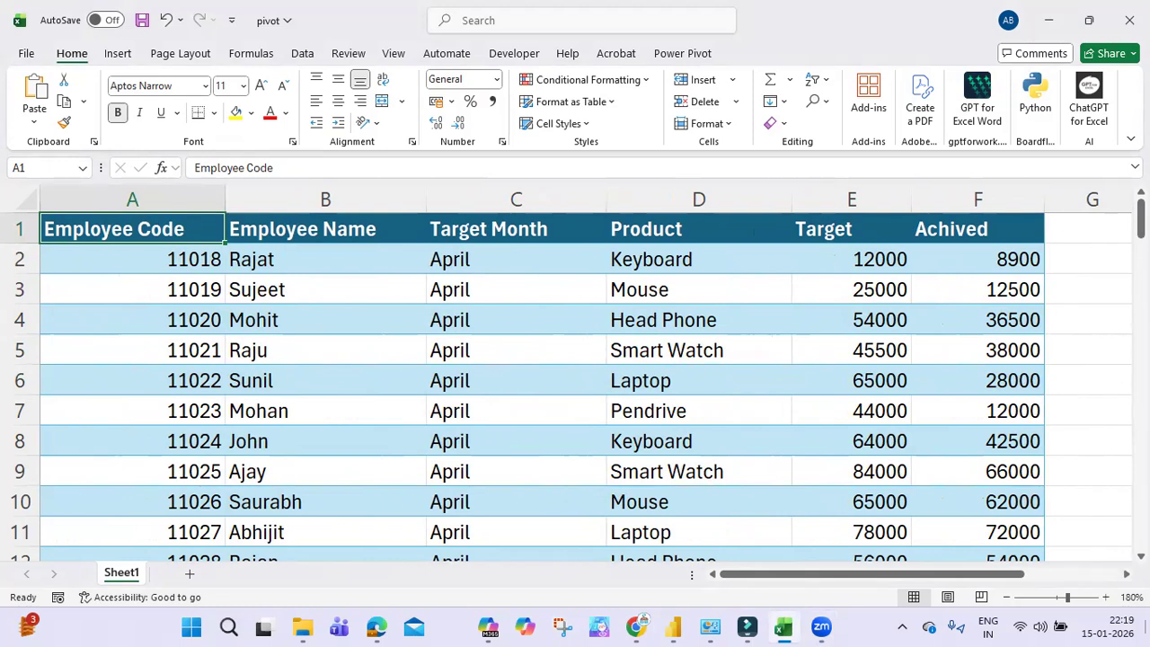
key(Right)
key(Right)
key(Right)
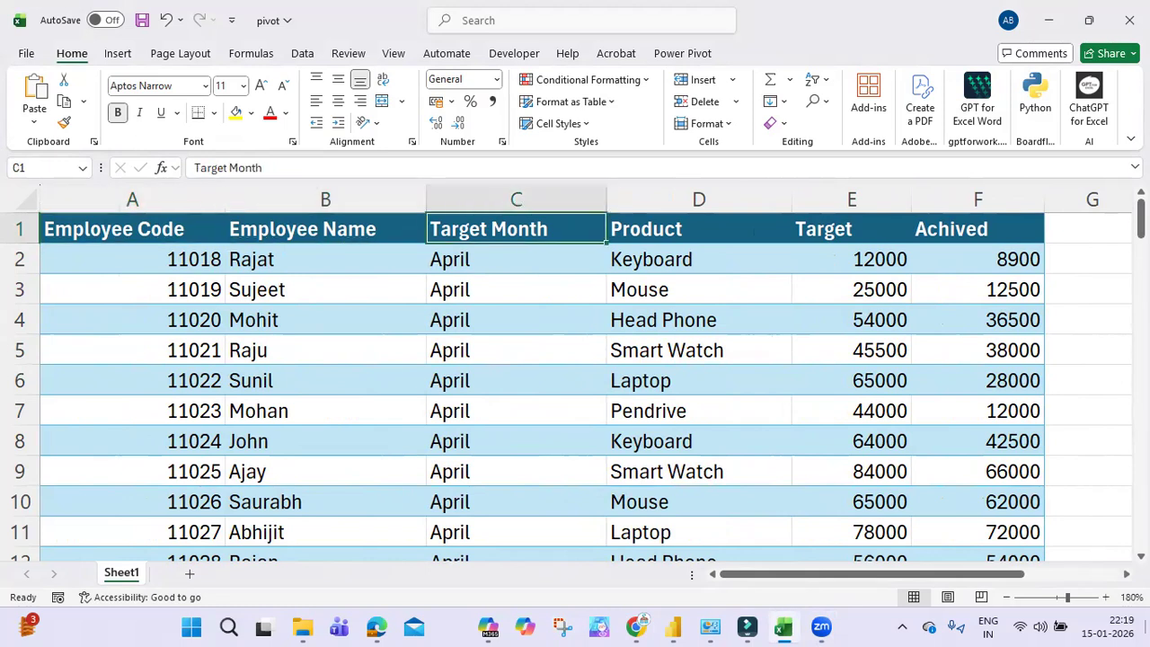
key(Right)
key(Right)
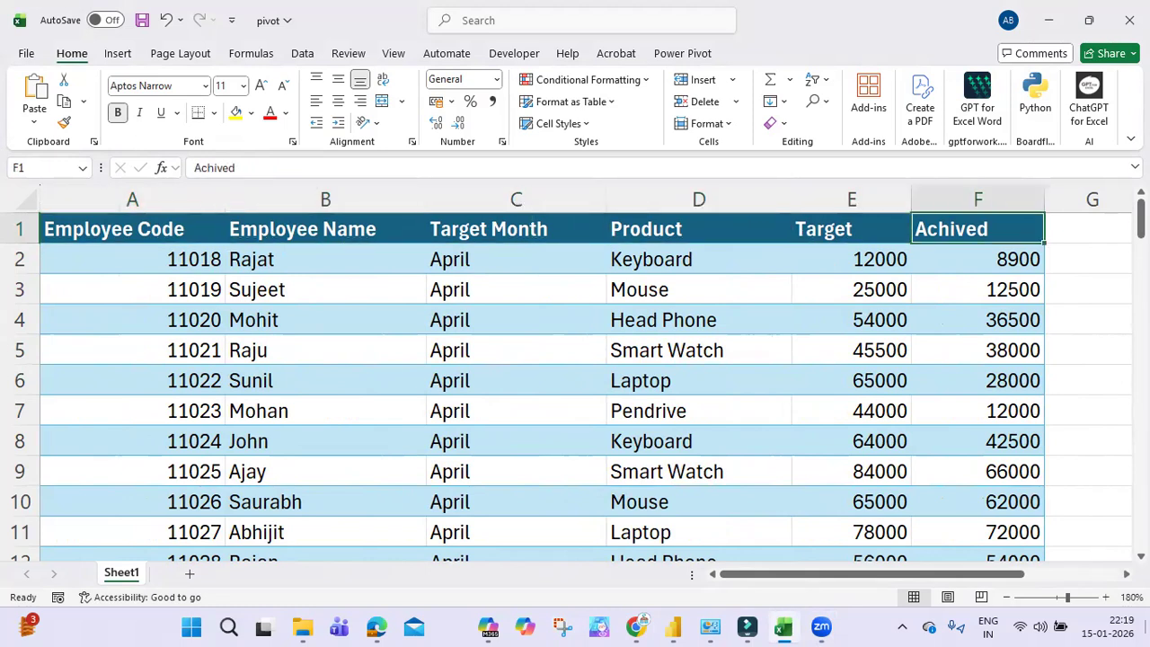
key(Down)
key(Down)
key(Left)
key(Left)
key(Left)
key(Left)
key(Left)
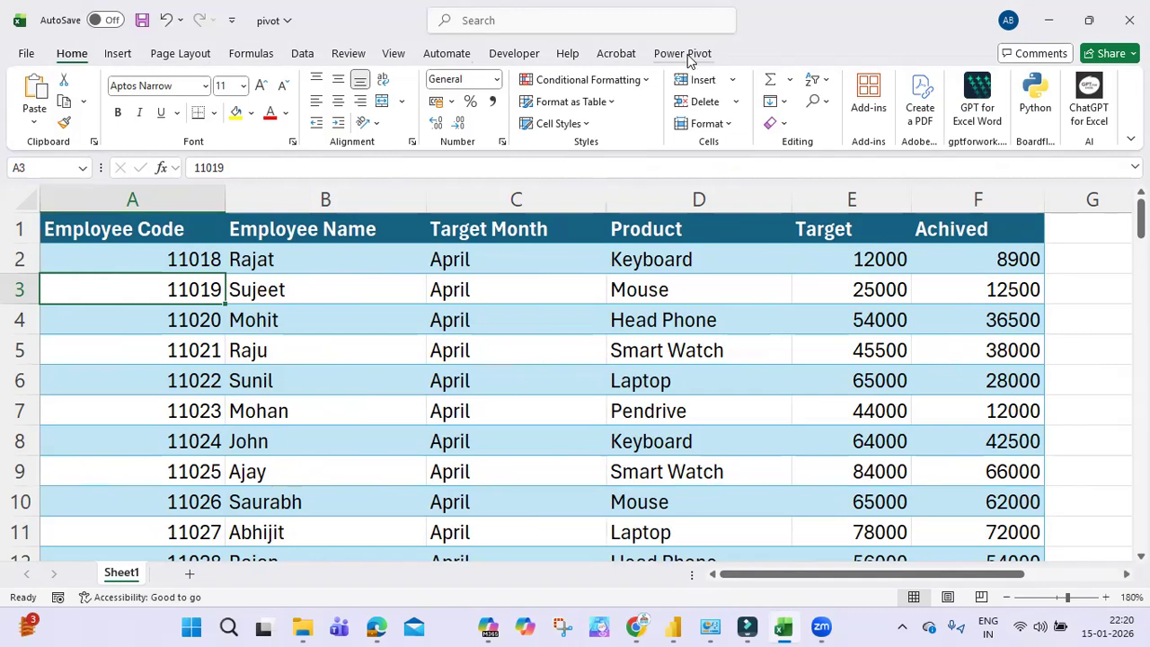
Open the COM add-ins list from the Excel options and confirm it with Microsoft Power Pivot for Excel enabled.
click(29, 54)
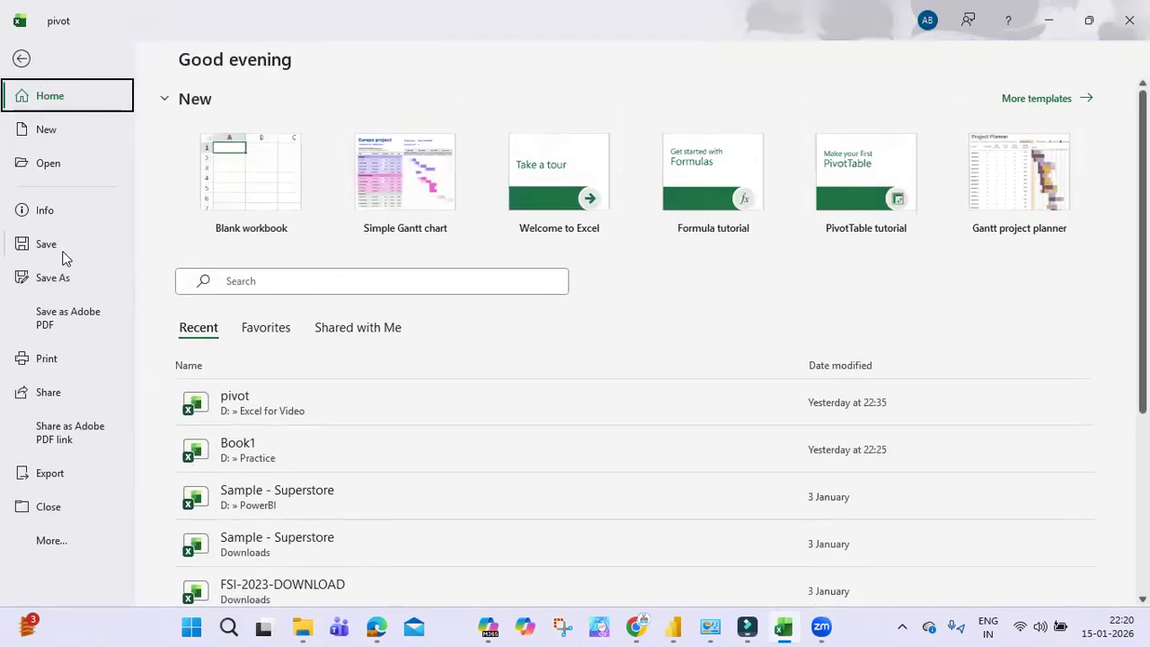
click(54, 542)
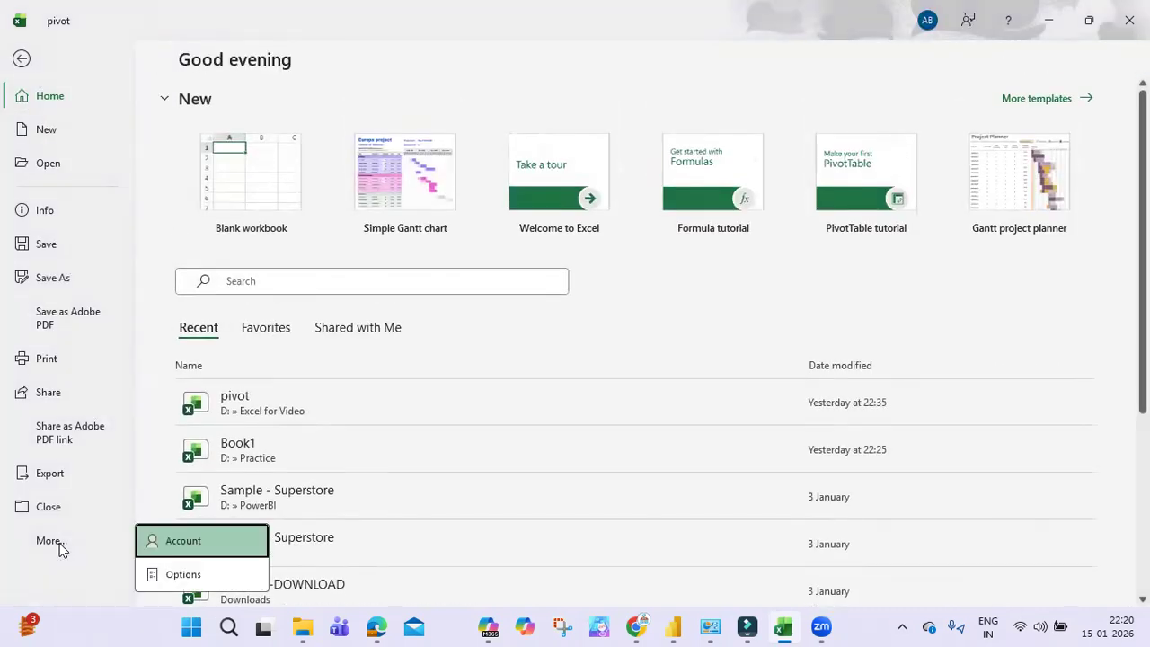
click(185, 575)
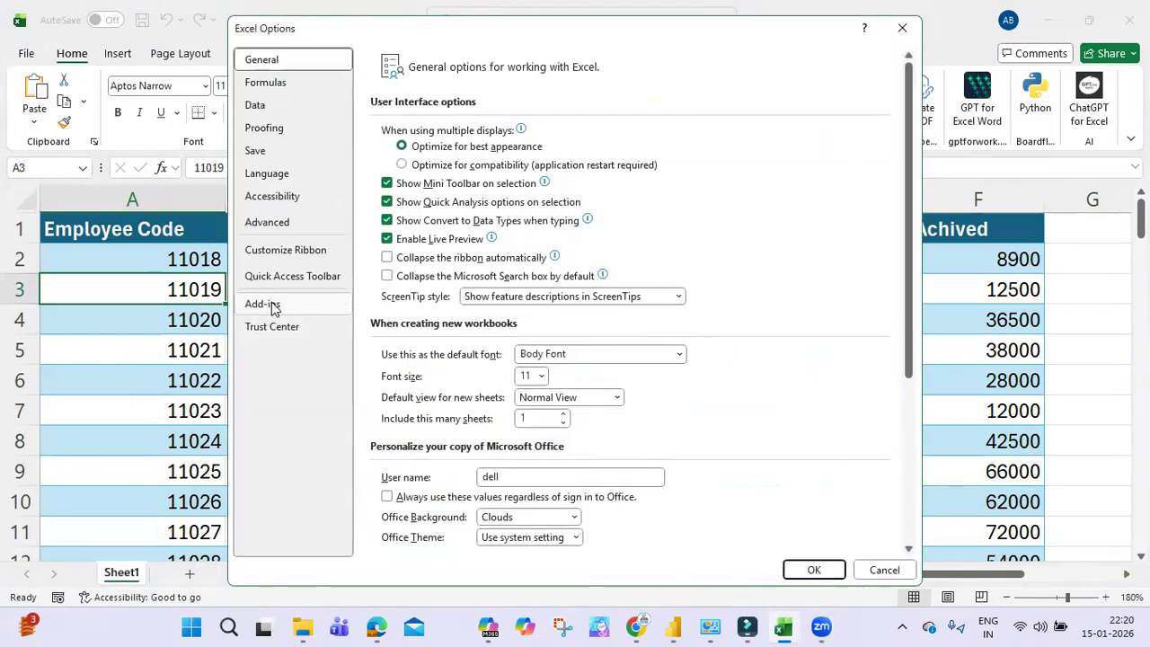
click(274, 307)
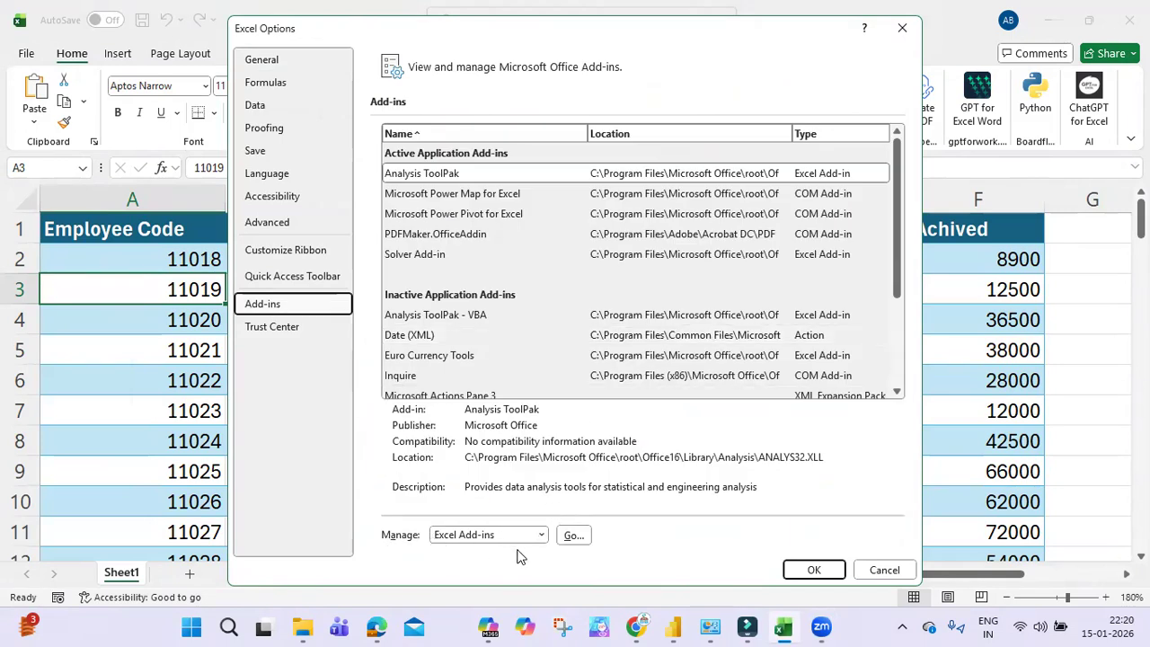
click(540, 536)
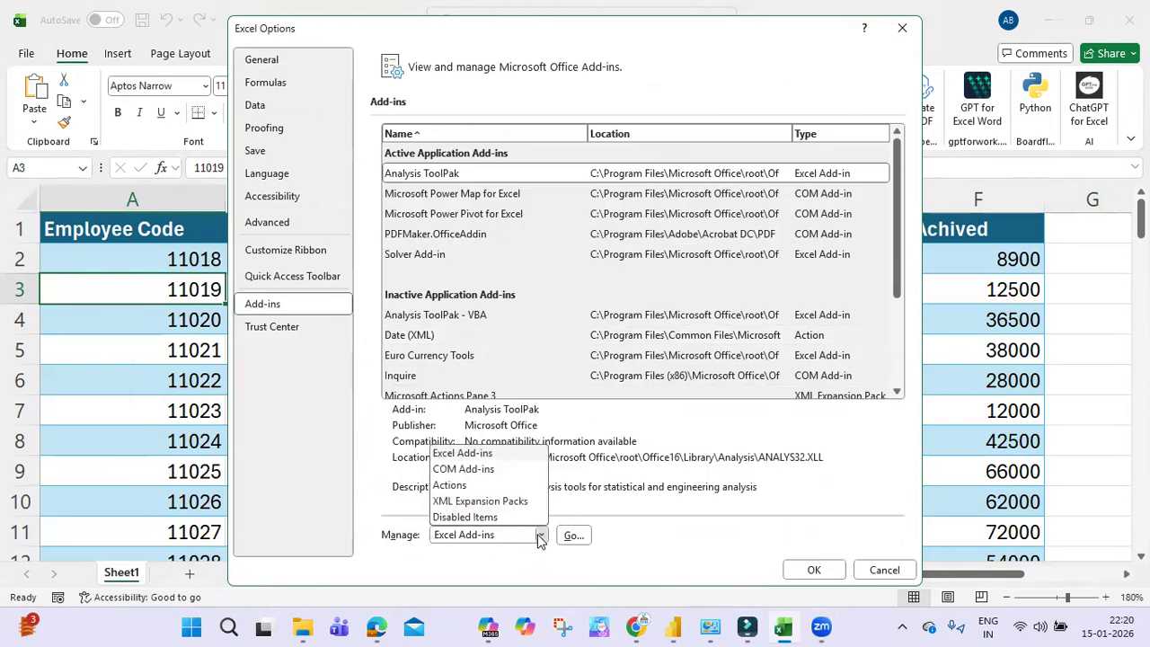
click(485, 470)
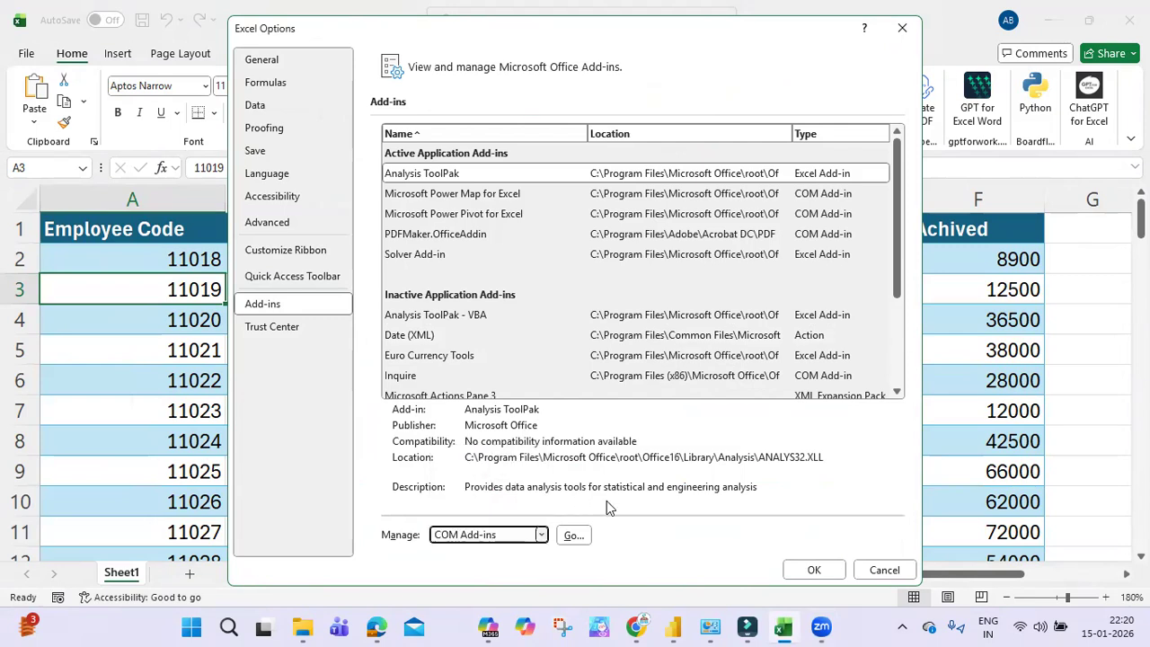
click(575, 536)
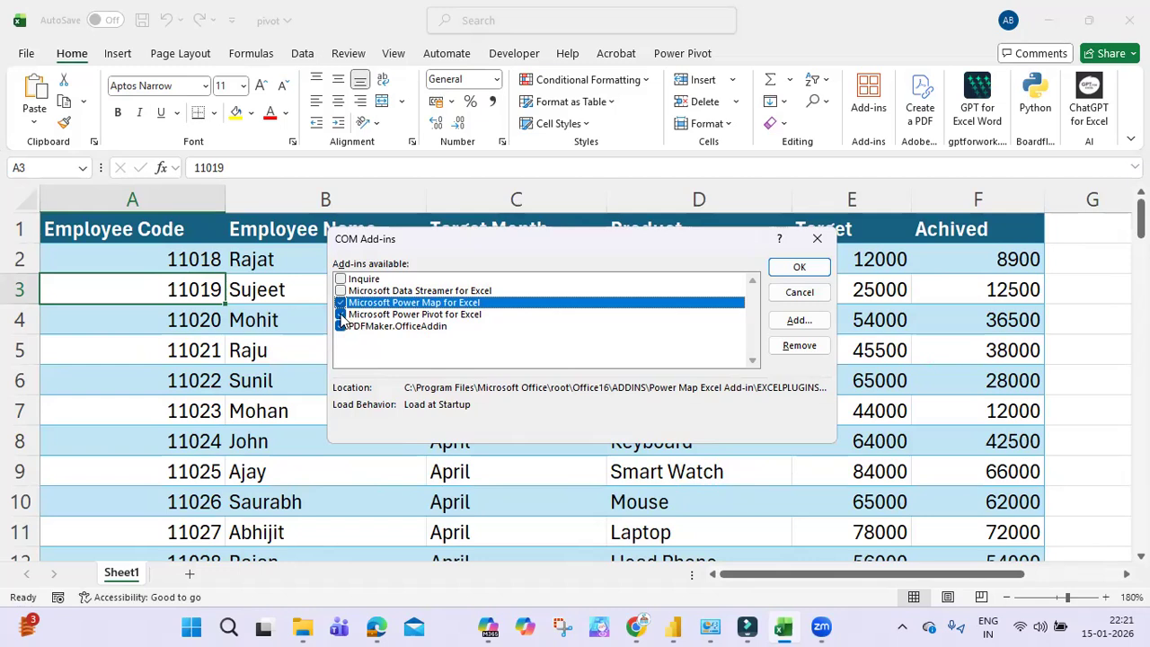
click(798, 267)
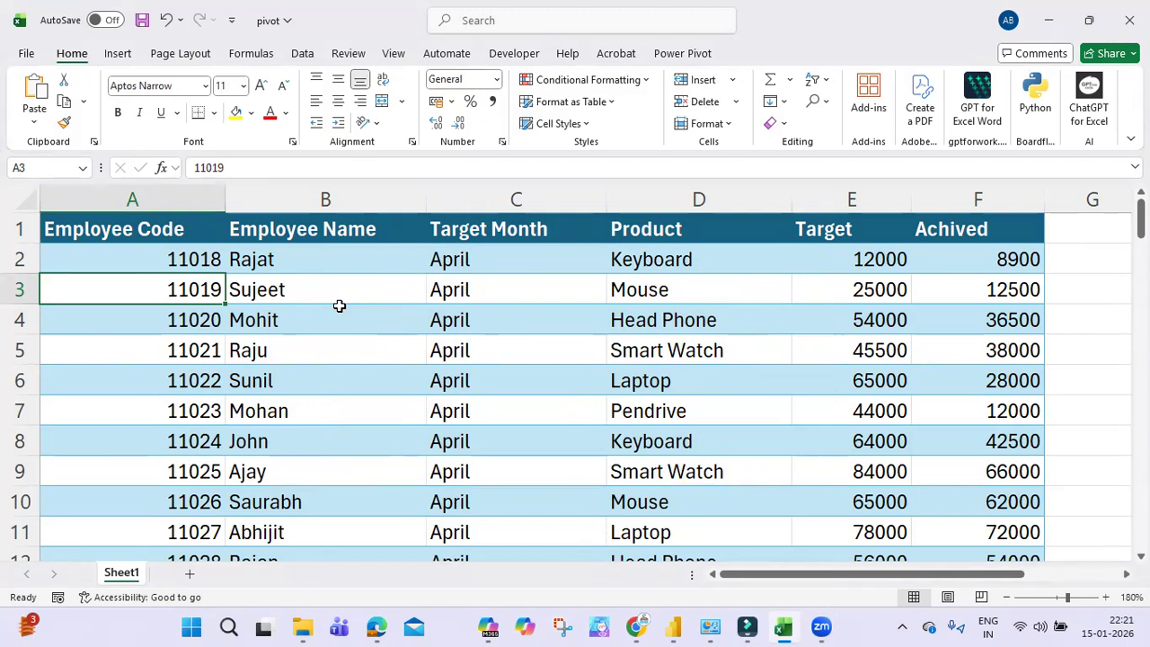
Convert the data range $A$1:$F$91 into a table with headers.
click(131, 261)
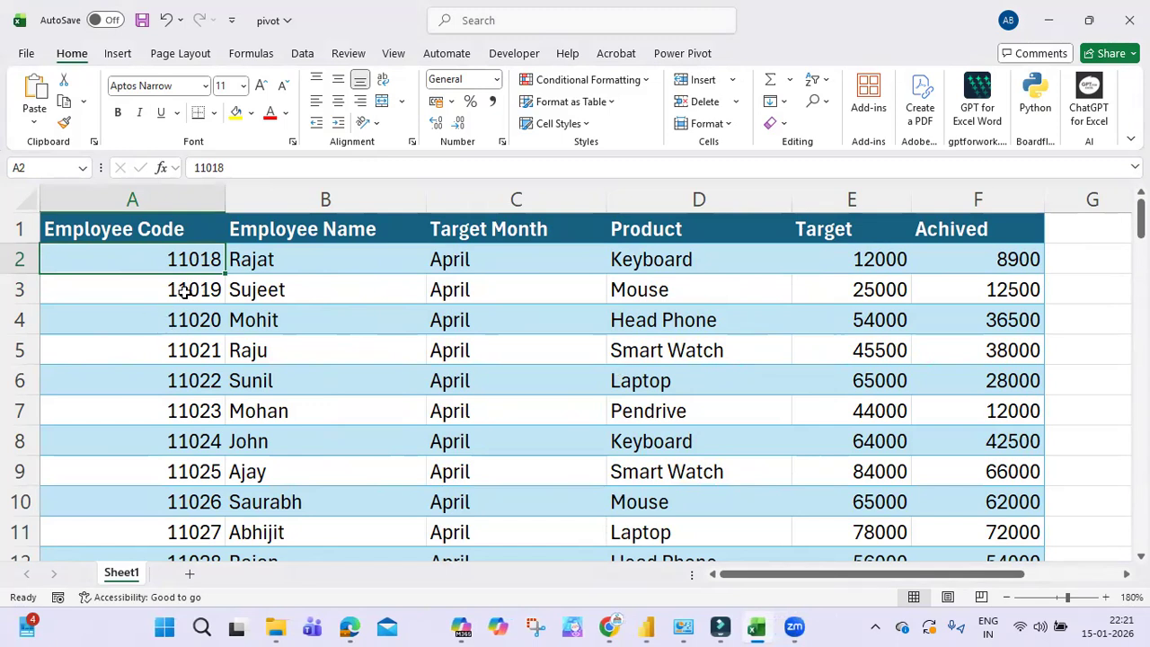
click(139, 290)
click(126, 314)
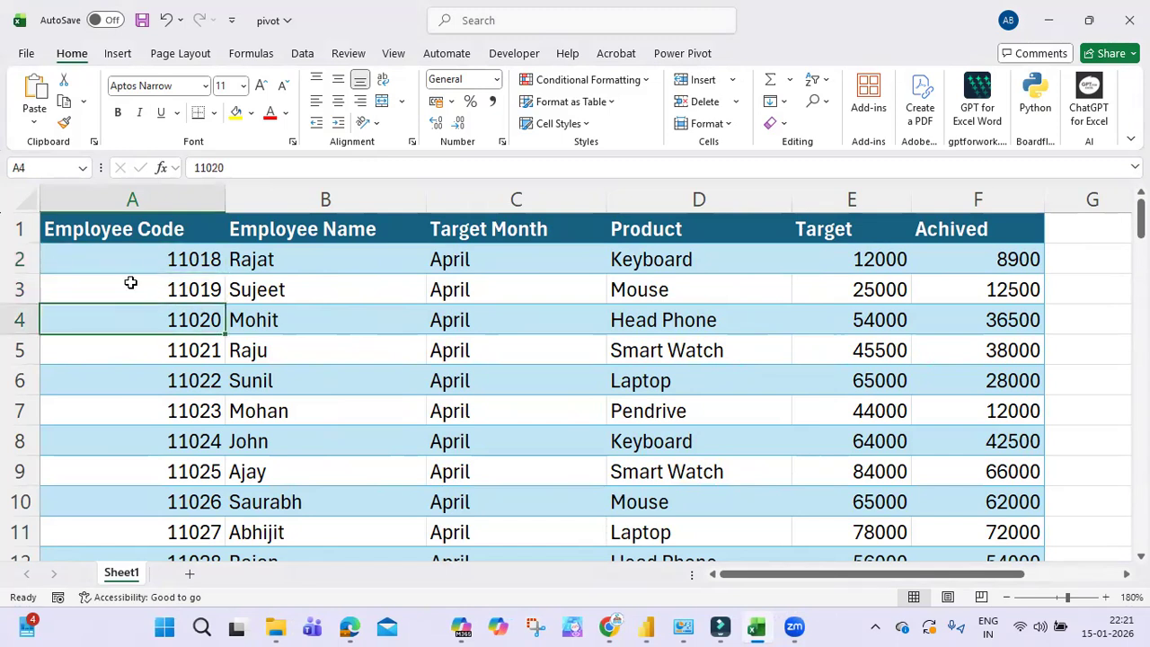
click(128, 261)
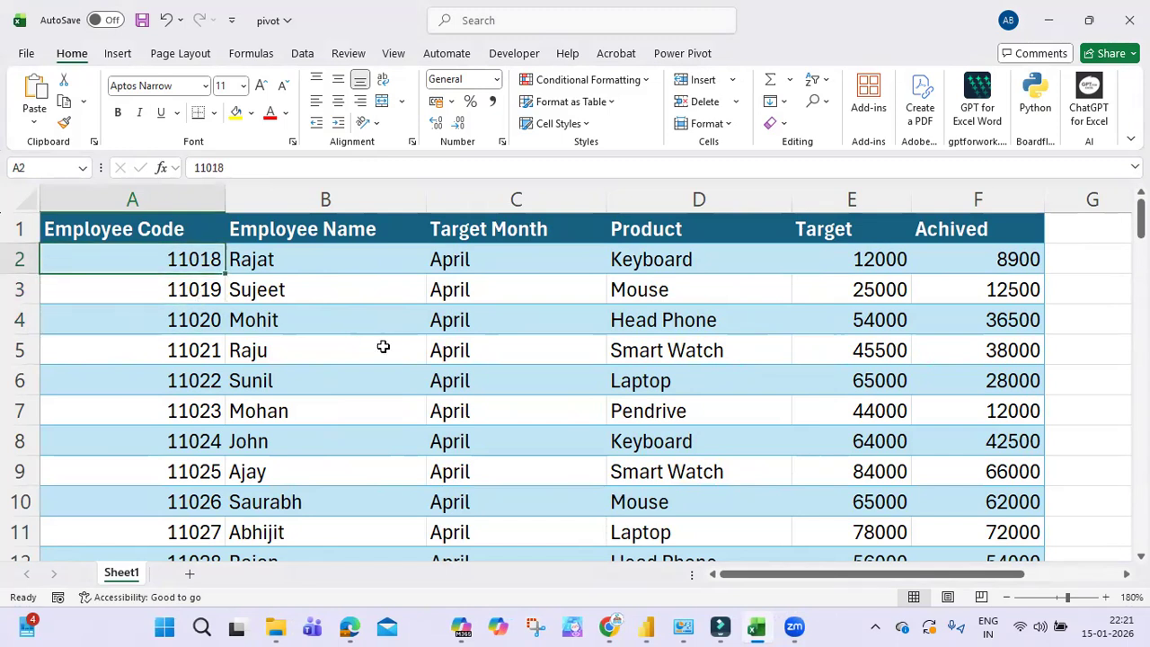
key(ctrl+t)
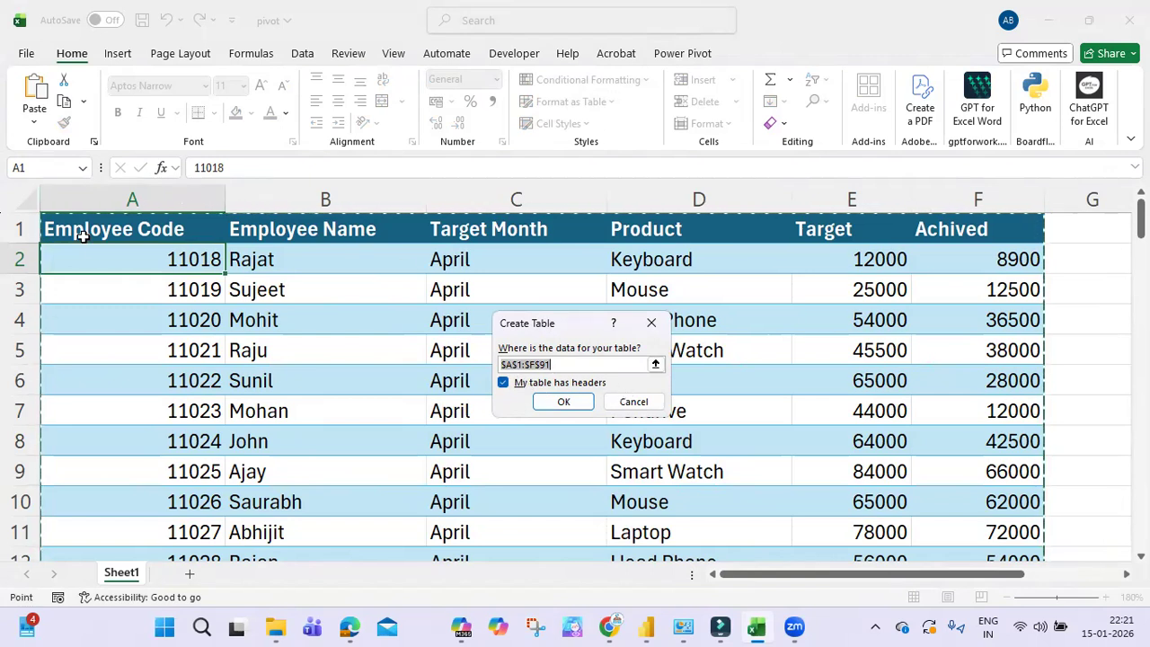
click(558, 404)
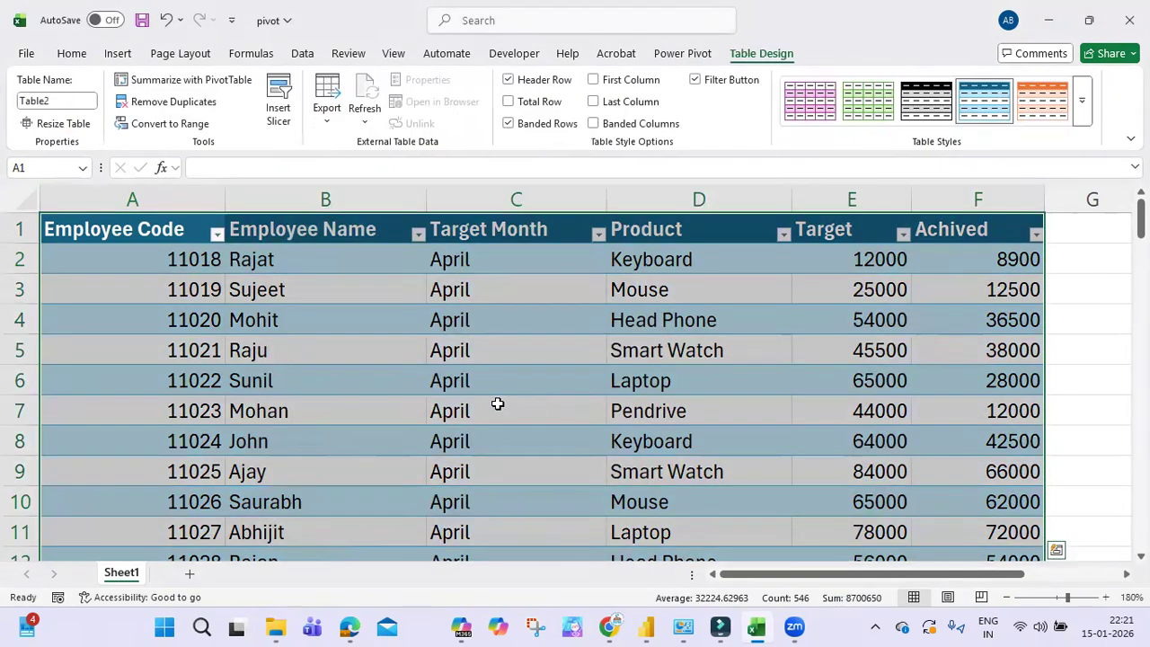
Look through the new table's name and its rows from the first records down and back up.
click(133, 269)
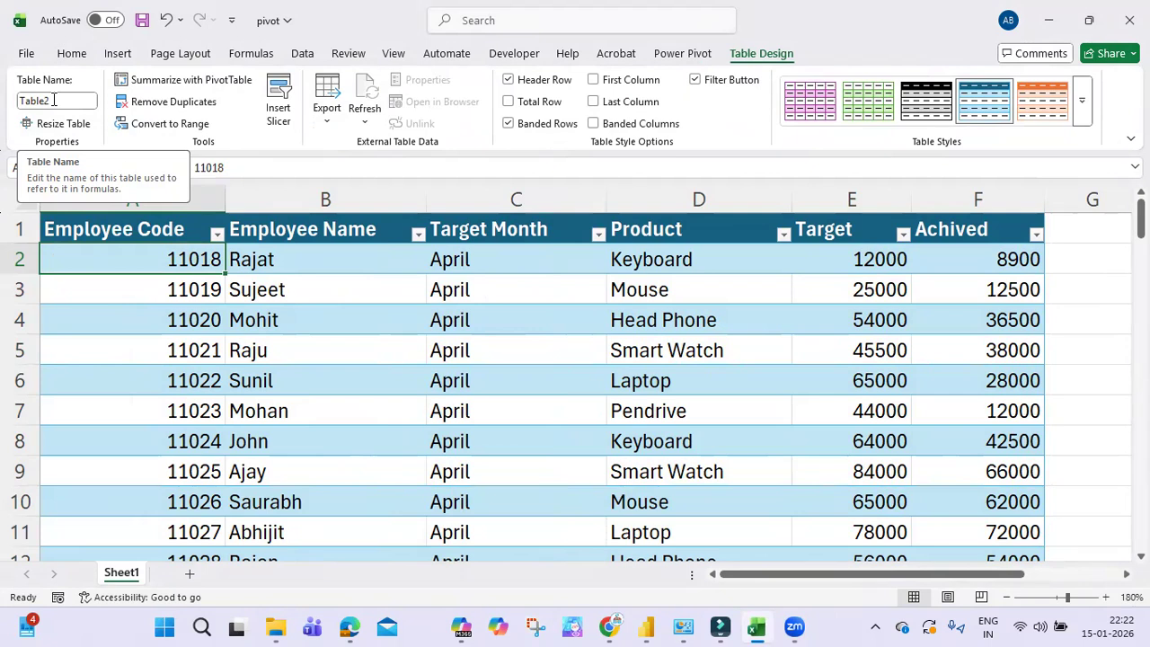
click(171, 316)
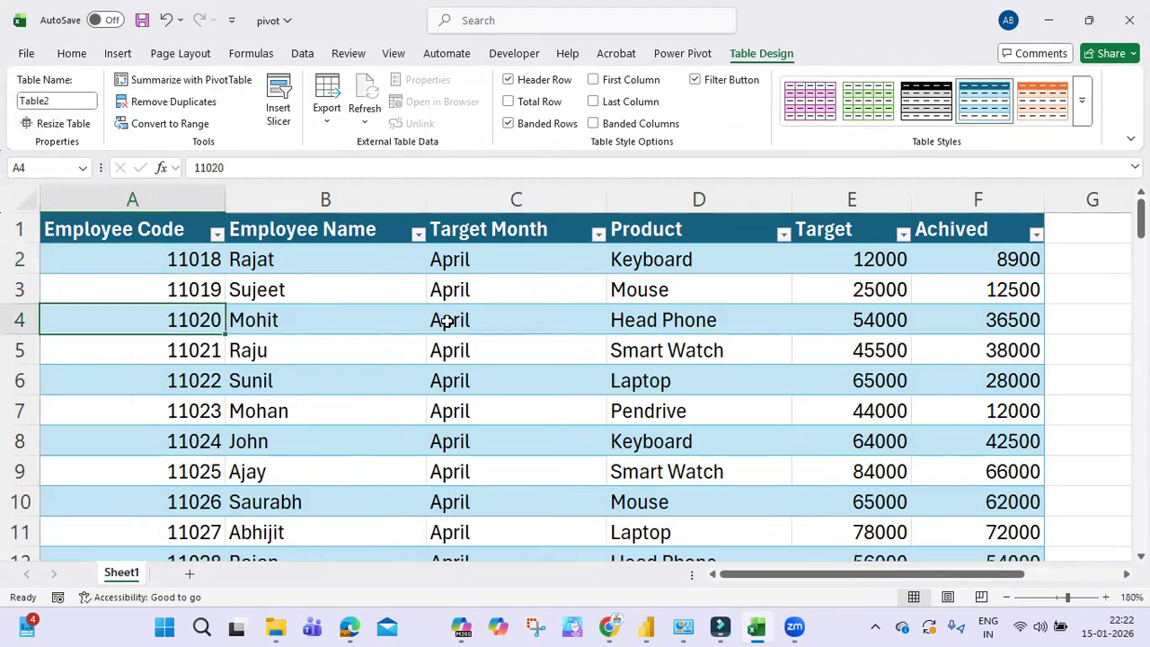
click(433, 316)
click(183, 262)
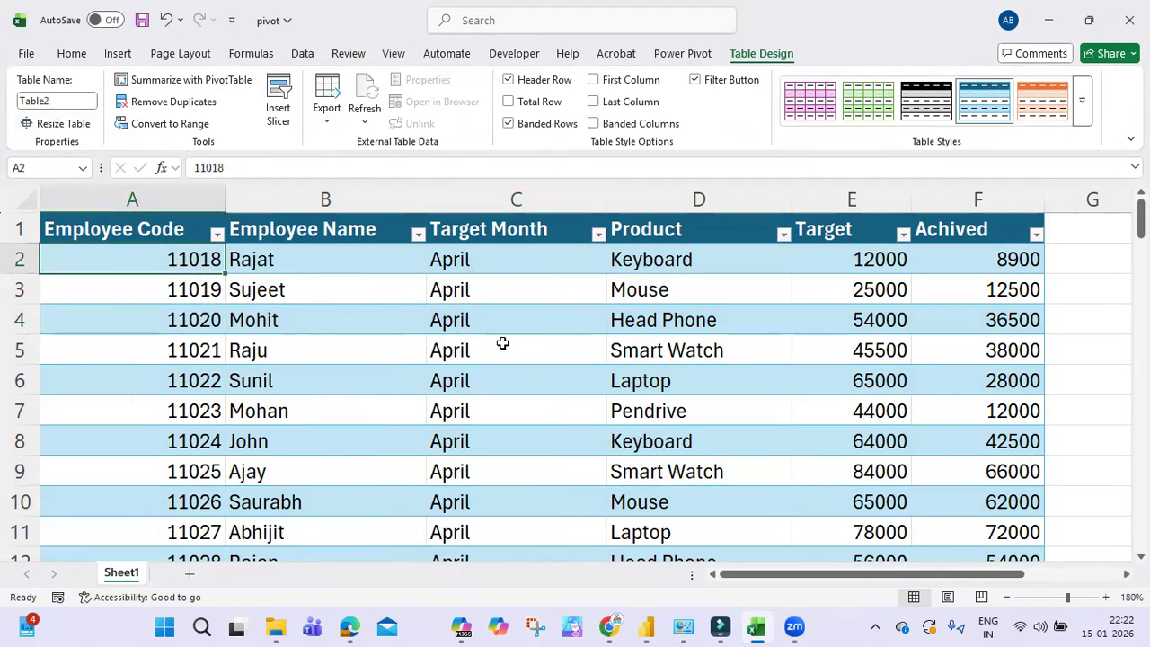
scroll(503, 343, down, 7)
scroll(503, 343, down, 8)
scroll(502, 344, down, 5)
scroll(502, 340, up, 18)
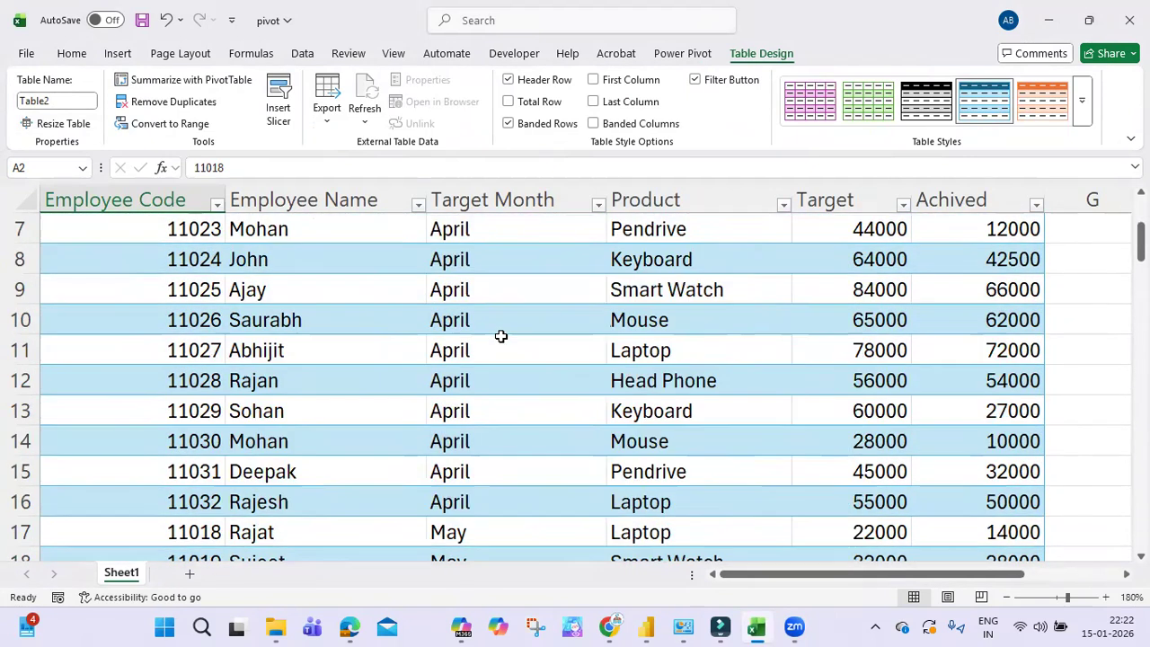
scroll(501, 336, up, 2)
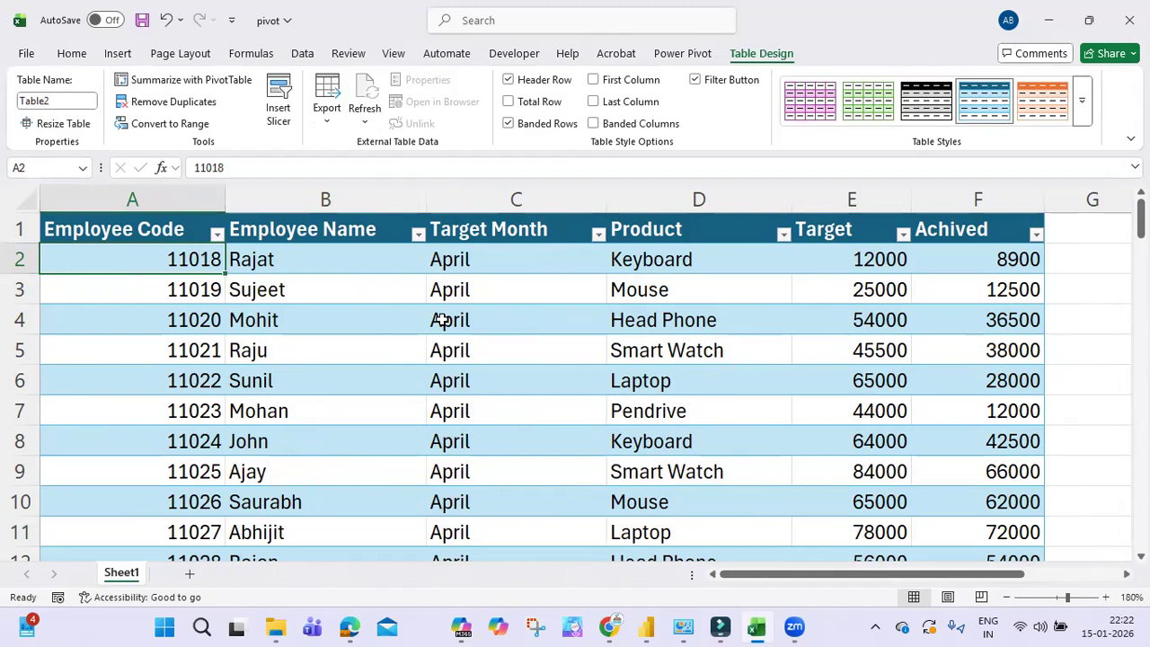
Add the employee target table to the Power Pivot data model.
click(681, 54)
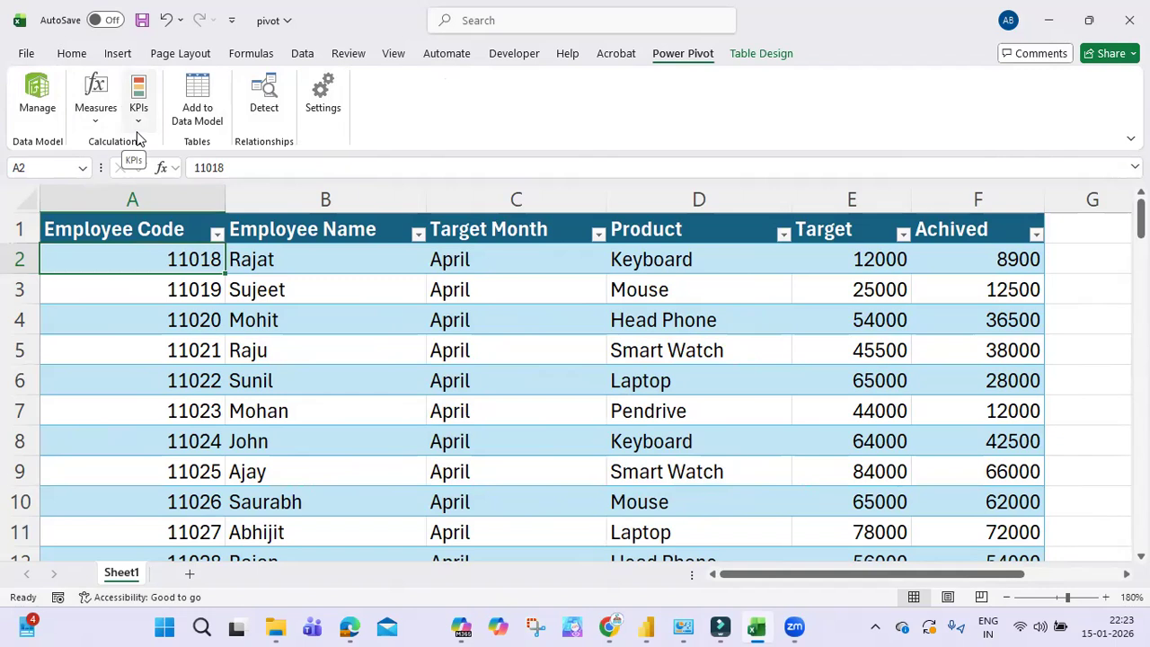
click(196, 110)
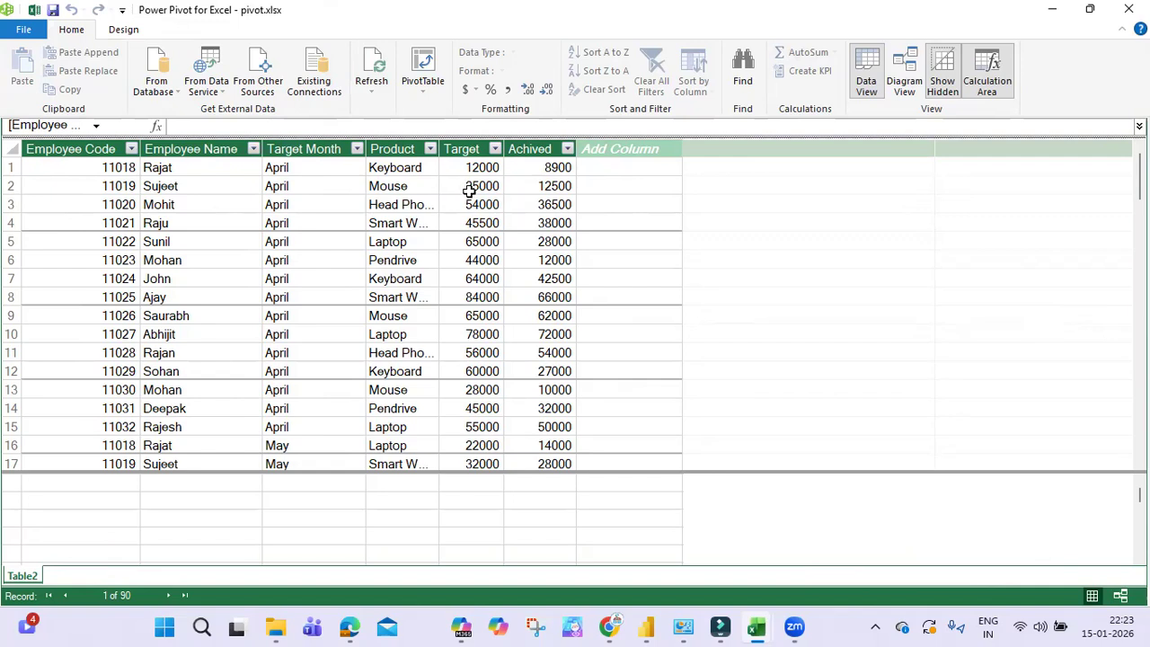
click(619, 164)
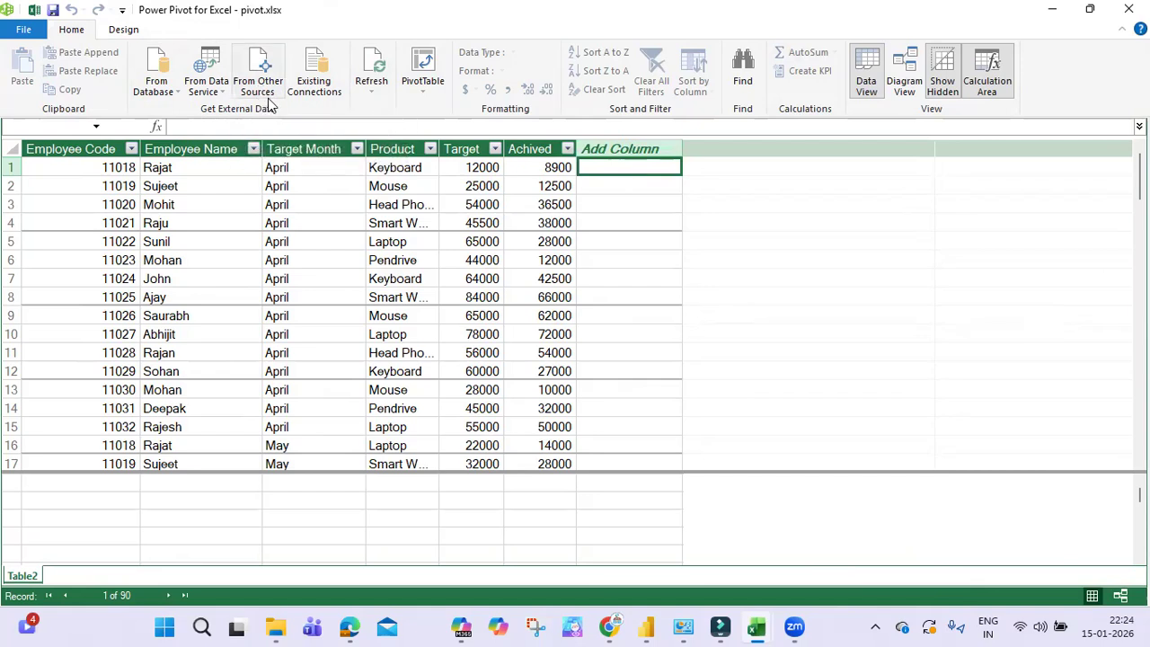
Examine the external data sources, PivotTable layouts and calculation modes available in the Power Pivot window.
click(207, 86)
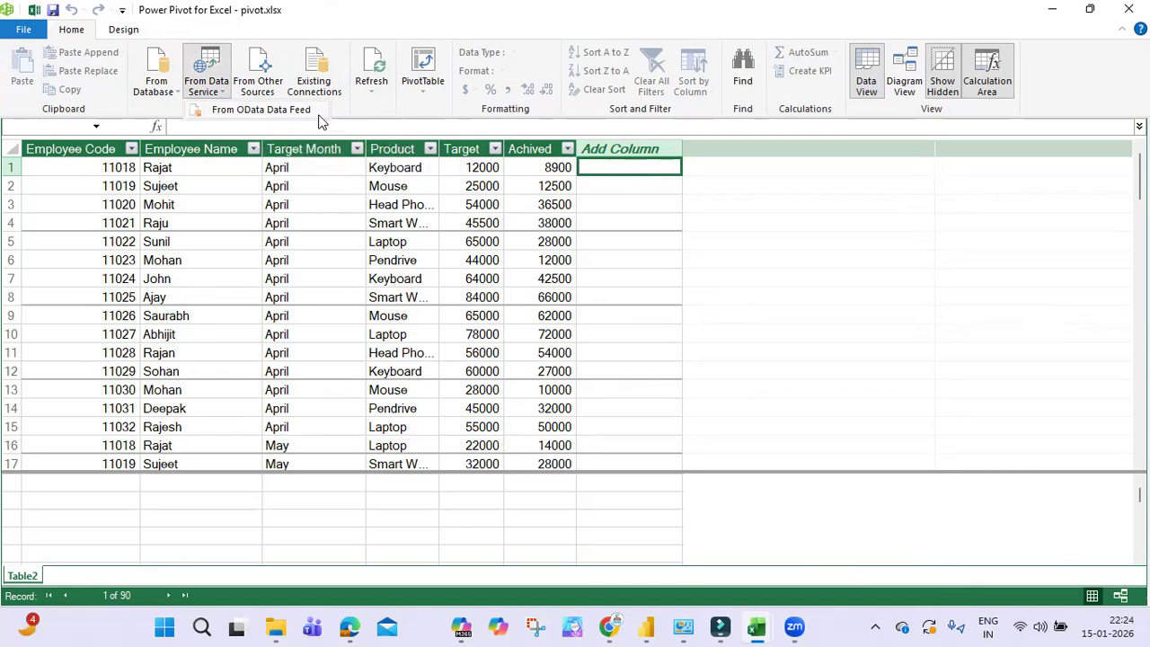
click(174, 91)
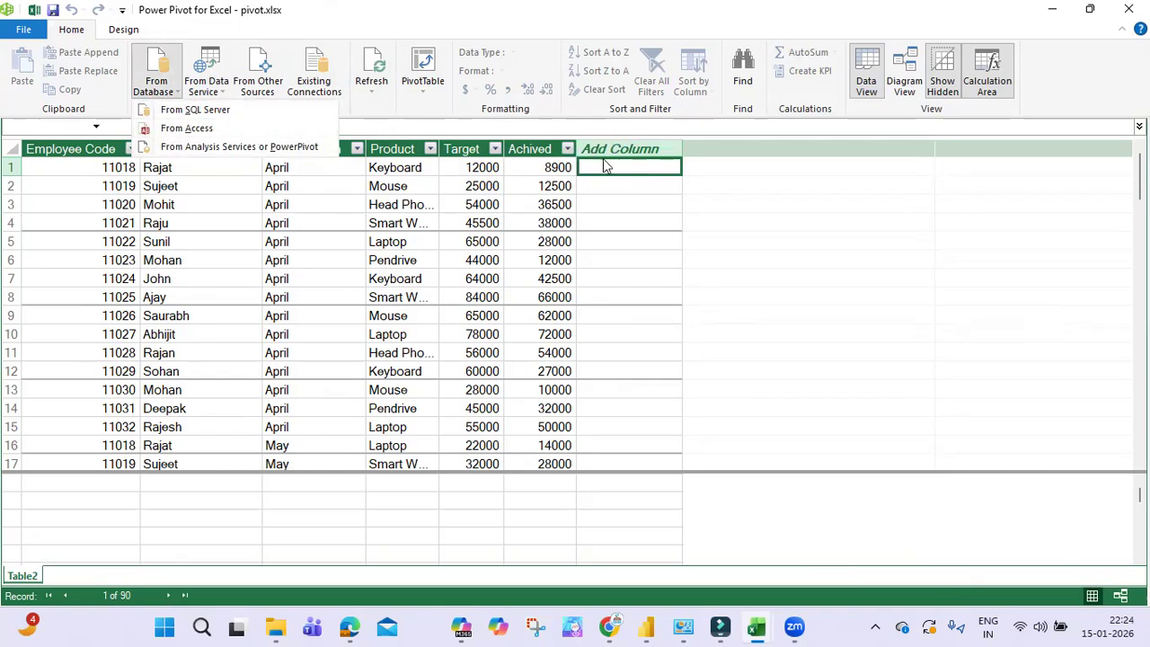
click(396, 104)
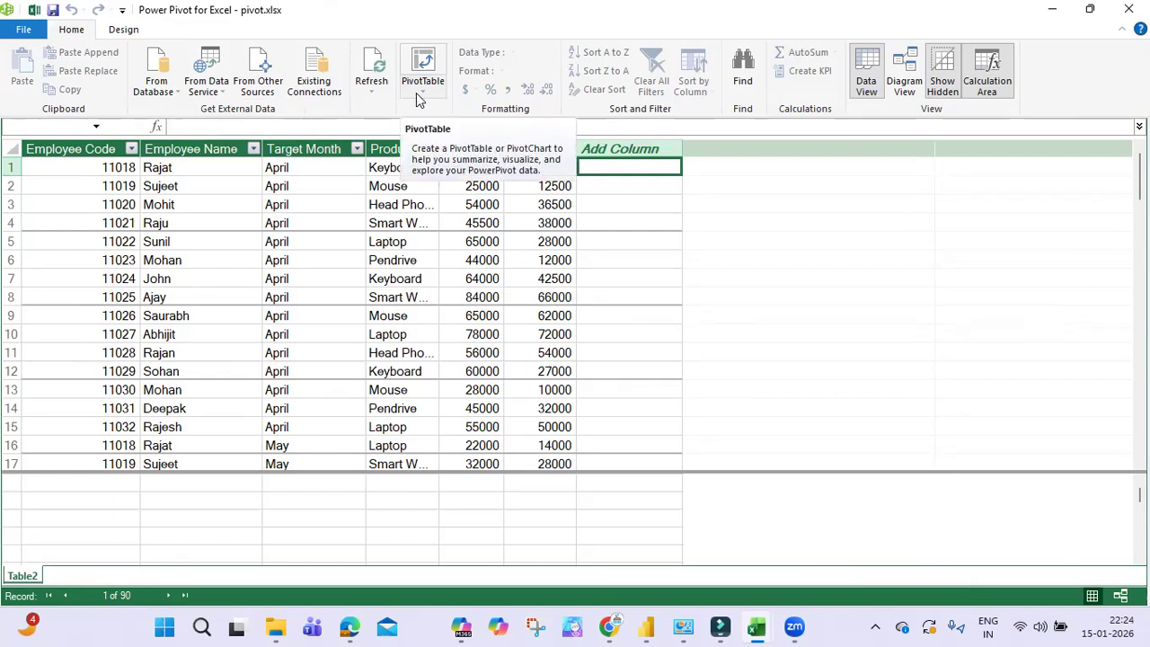
click(416, 92)
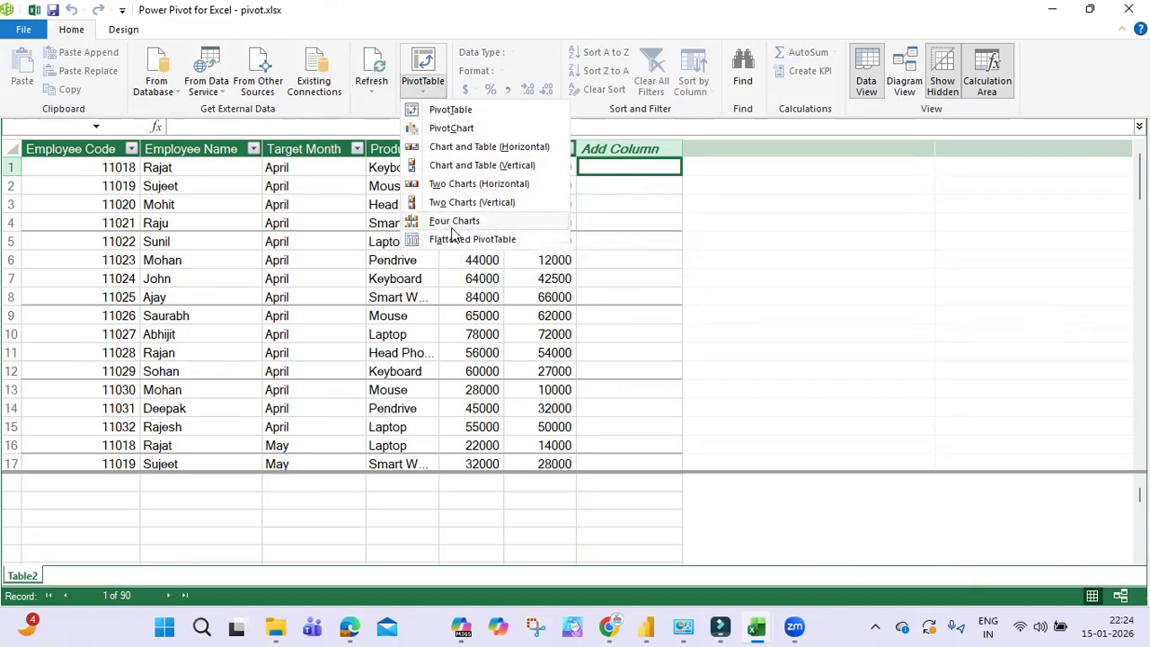
click(615, 168)
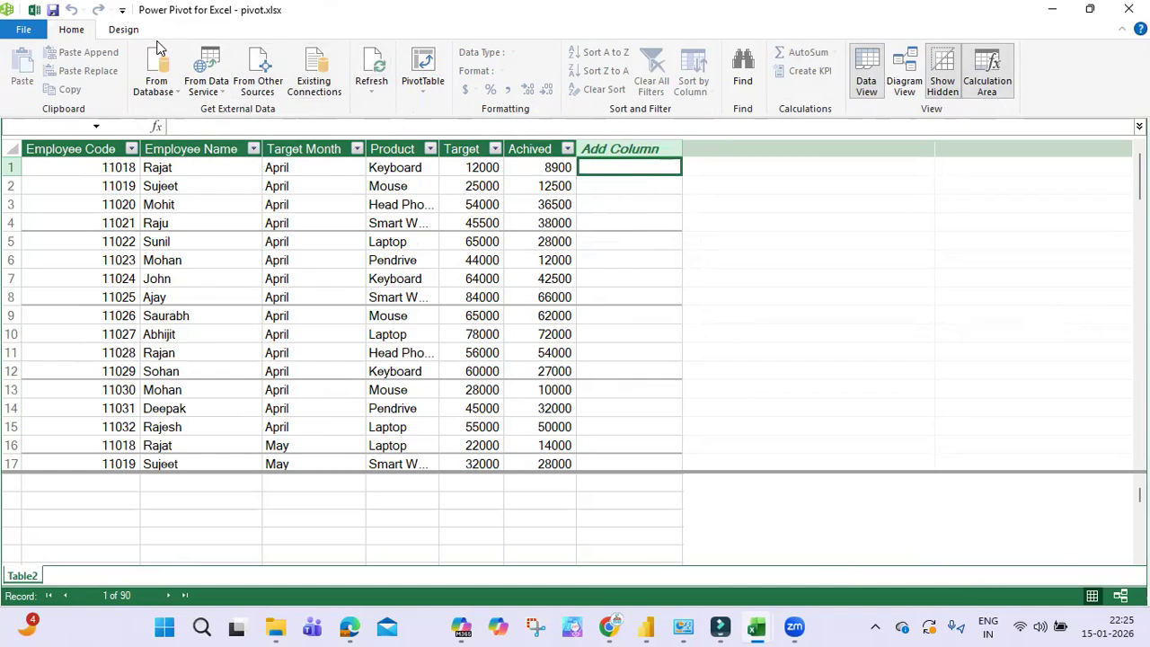
click(124, 29)
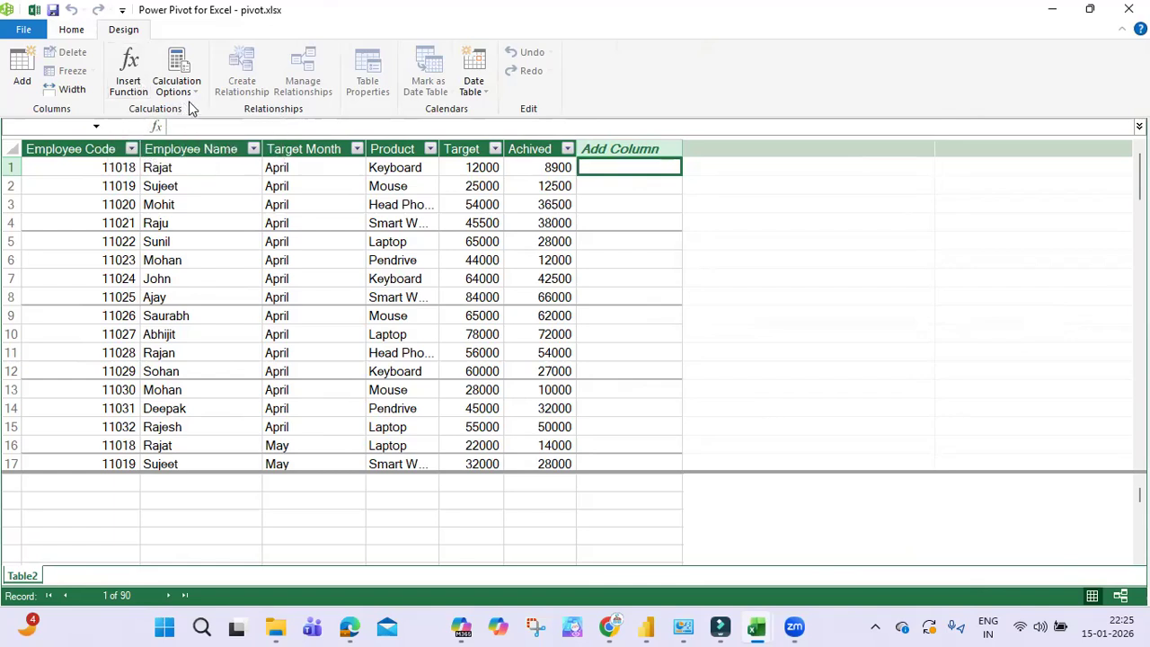
click(182, 93)
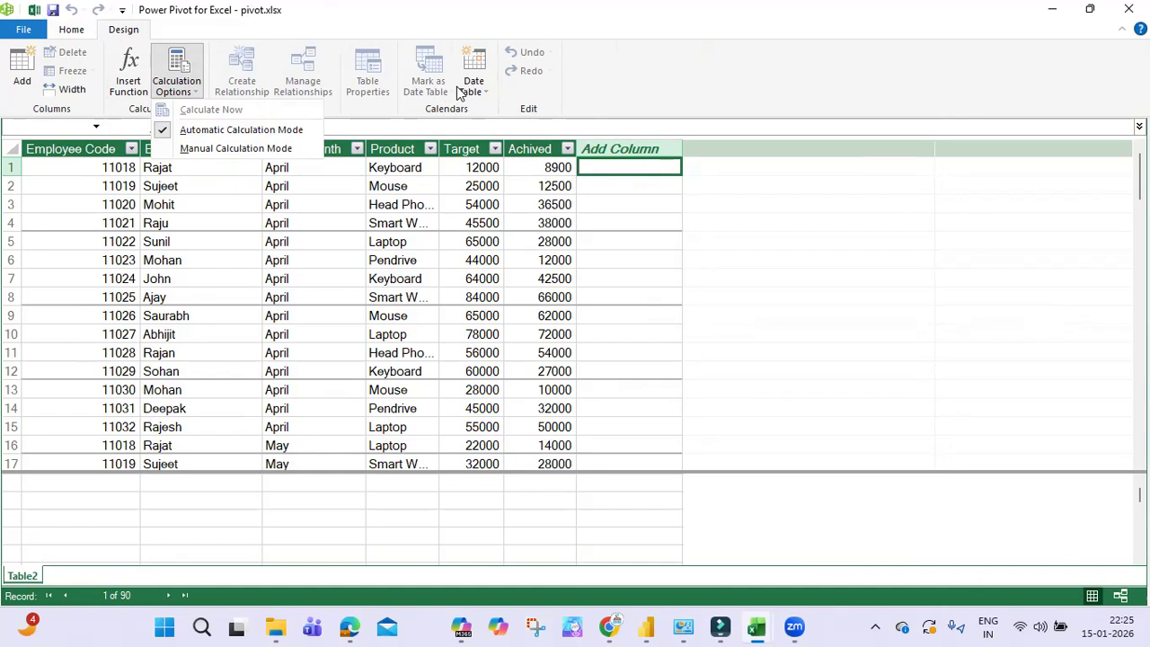
Add a new column named "Achived Percentage" to the table by renaming the empty column after Achived.
click(627, 166)
click(619, 190)
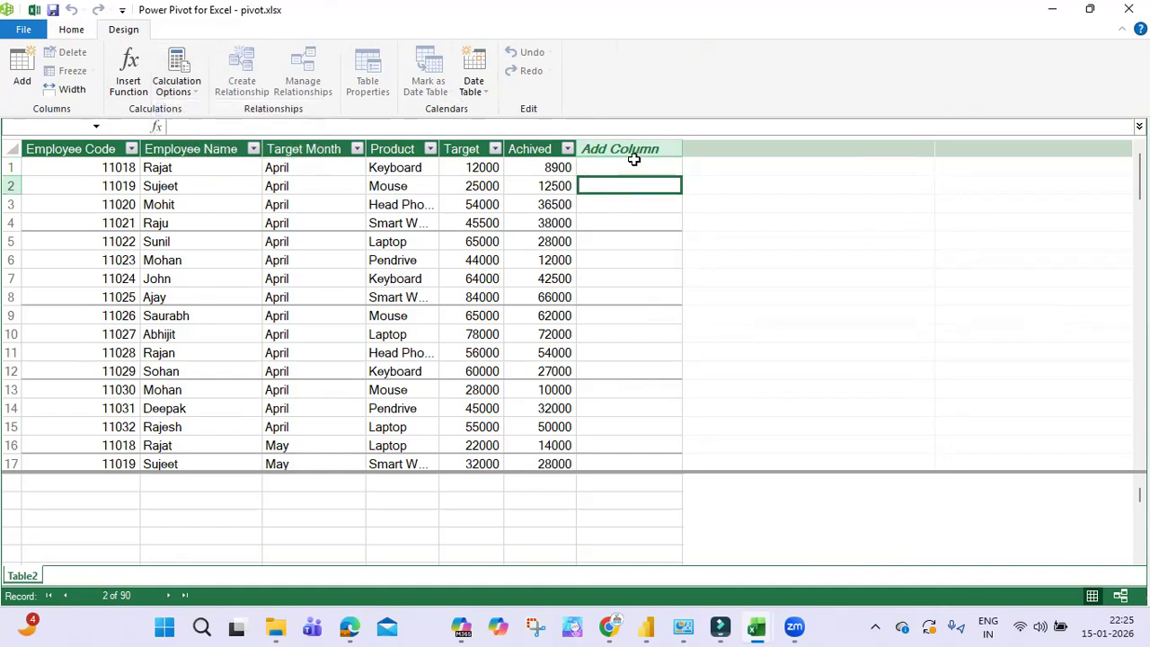
click(632, 149)
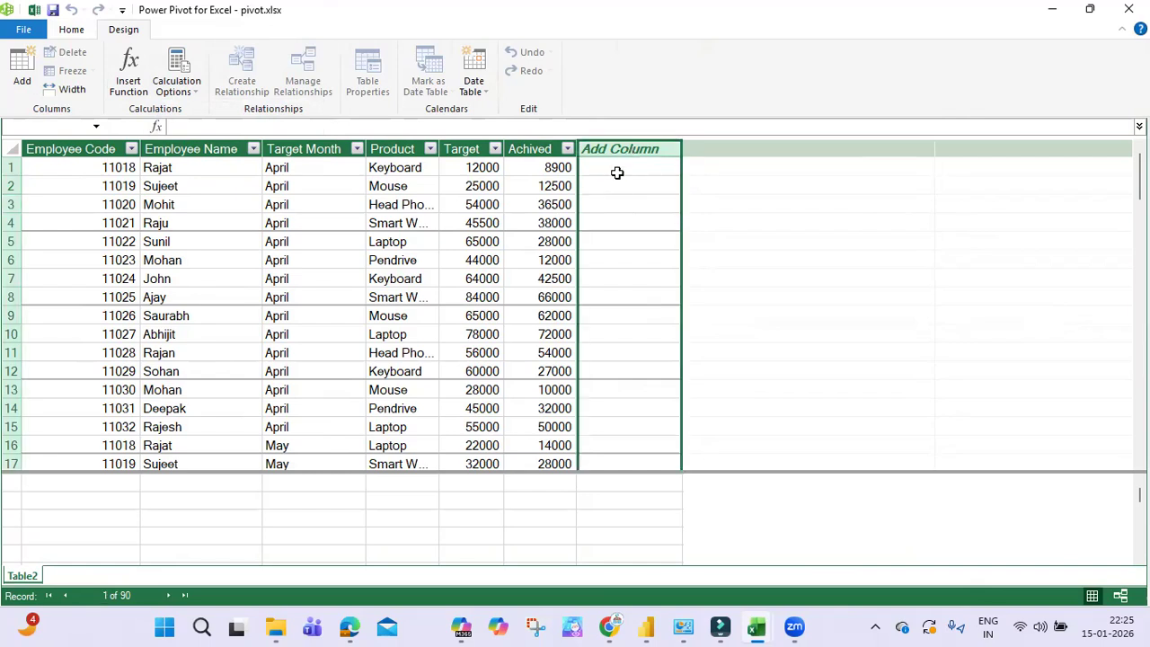
click(617, 167)
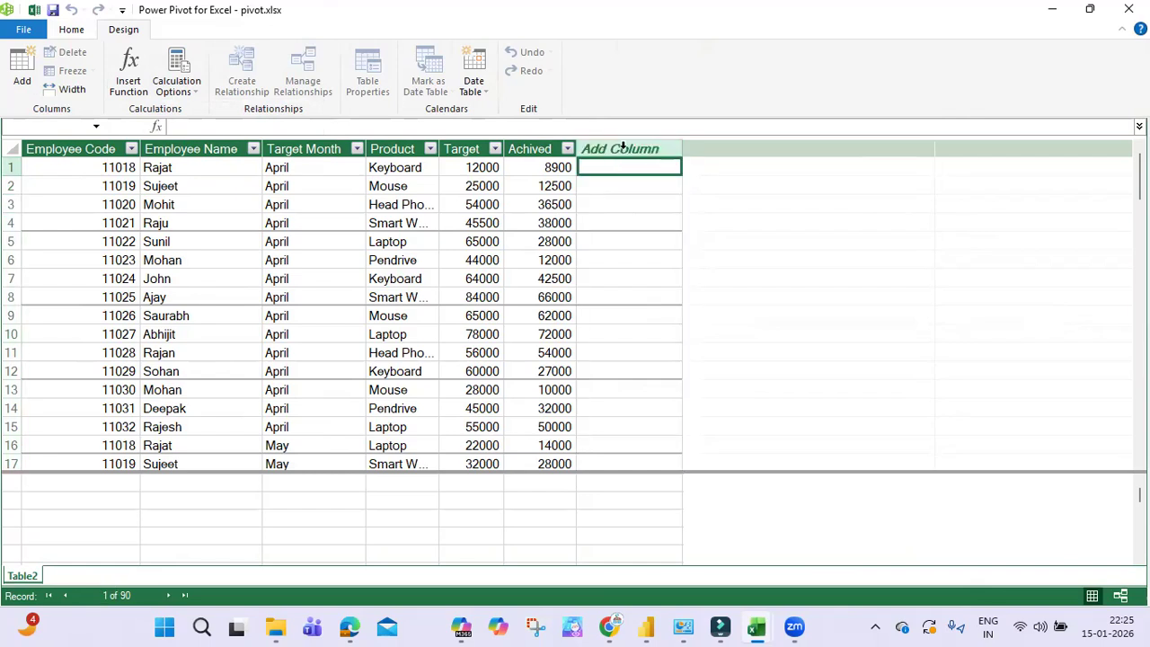
click(623, 147)
right_click(625, 150)
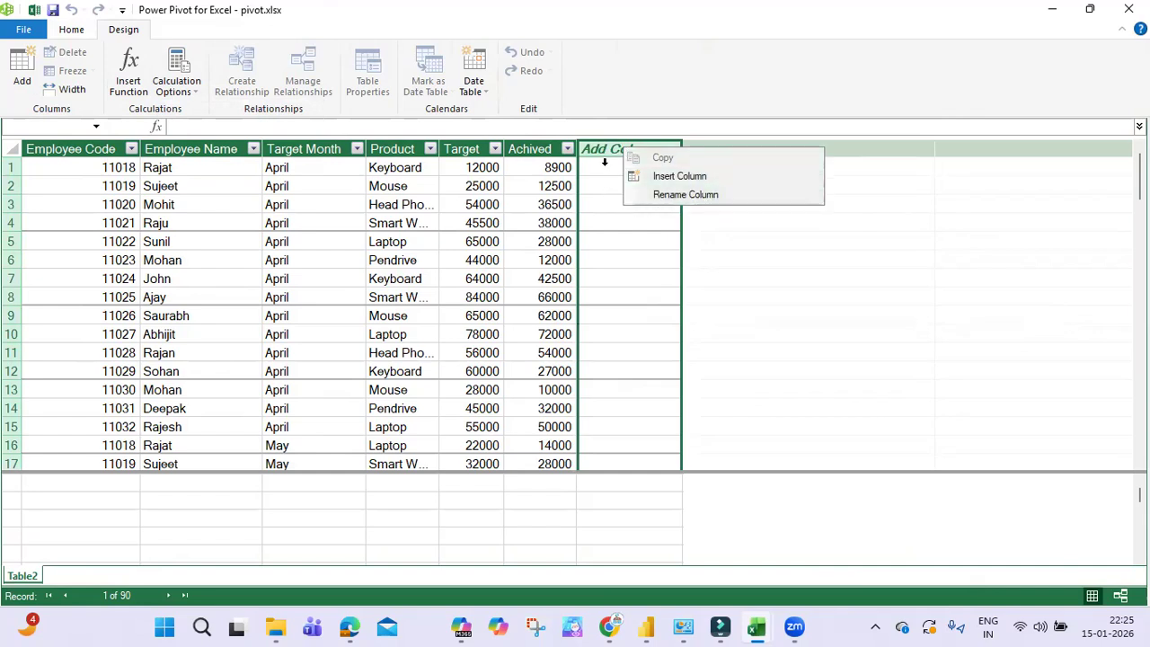
click(678, 195)
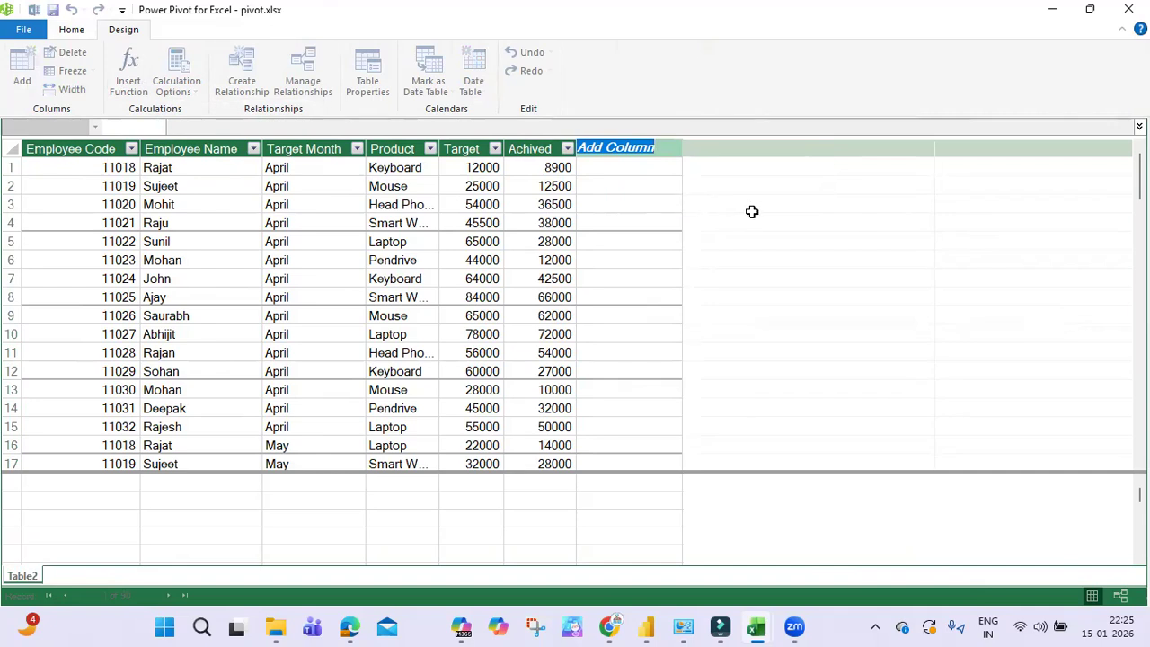
key(BackSpace)
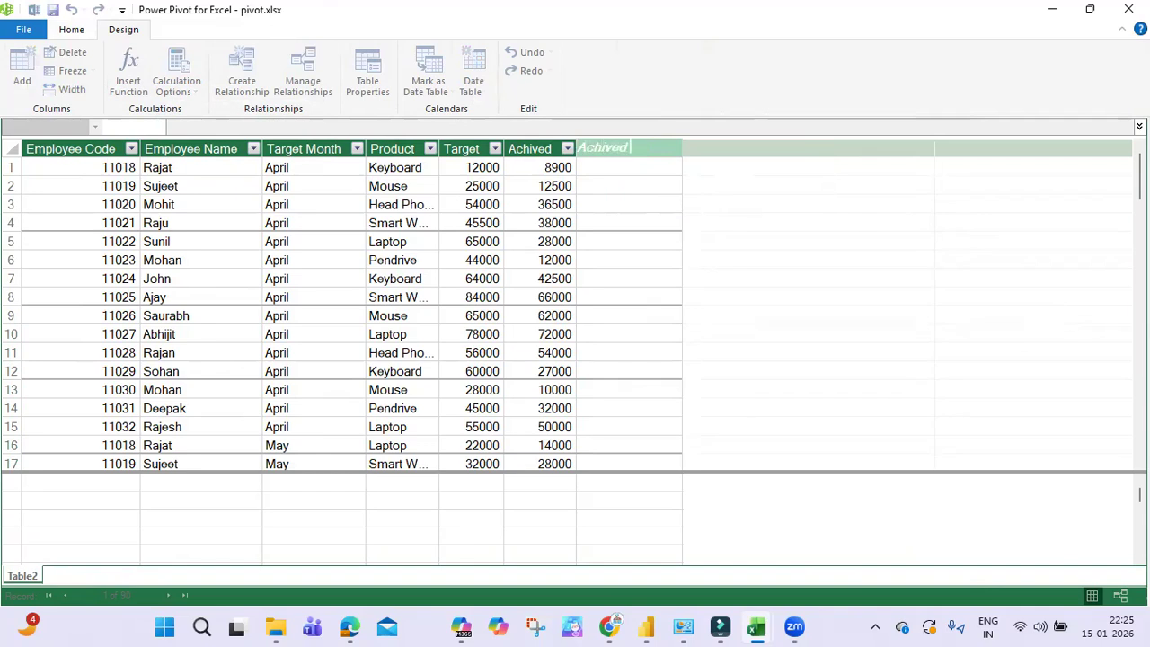
text(tage)
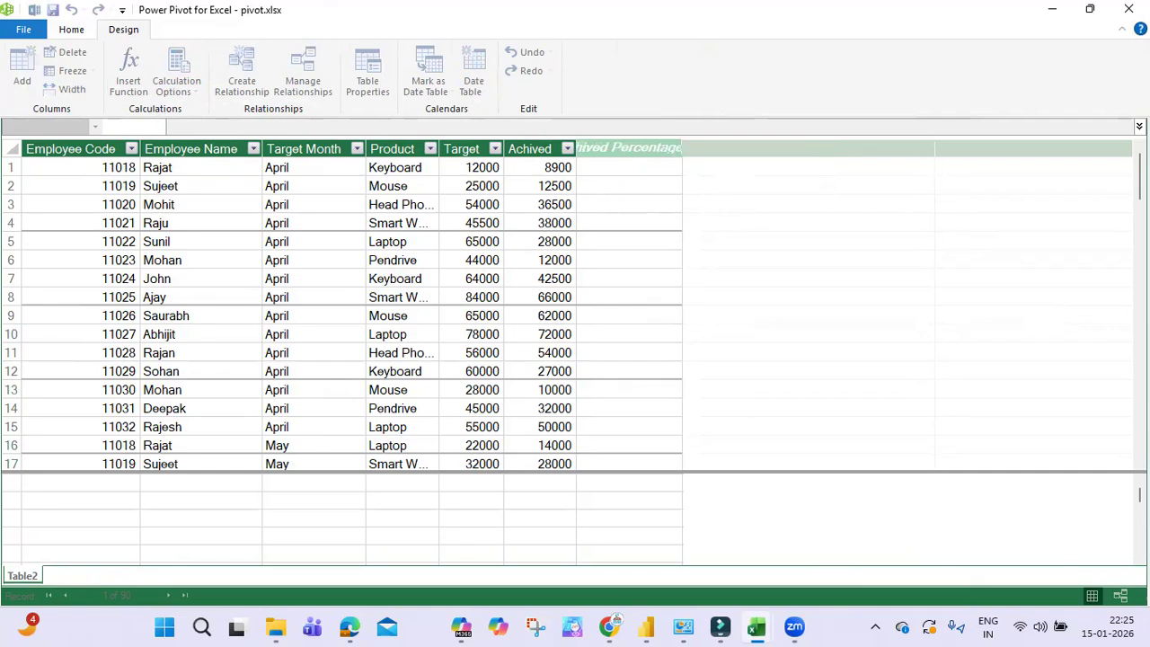
key(Return)
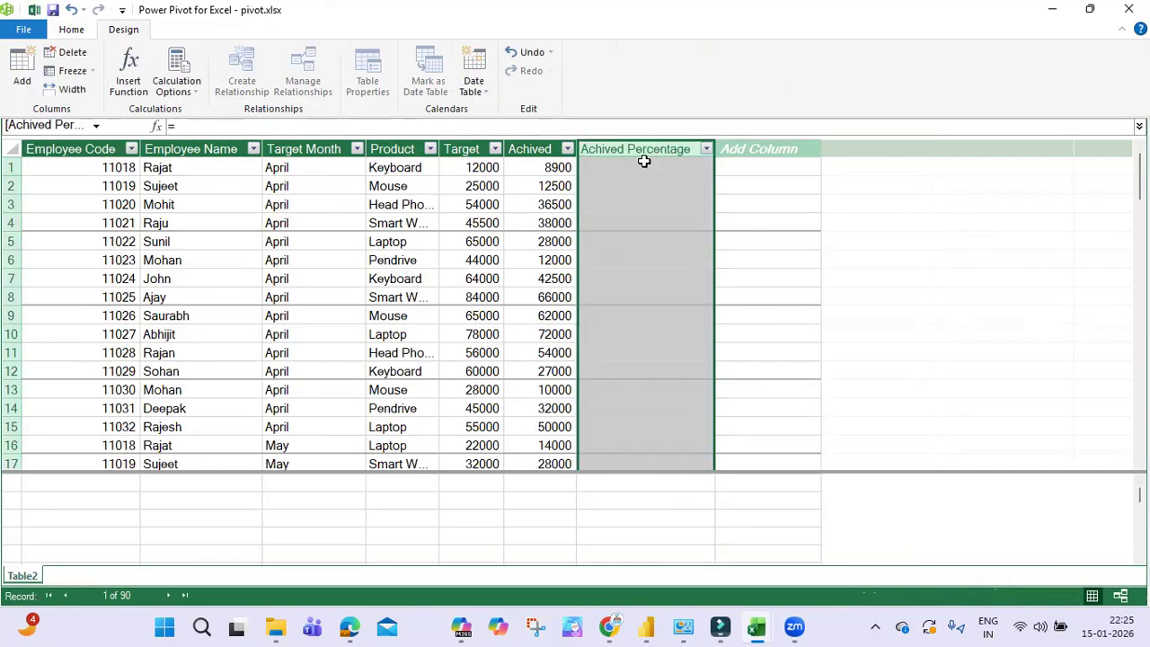
Fill the Achived Percentage column with the formula =Table2[Achived]/Table2[Target].
click(649, 169)
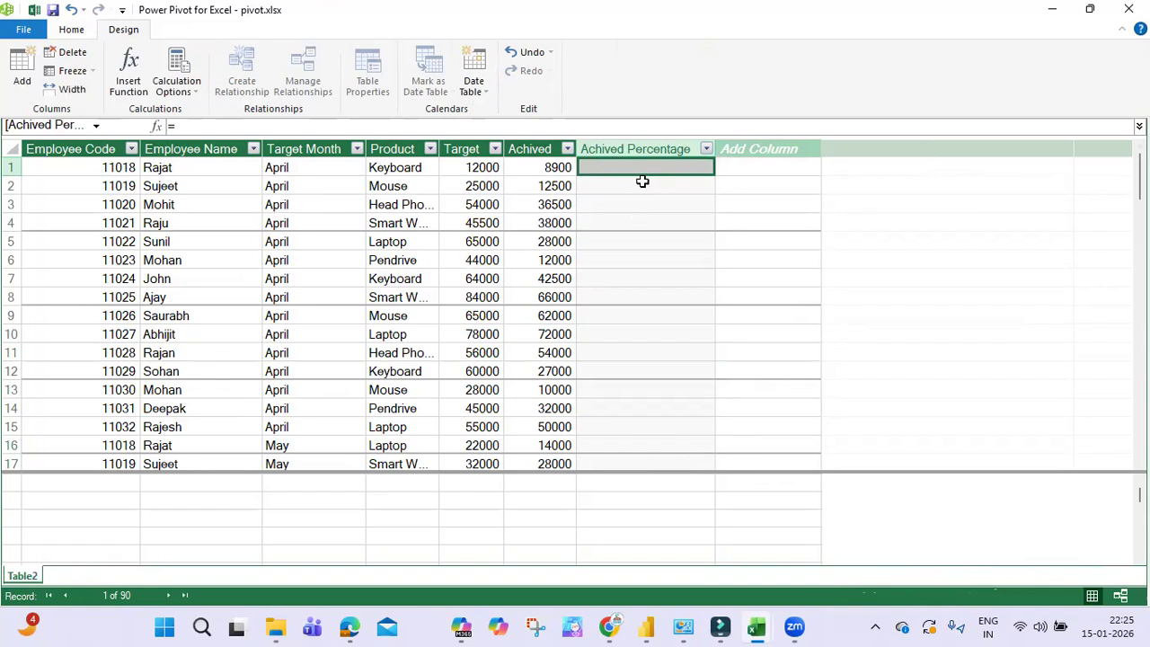
text(=)
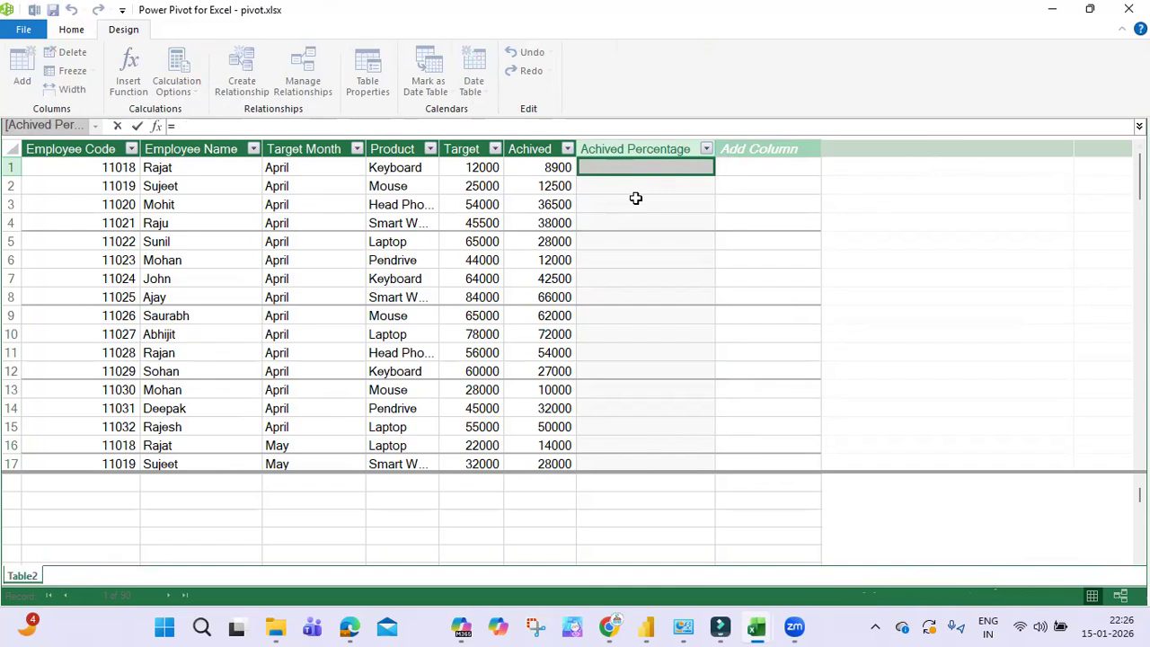
click(551, 166)
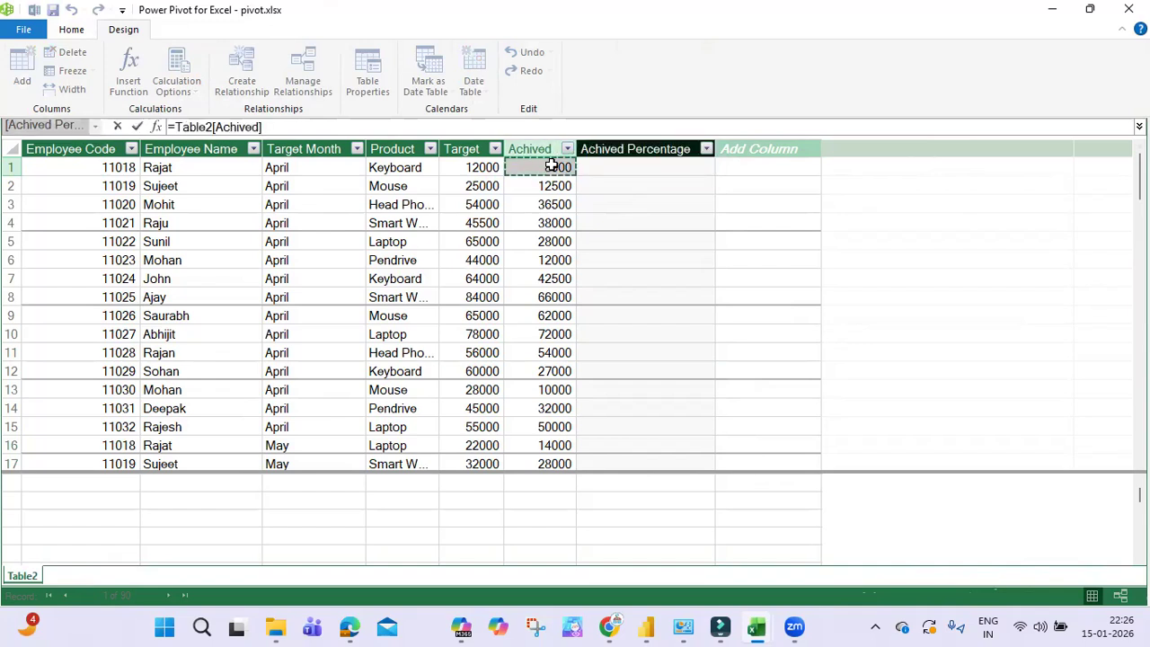
text(/)
click(479, 171)
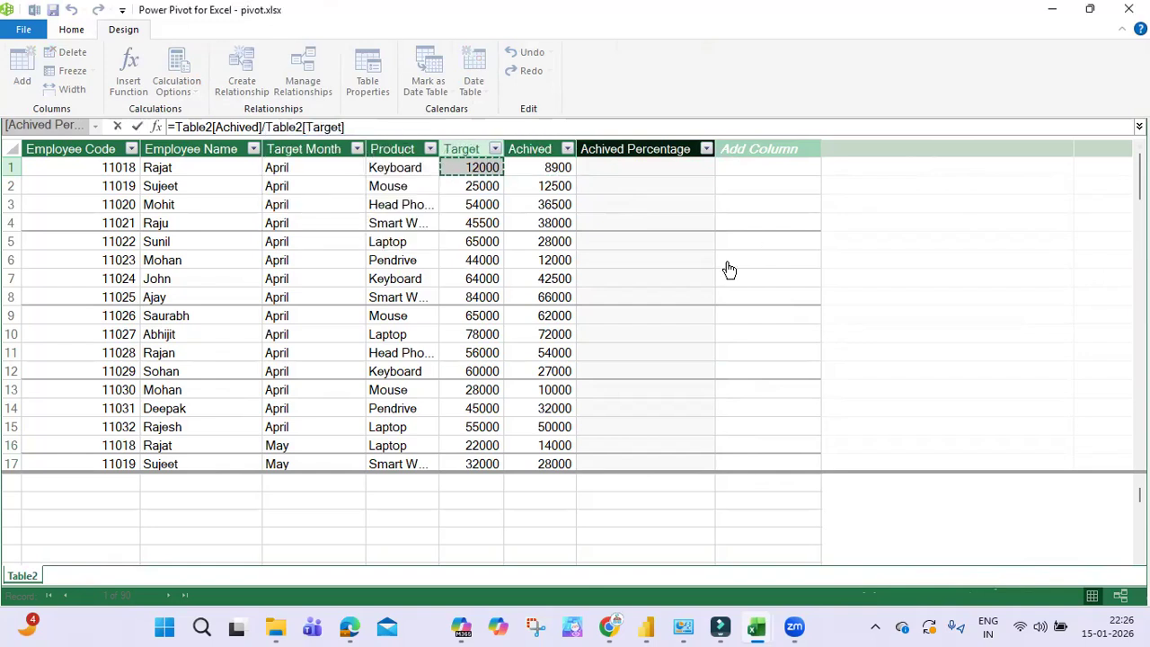
key(Return)
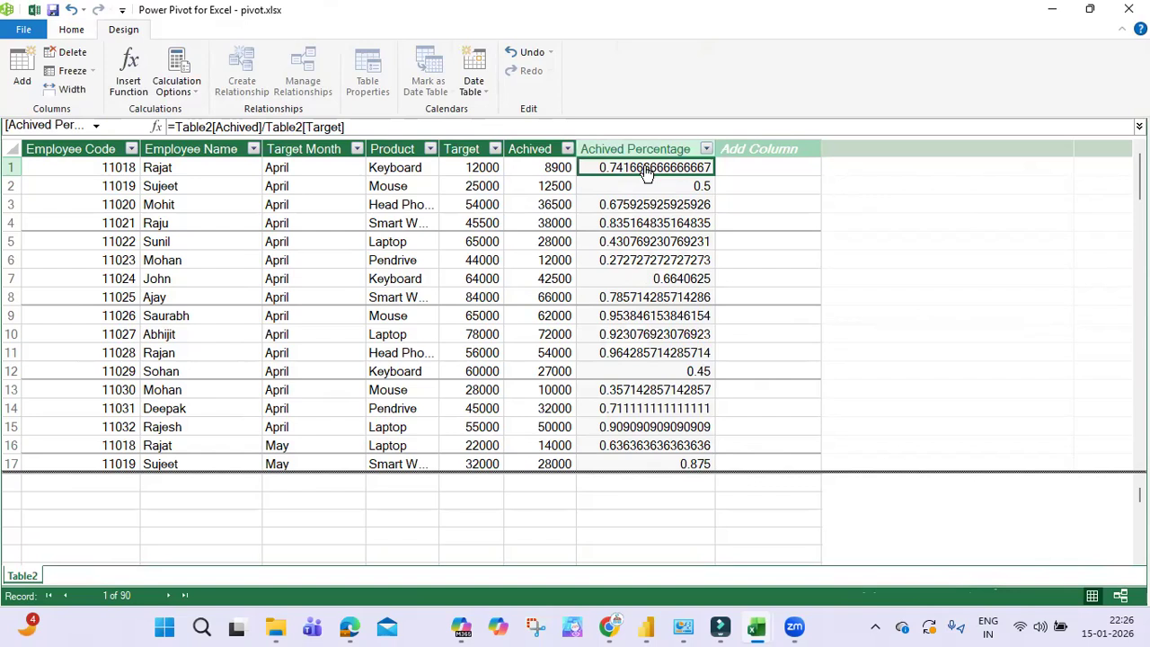
Format the Achived Percentage column as a percentage with no decimal places.
scroll(649, 359, down, 1)
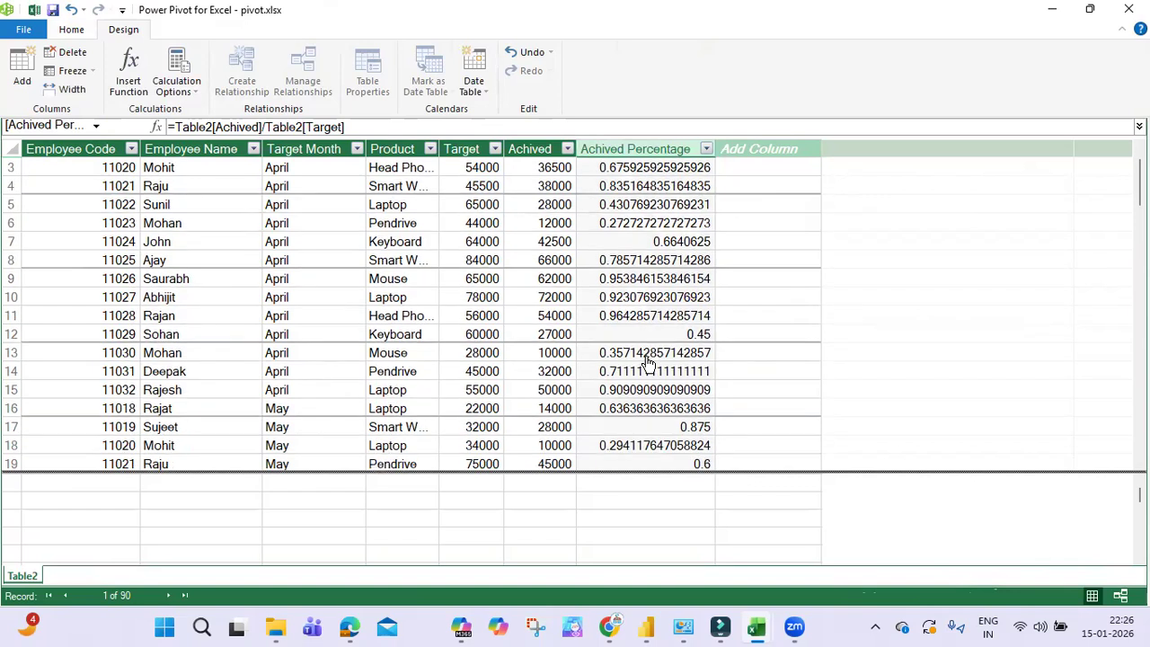
scroll(648, 361, down, 1)
scroll(647, 361, up, 2)
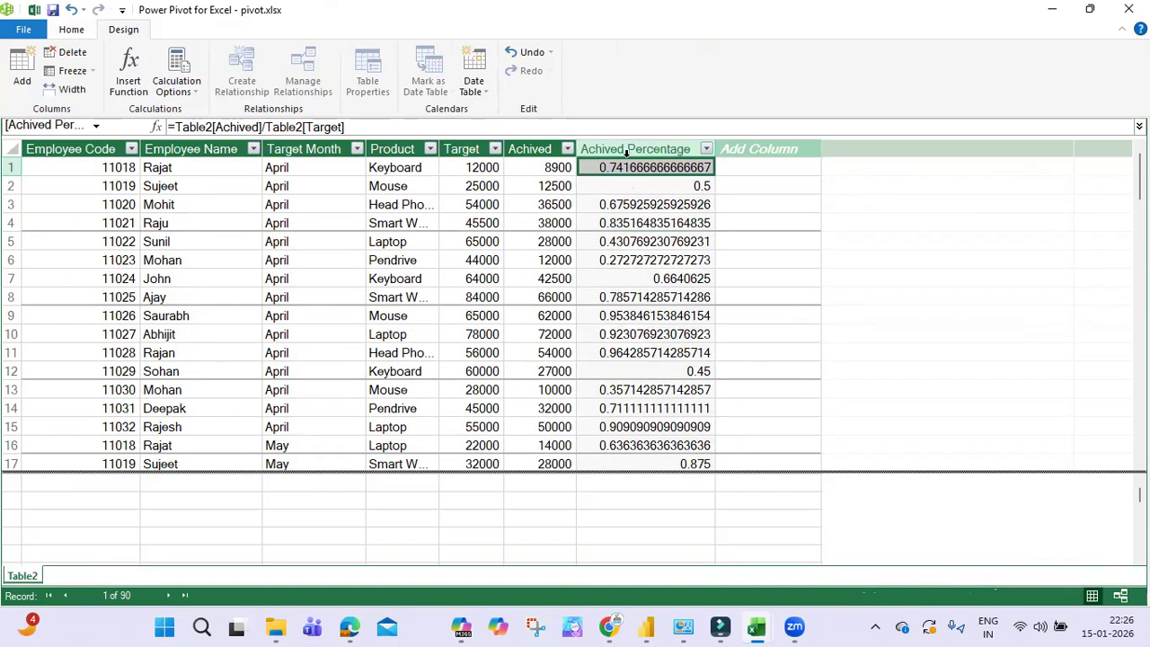
click(71, 30)
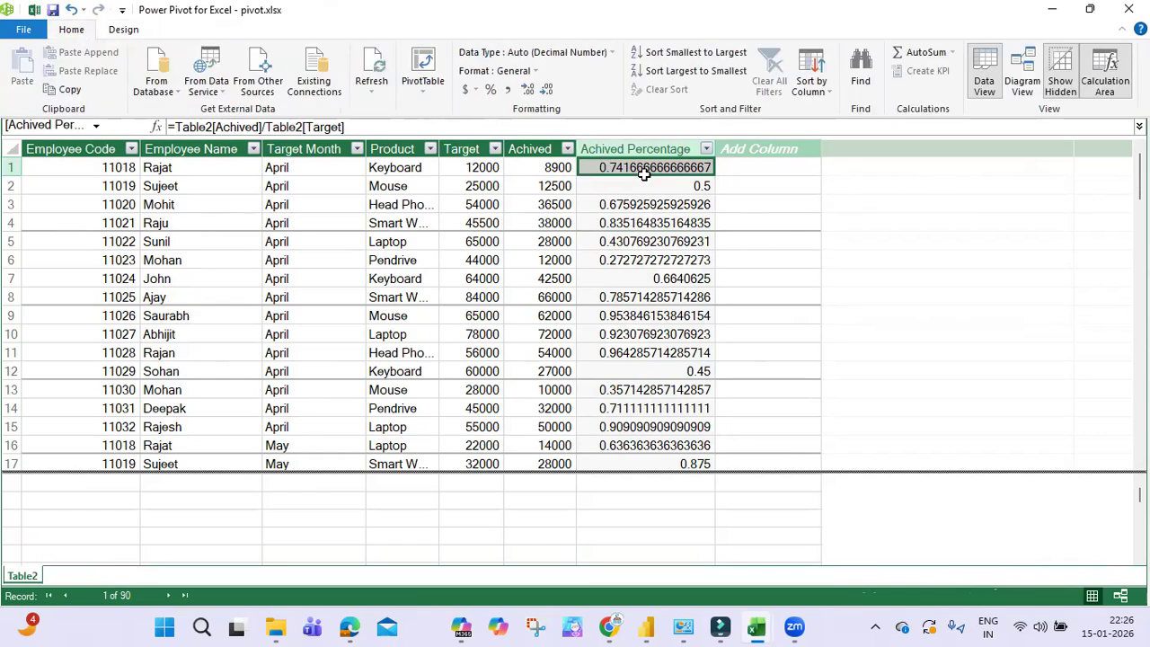
click(489, 91)
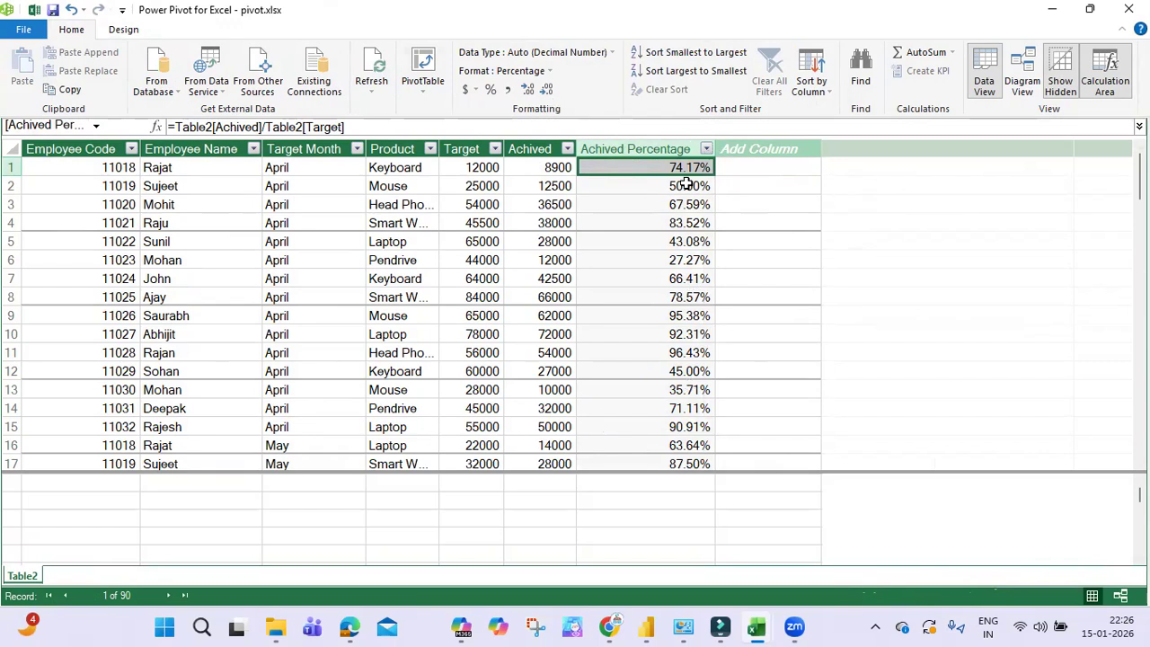
click(547, 92)
click(548, 92)
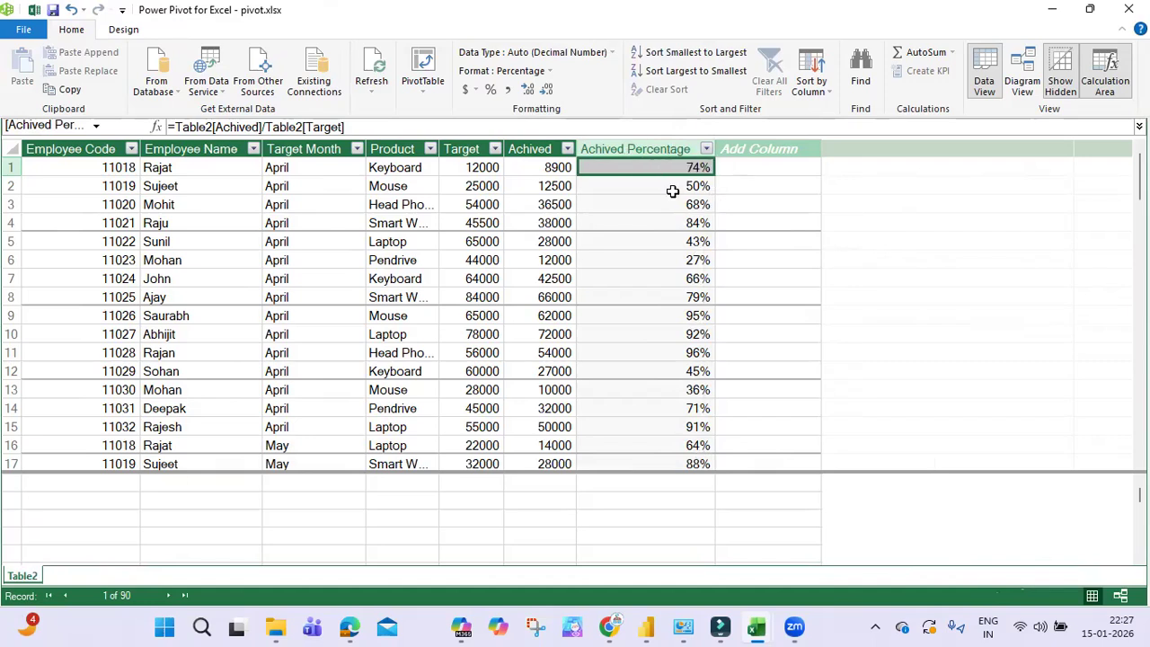
Add a calculated column with the formula =if(Table2[Achived Percentage]>.70,"Achived","Not Achived").
click(772, 166)
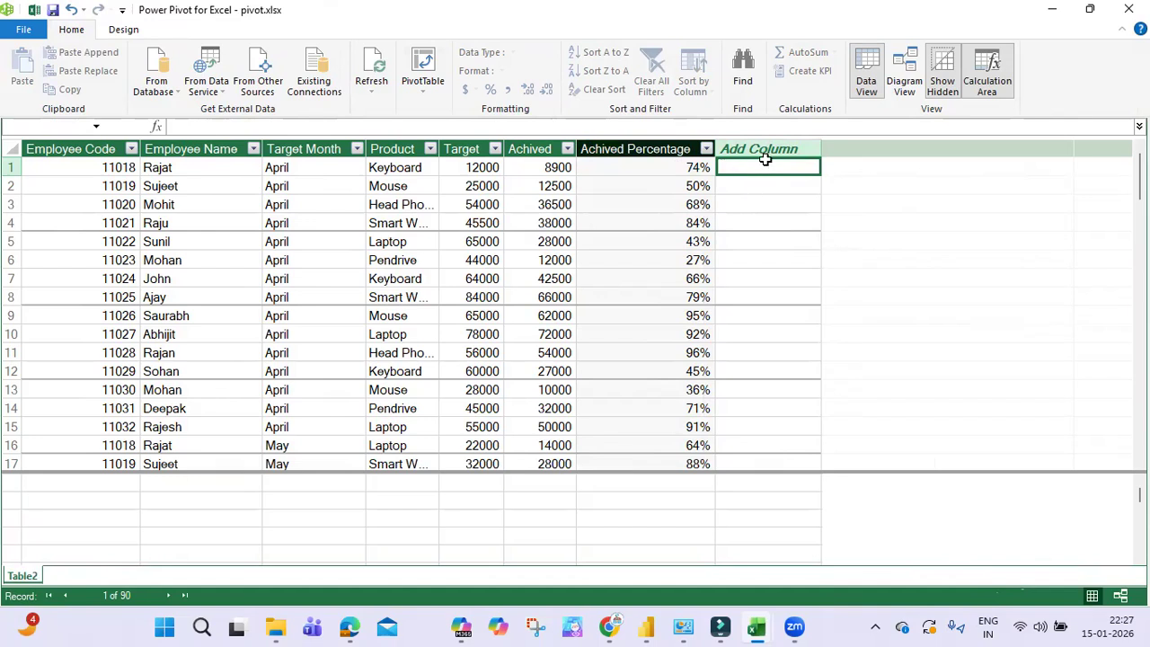
text(=if)
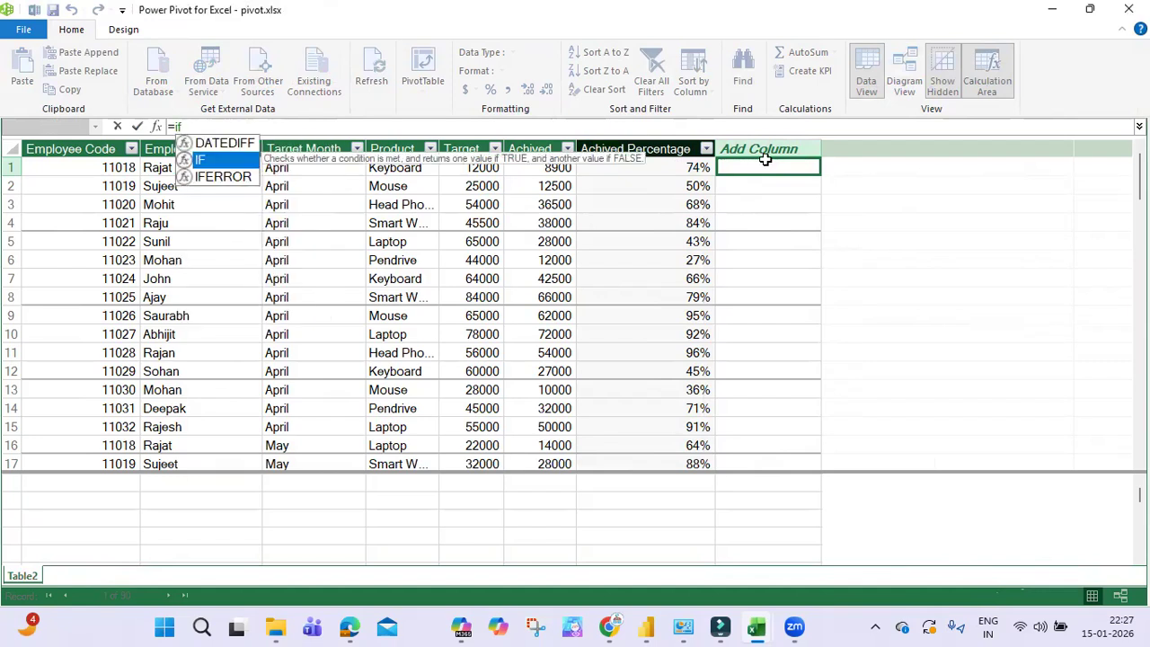
text(()
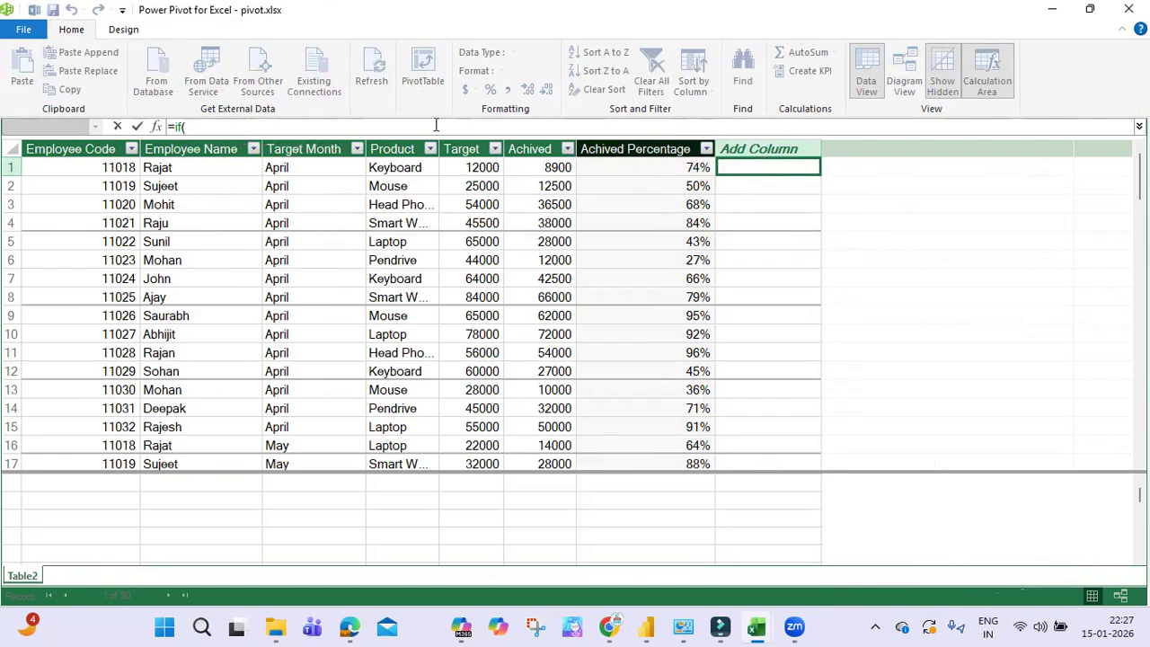
click(193, 127)
click(668, 166)
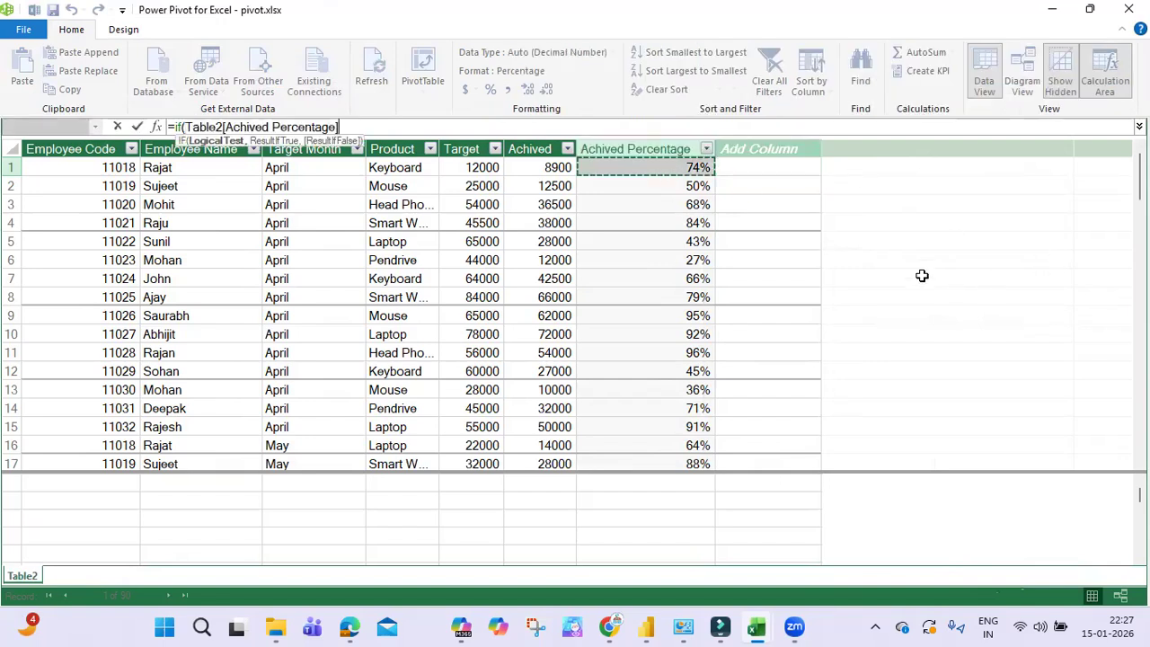
text(>70)
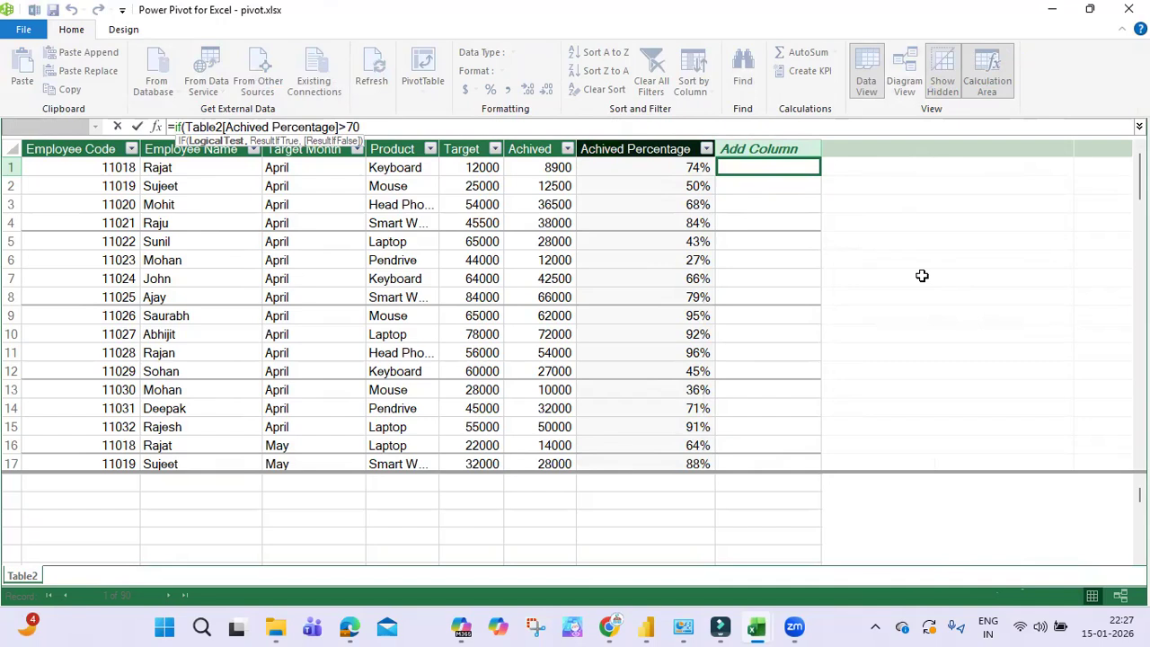
text(%)
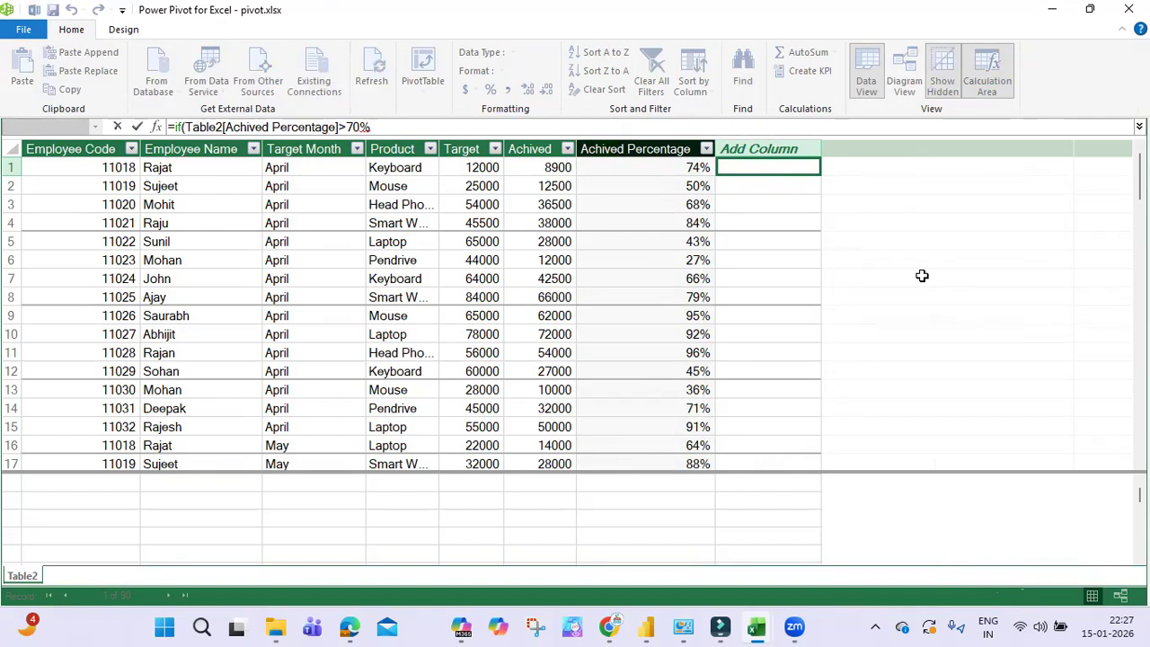
key(BackSpace)
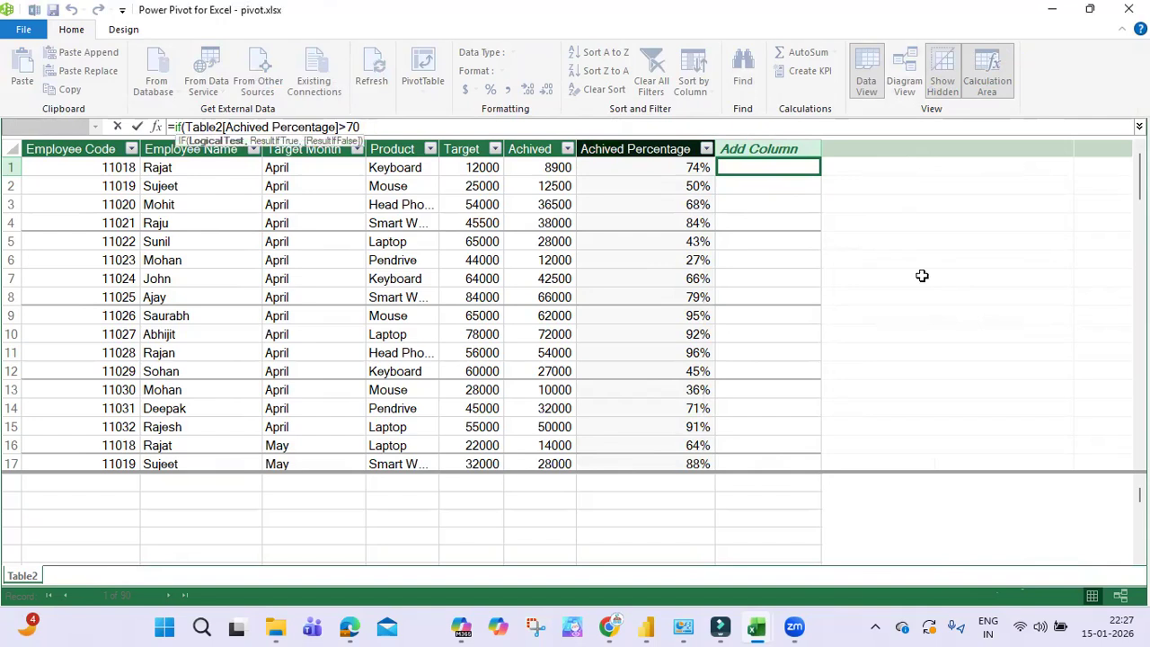
key(Left)
key(Left)
text(.70,)
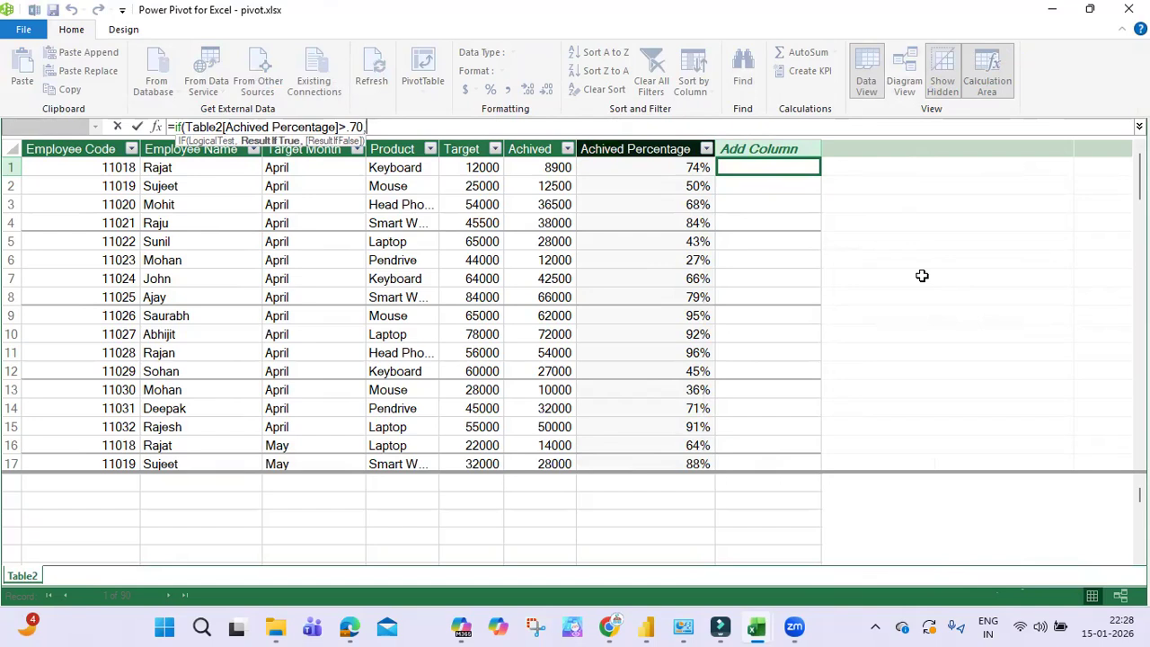
text("Achived",)
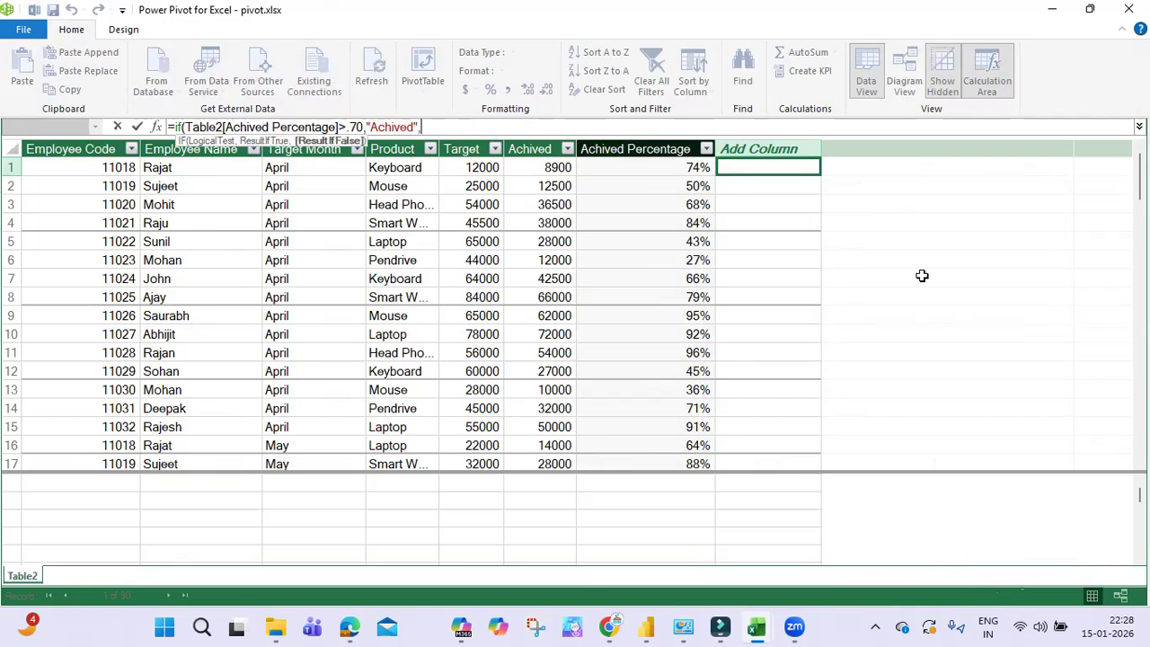
text("Not Achived"))
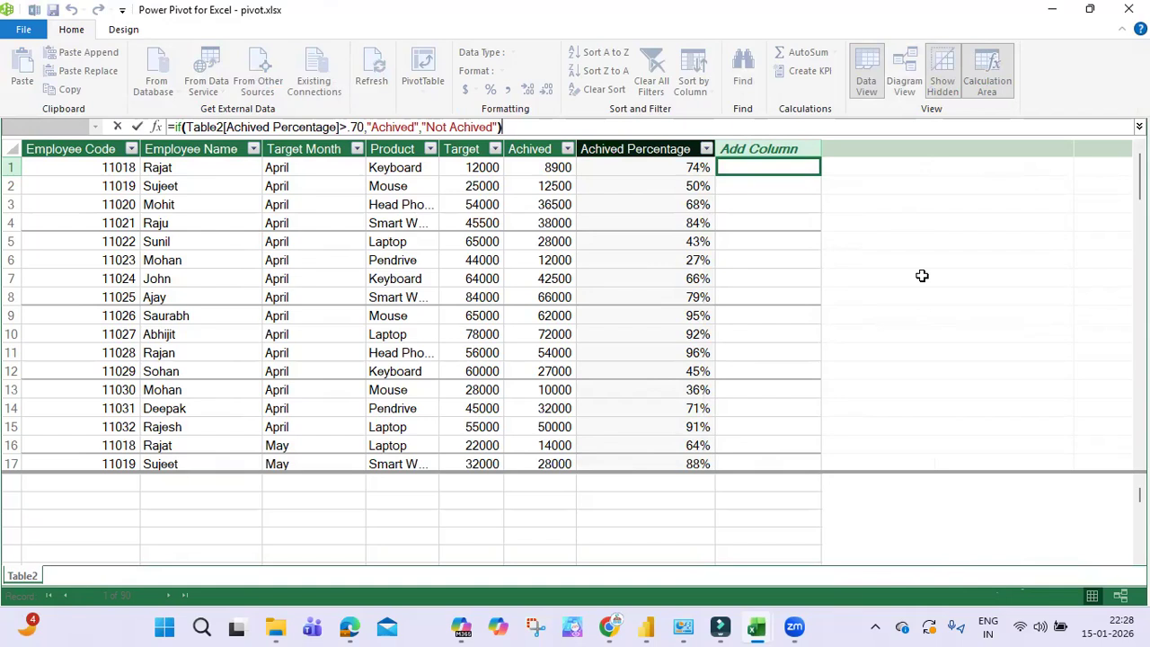
key(Return)
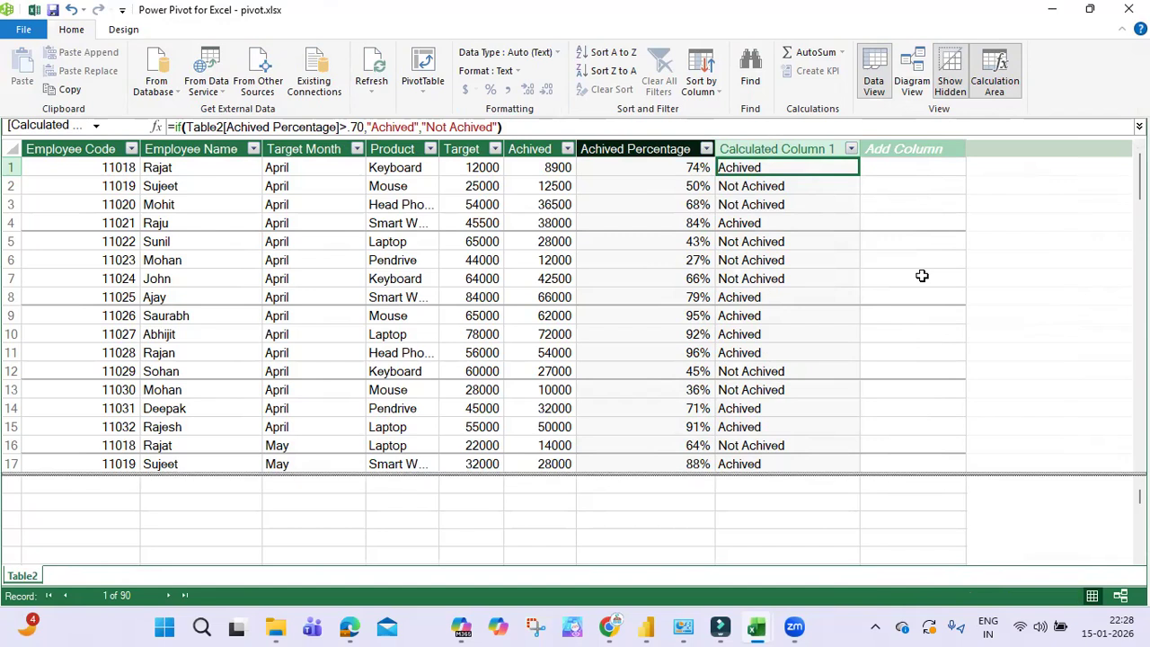
Rename the calculated column holding the achievement status as "Achived / Not Achived".
click(779, 206)
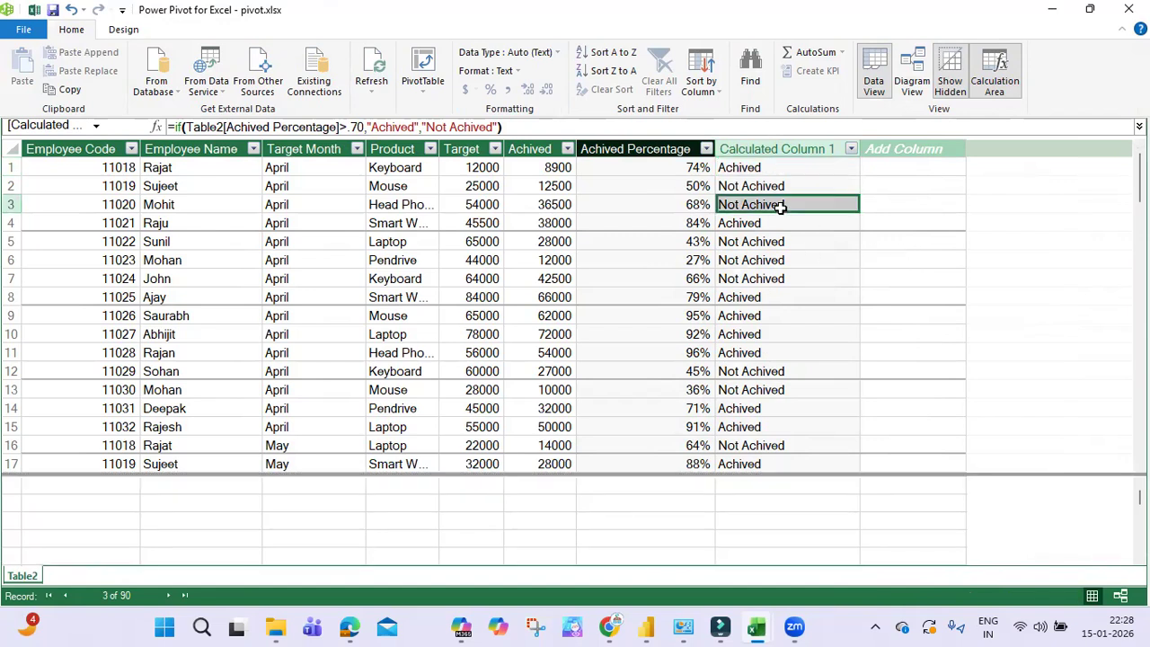
click(745, 224)
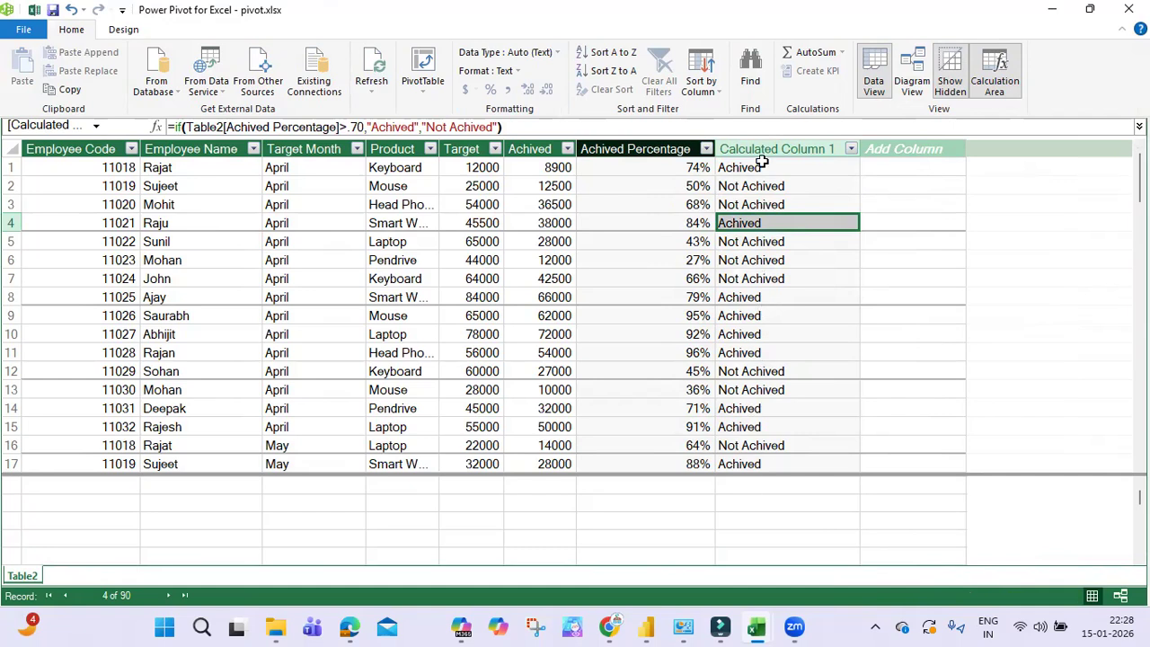
click(756, 166)
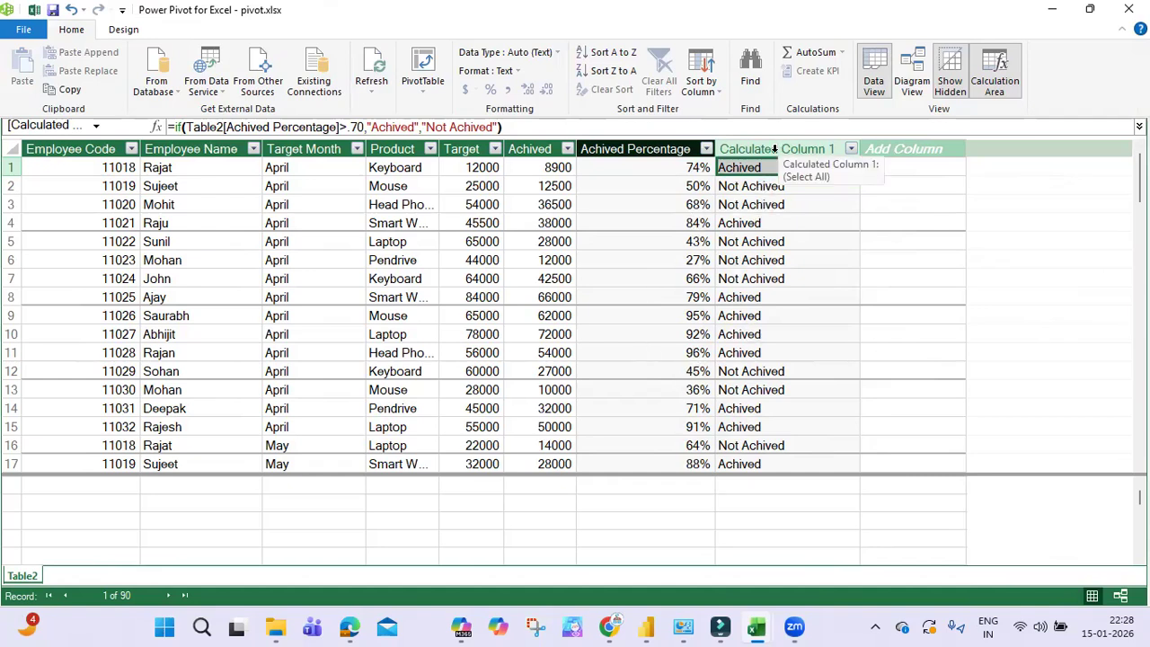
right_click(772, 149)
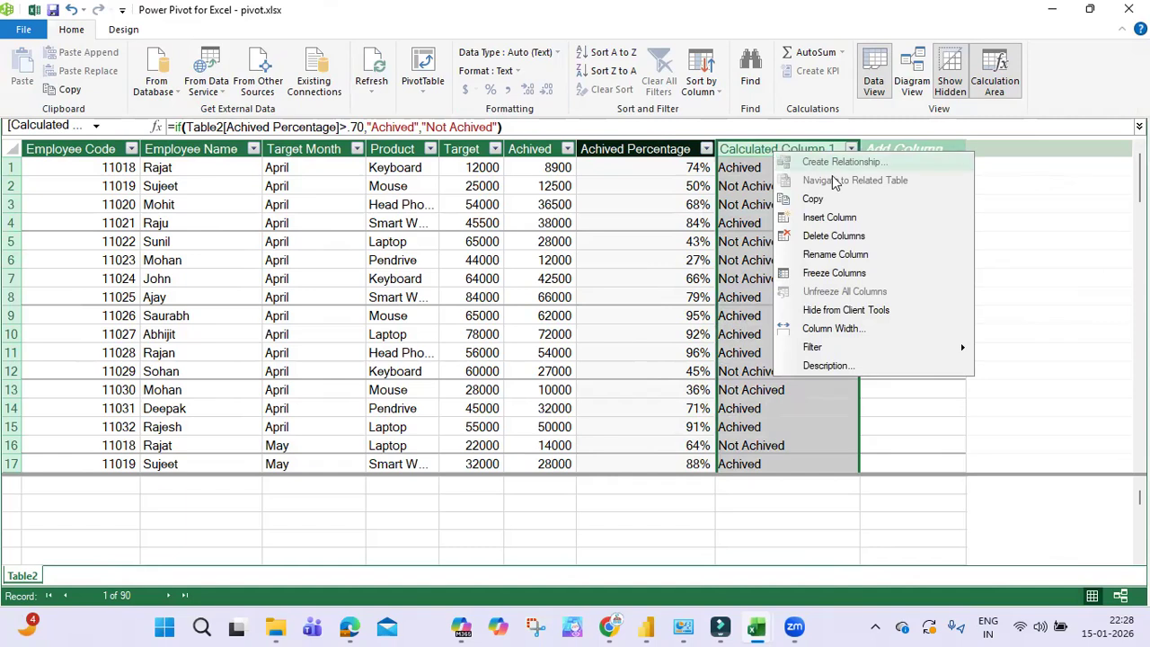
click(835, 255)
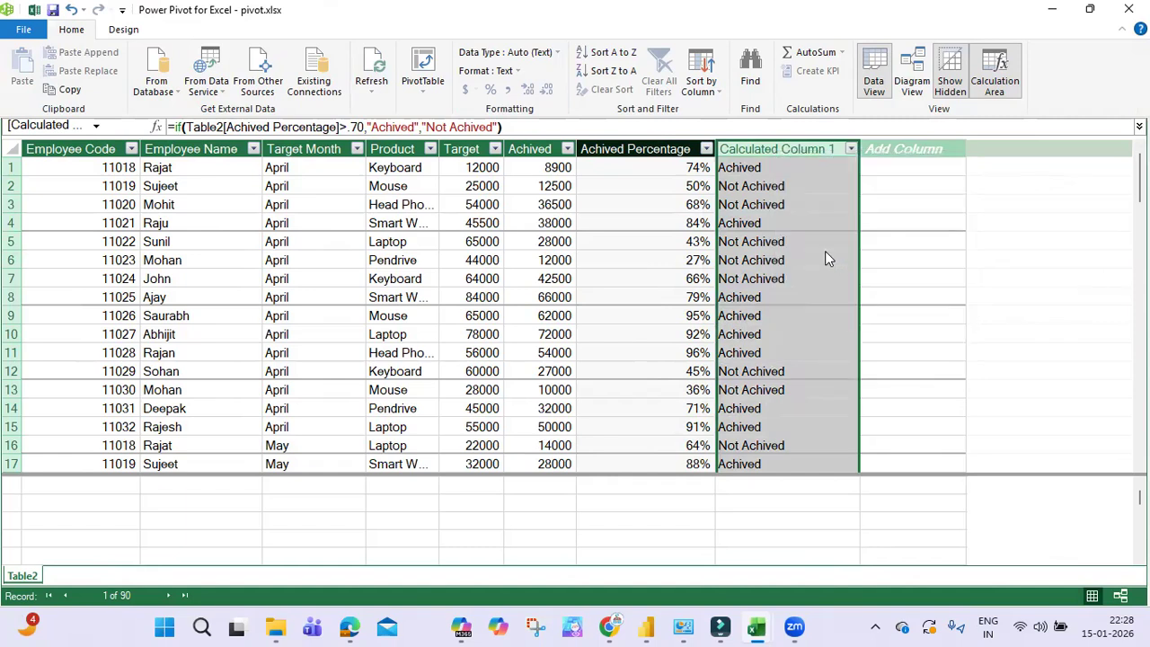
key(BackSpace)
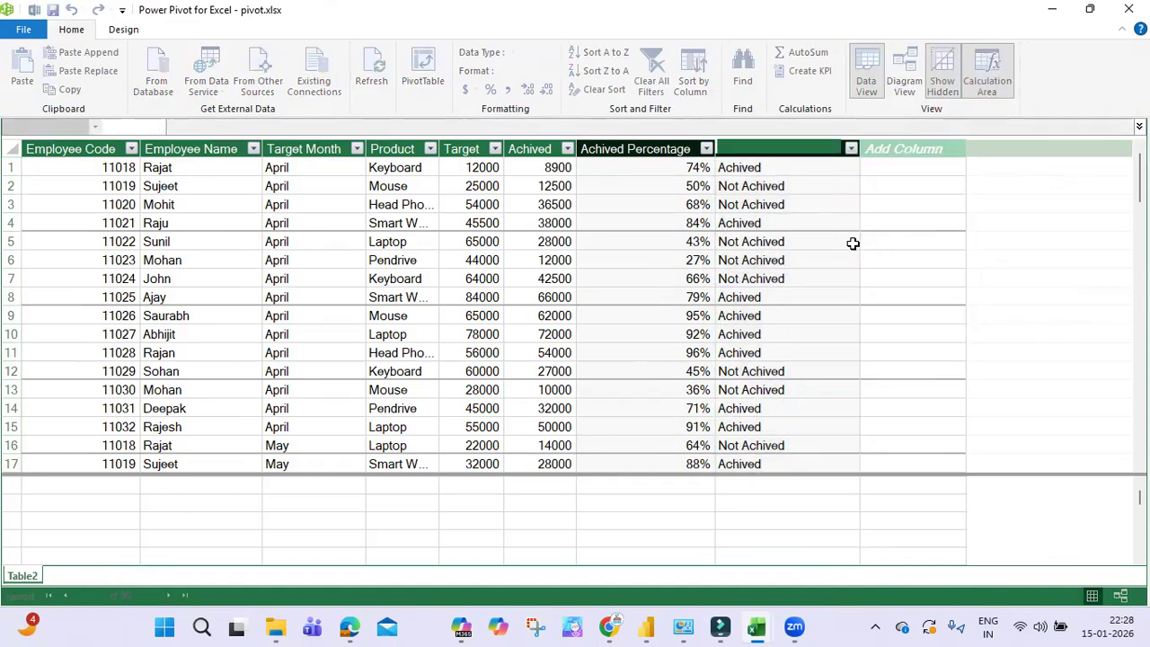
text(Achived / Not Achived)
key(Return)
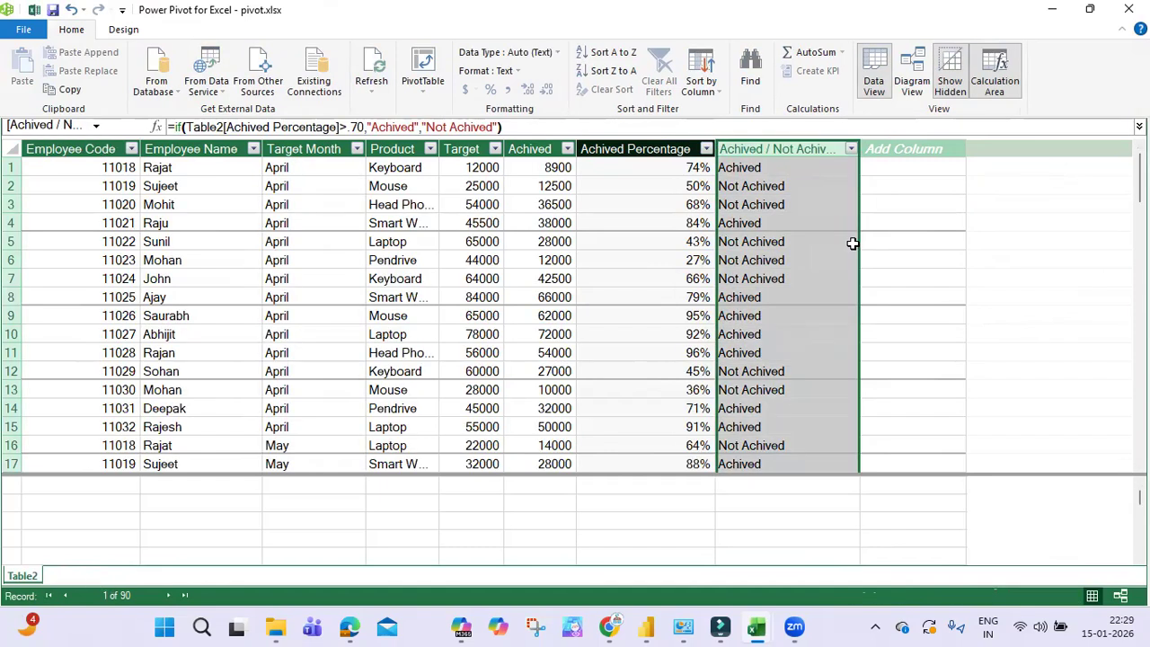
Add a calculated column with the formula =RANK.EQ(Table2[Achived Percentage],Table2[Achived Percentage],0).
click(784, 167)
click(890, 166)
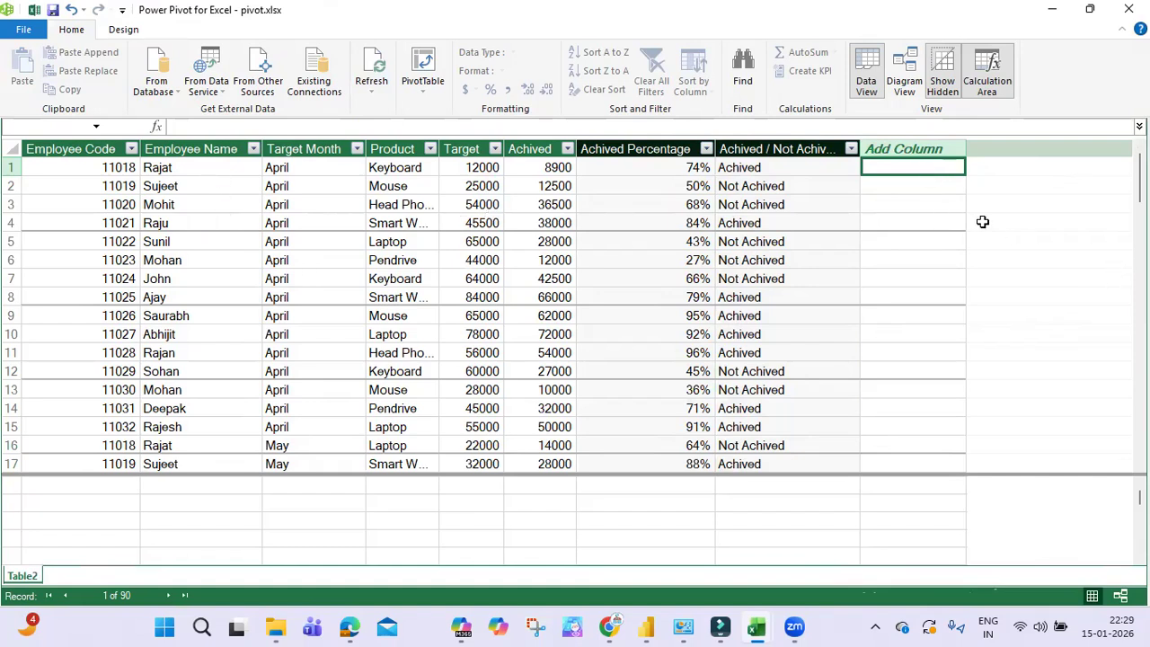
text(=)
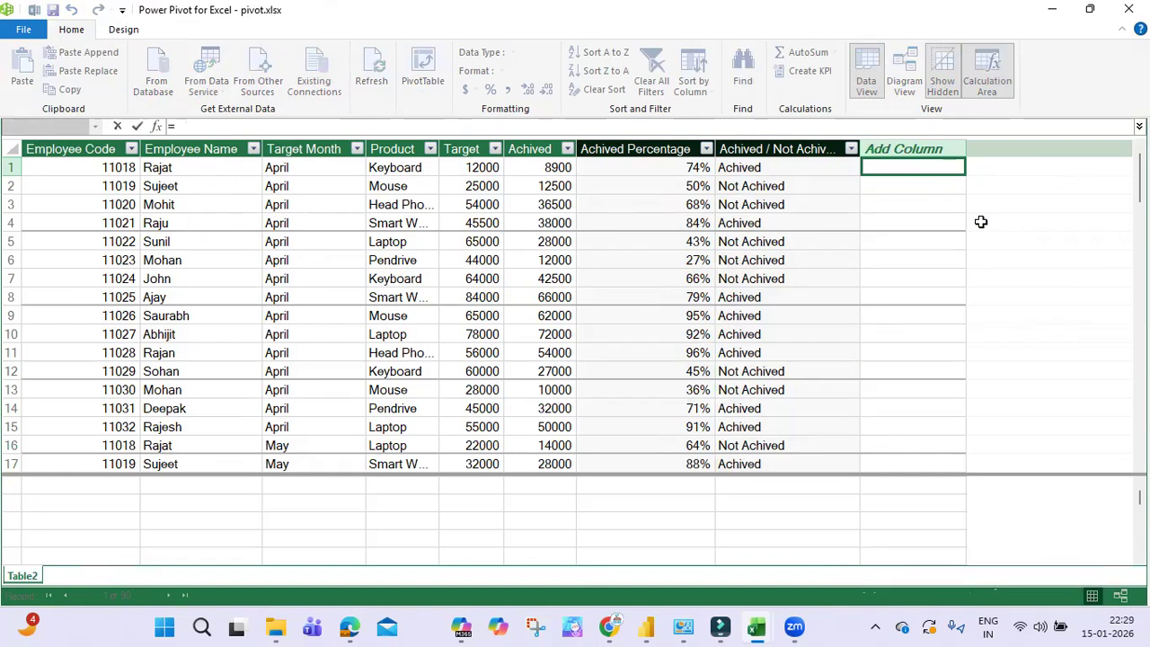
text(rank)
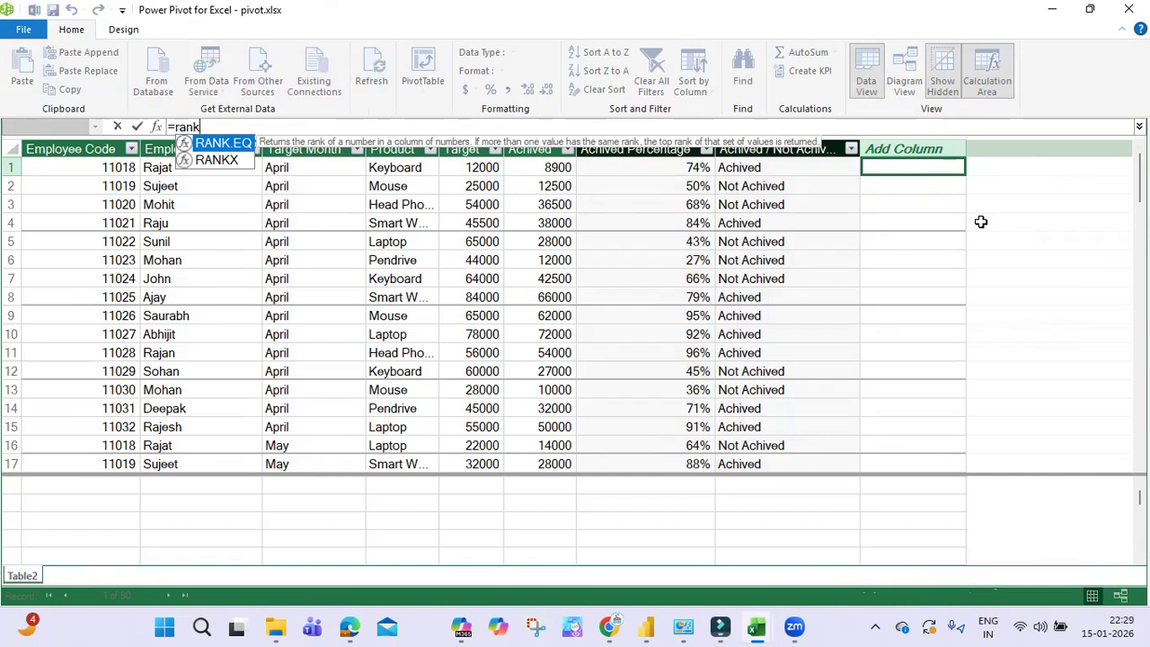
key(Tab)
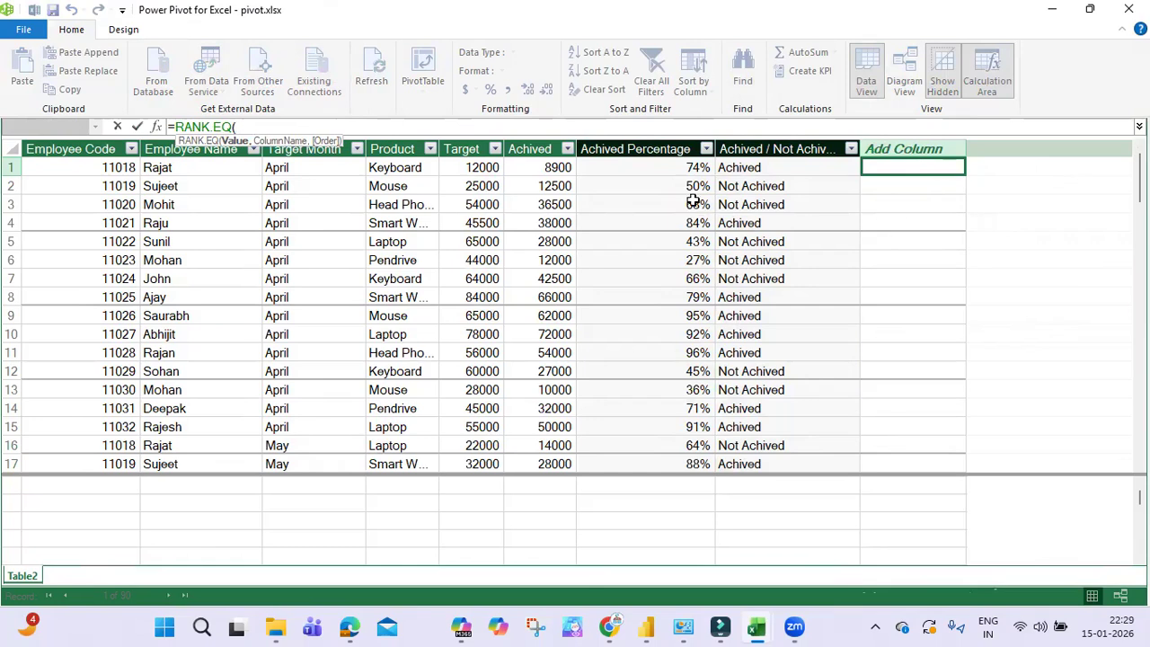
click(642, 165)
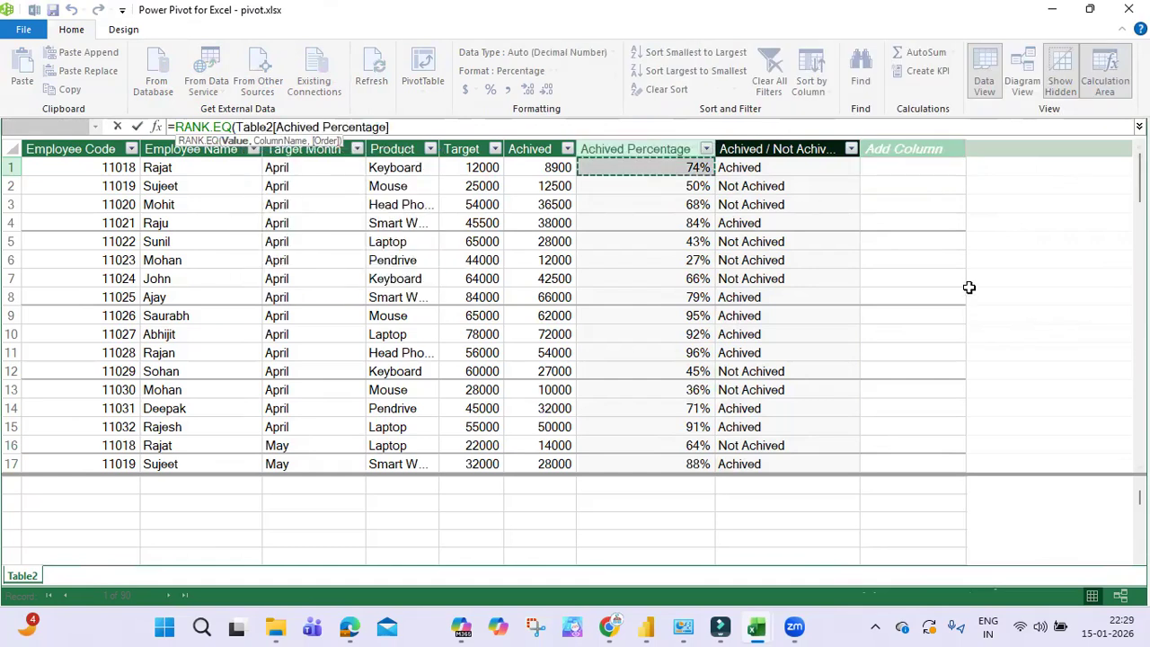
text(,)
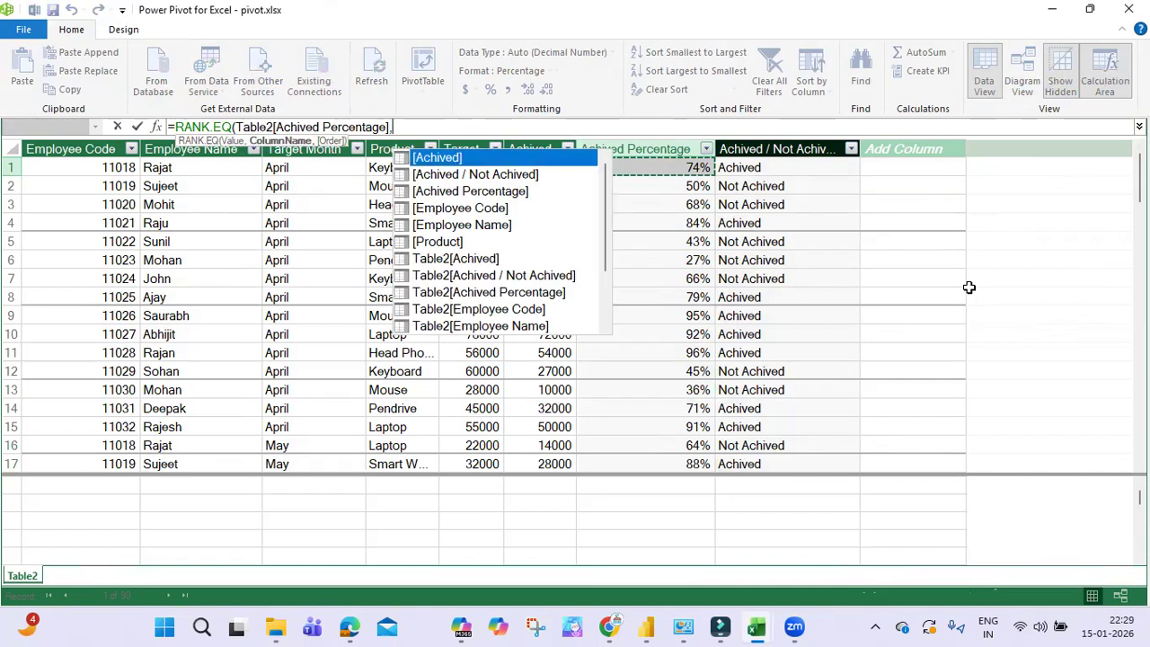
click(654, 148)
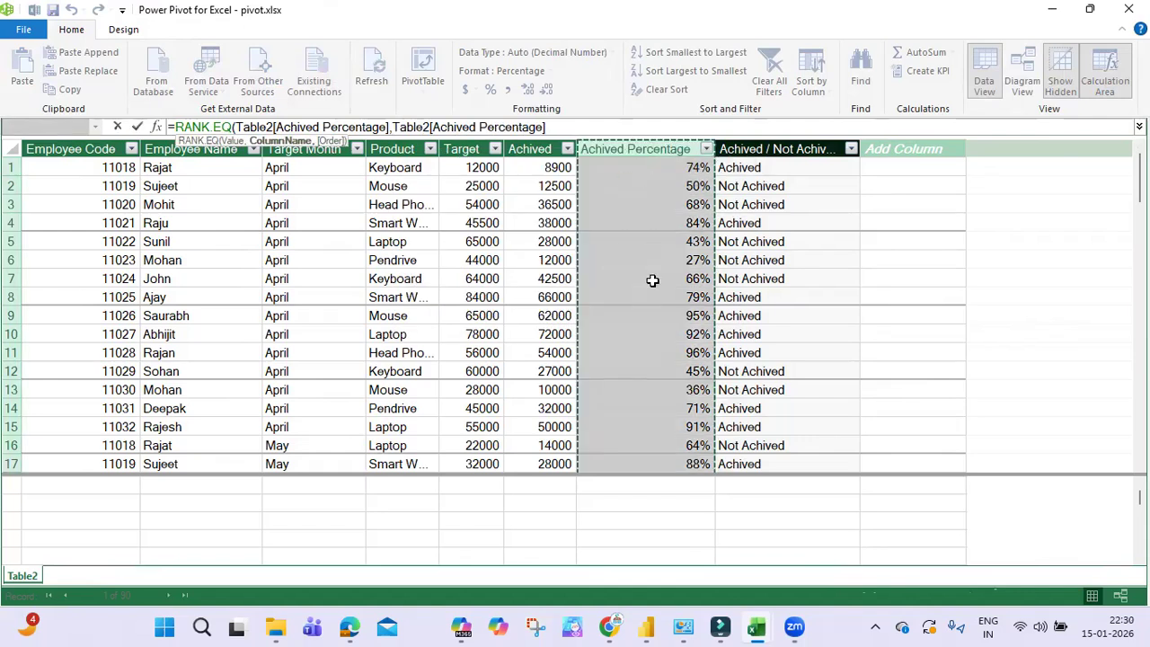
text(,0)
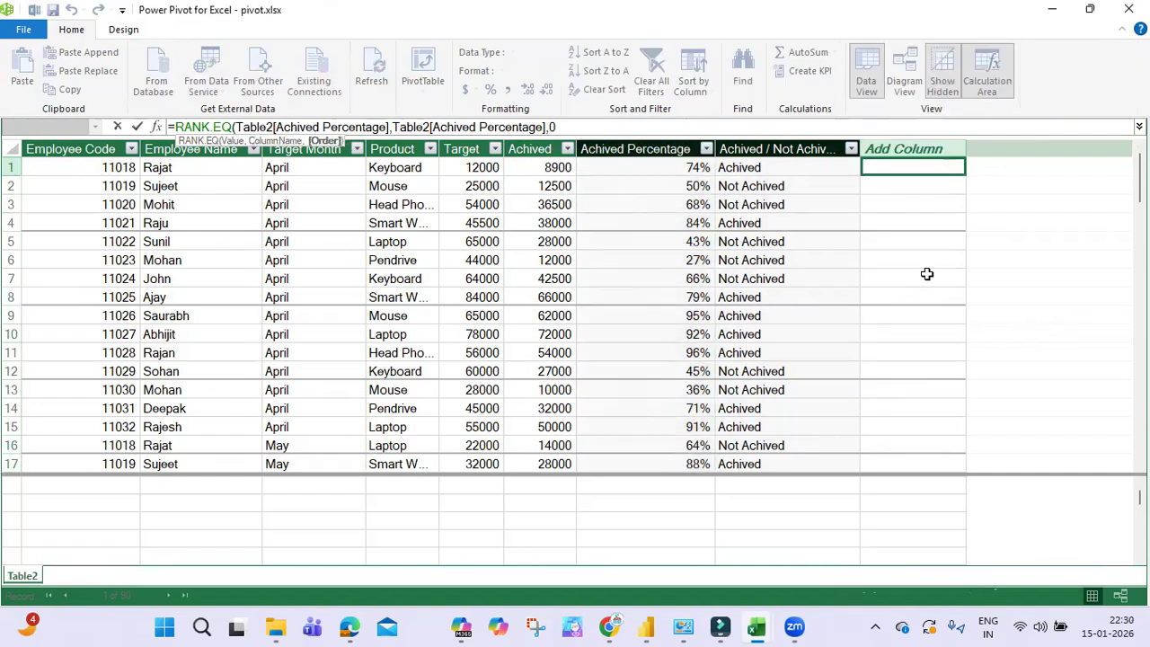
text())
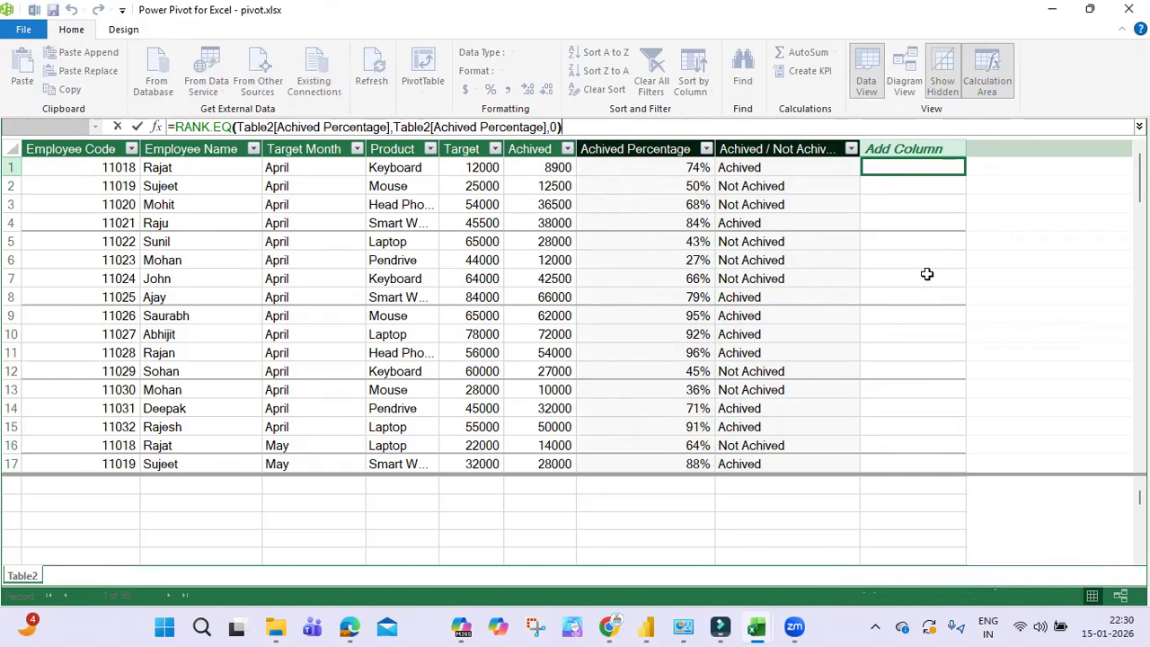
key(Return)
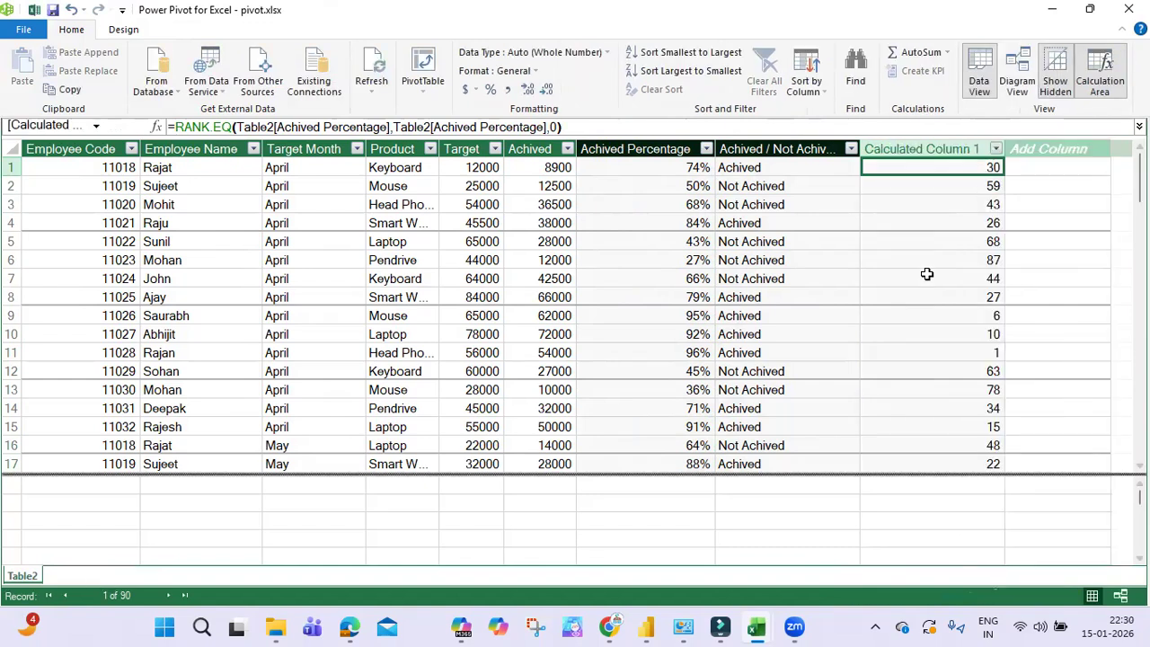
Sort the table by the new rank column from smallest to largest.
click(690, 167)
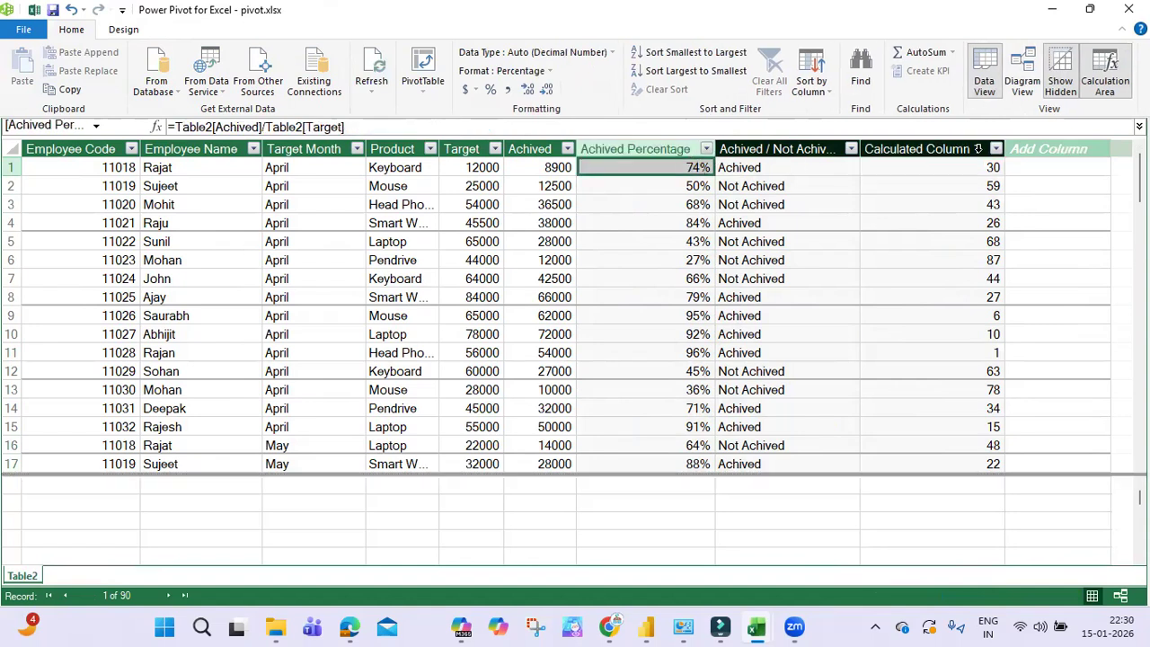
click(790, 167)
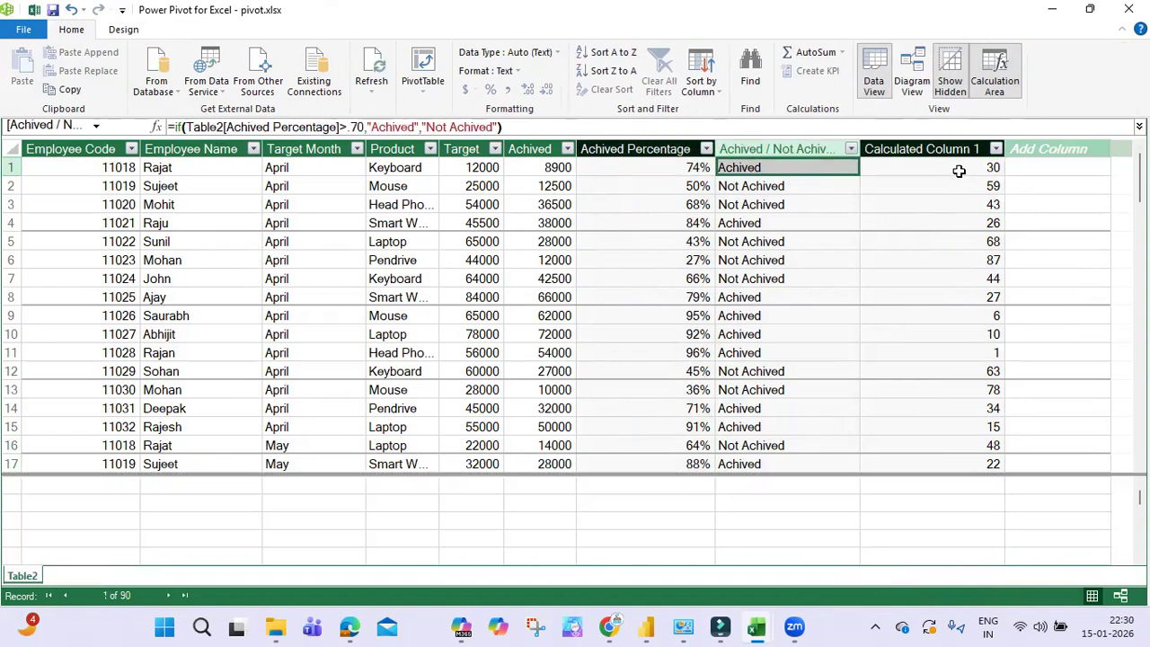
click(959, 171)
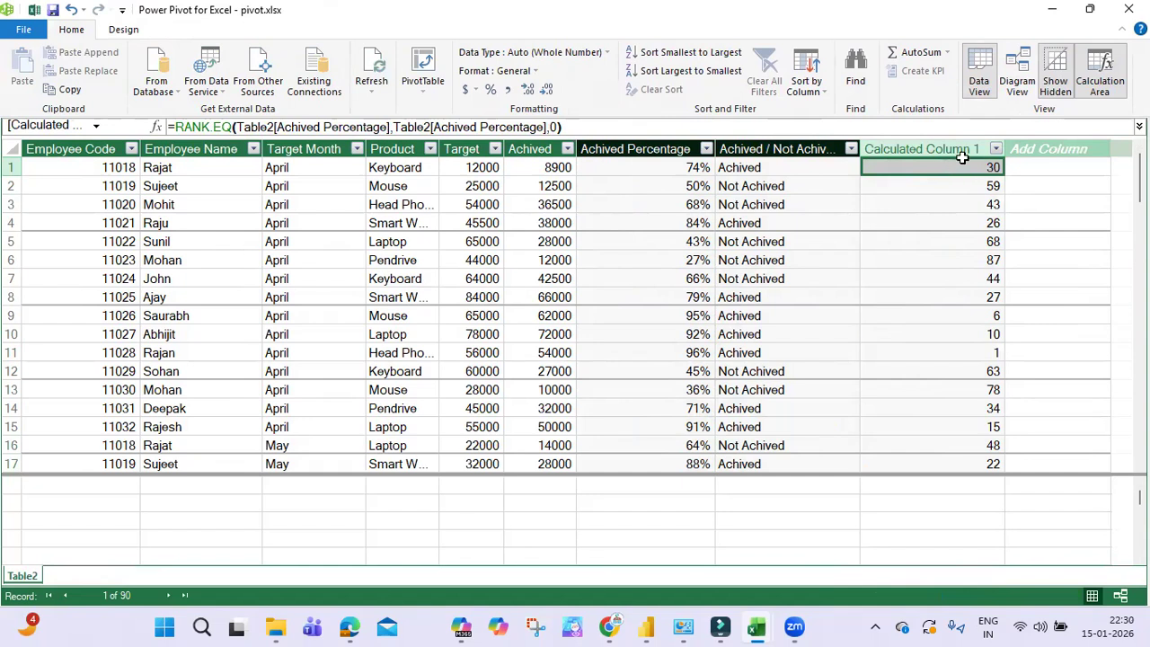
scroll(629, 267, down, 2)
scroll(629, 267, up, 2)
click(994, 149)
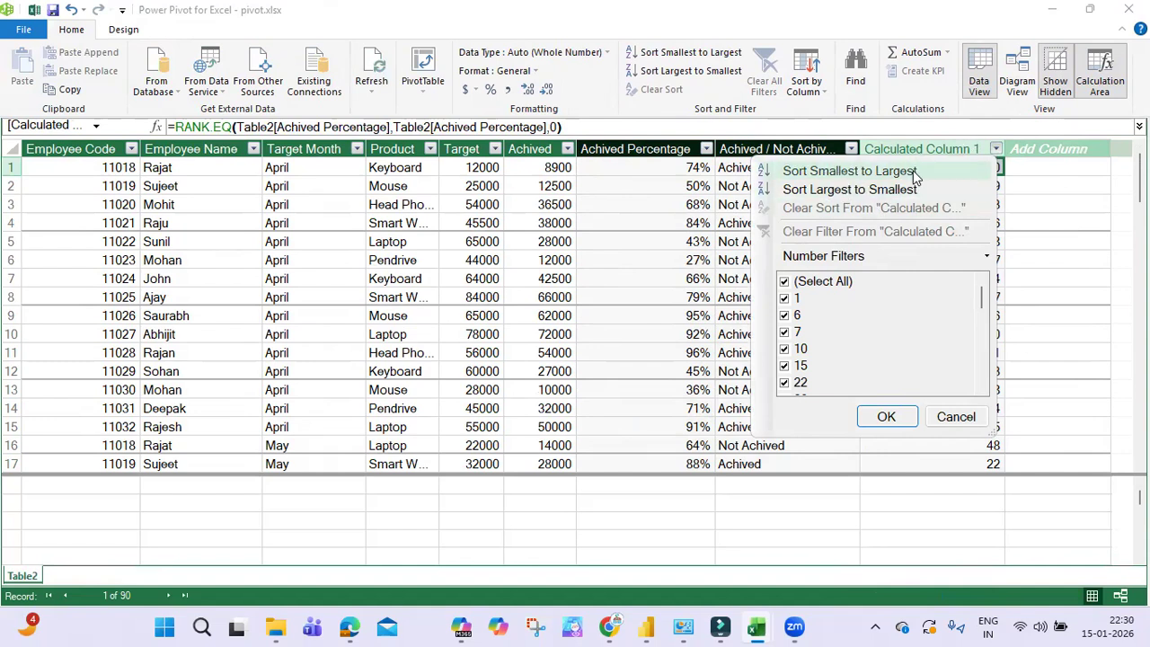
click(856, 172)
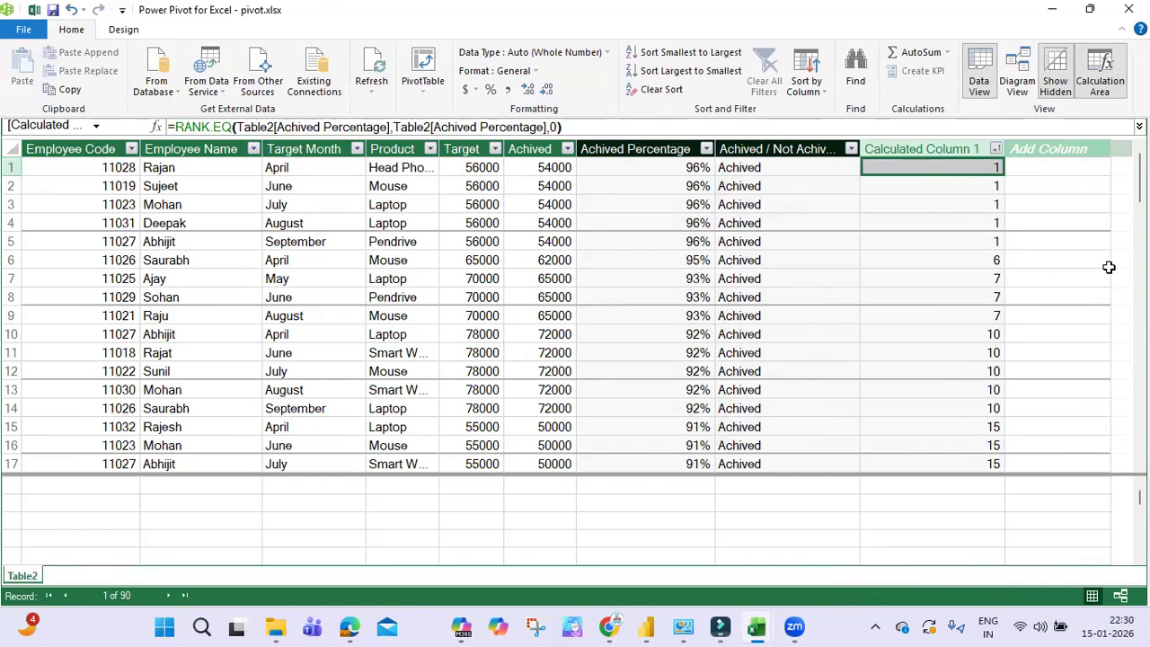
Examine the top-ranked rows across the employee, target and achievement columns and compare the tied rank values.
key(Left)
key(Left)
key(Left)
key(Left)
key(Left)
key(Left)
key(Left)
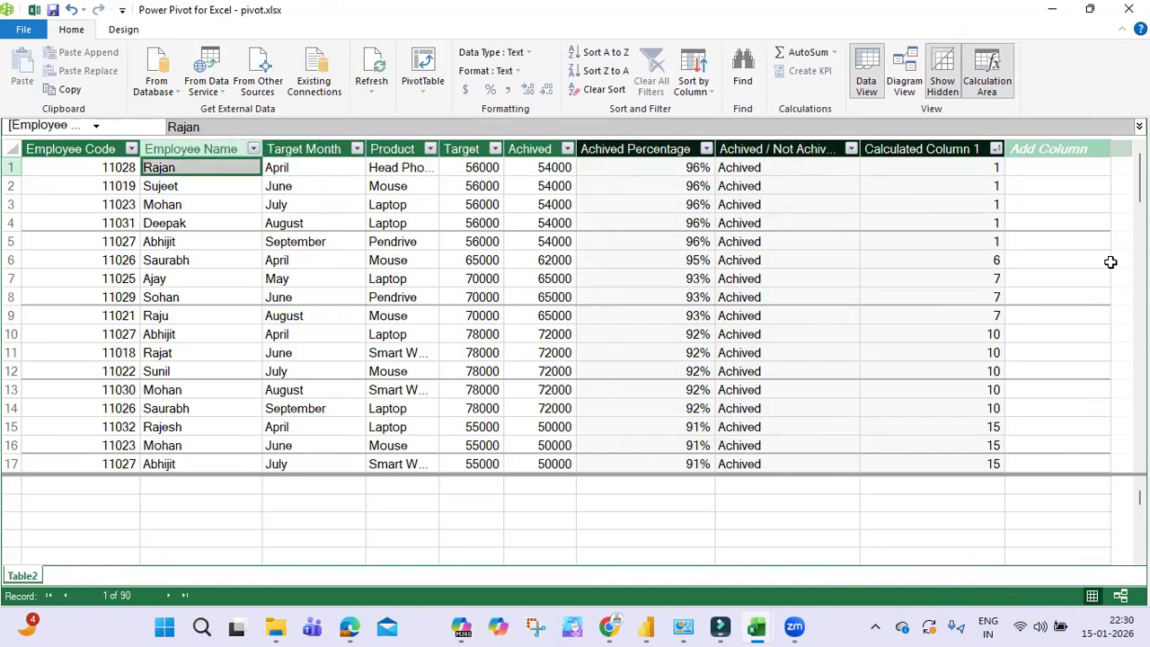
key(Right)
key(Right)
key(Right)
key(Right)
key(Right)
key(Right)
key(Right)
key(Right)
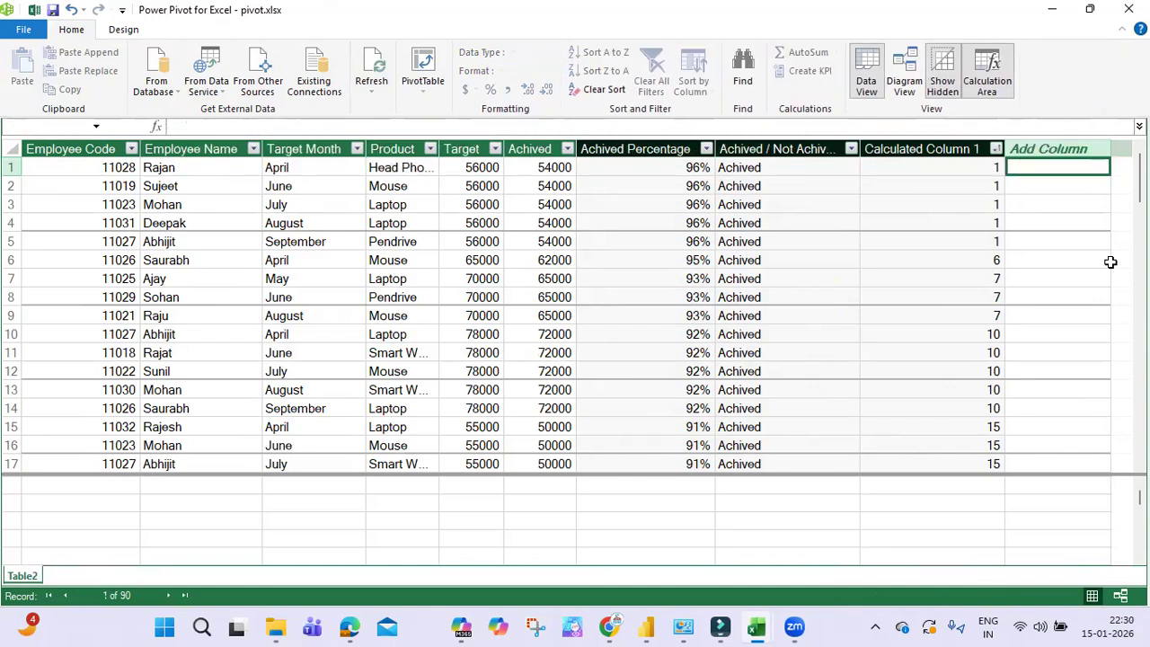
key(Left)
key(Down)
key(Down)
key(Down)
key(Down)
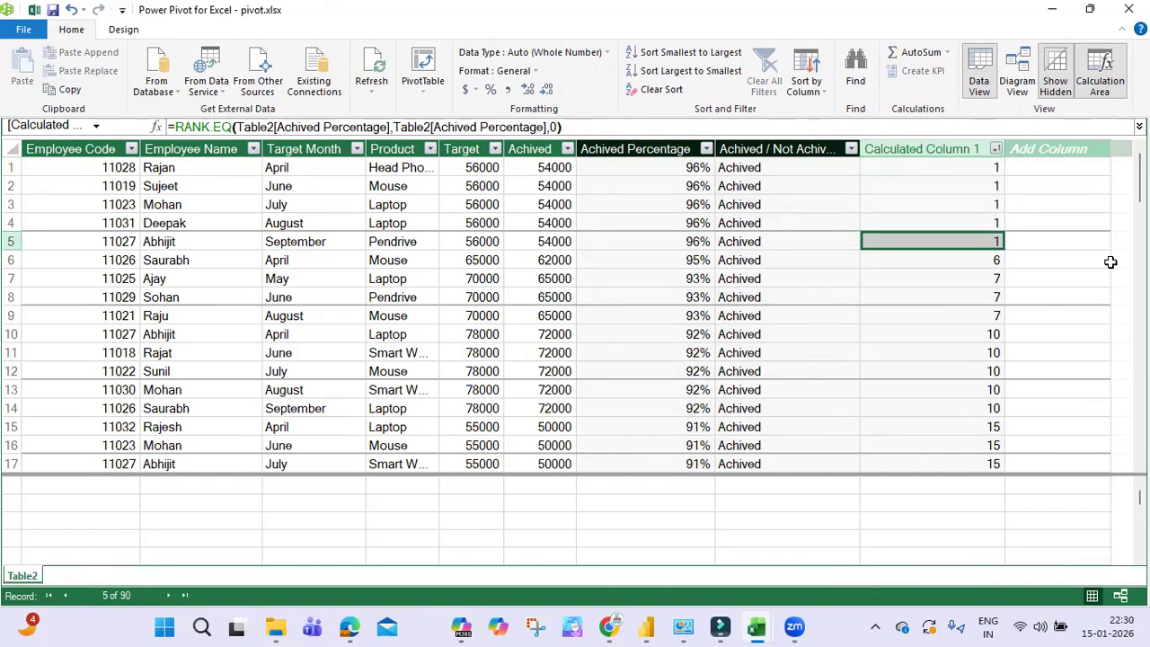
key(Up)
key(Up)
key(Up)
key(Up)
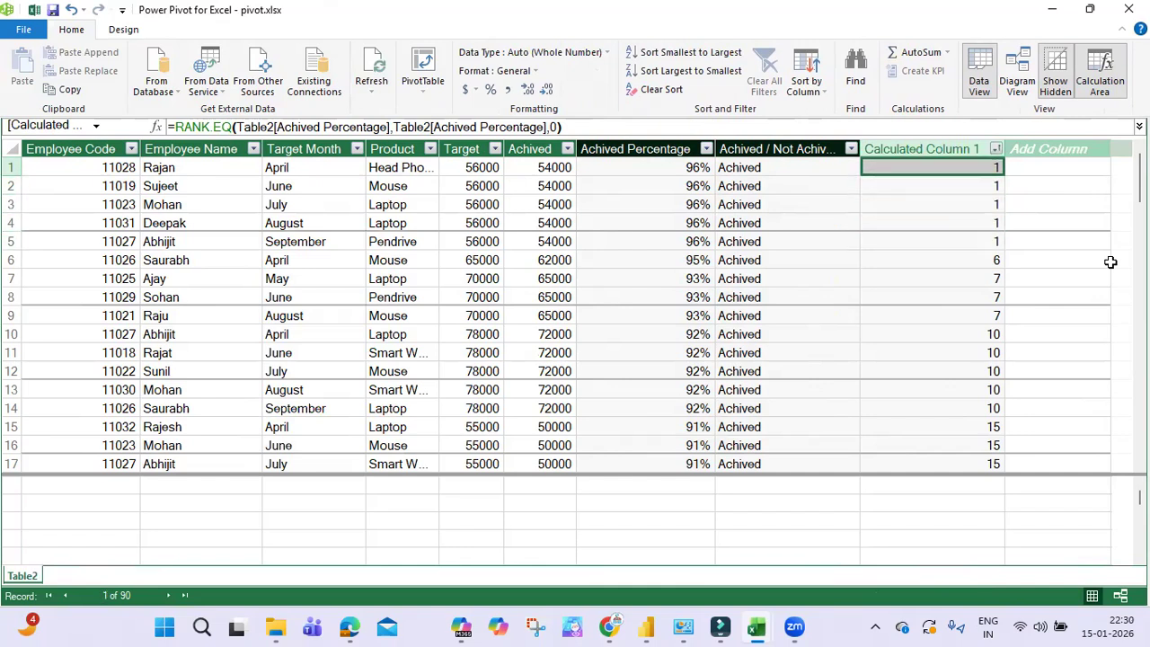
key(shift+Down)
key(shift+Down)
key(shift+Down)
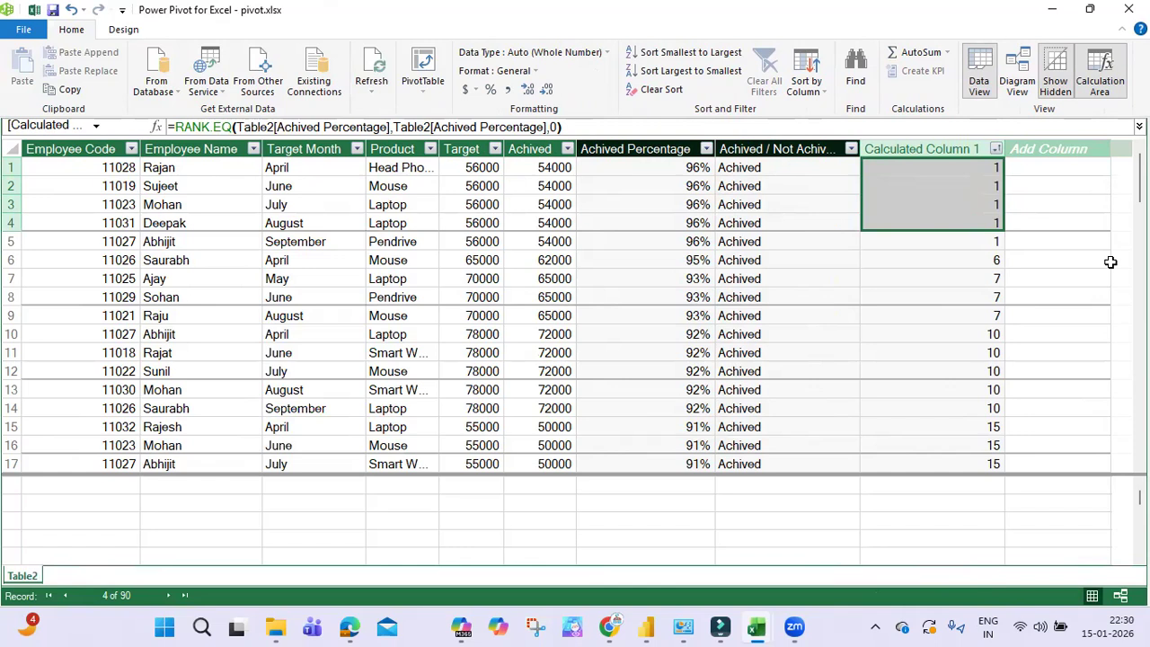
key(shift+Down)
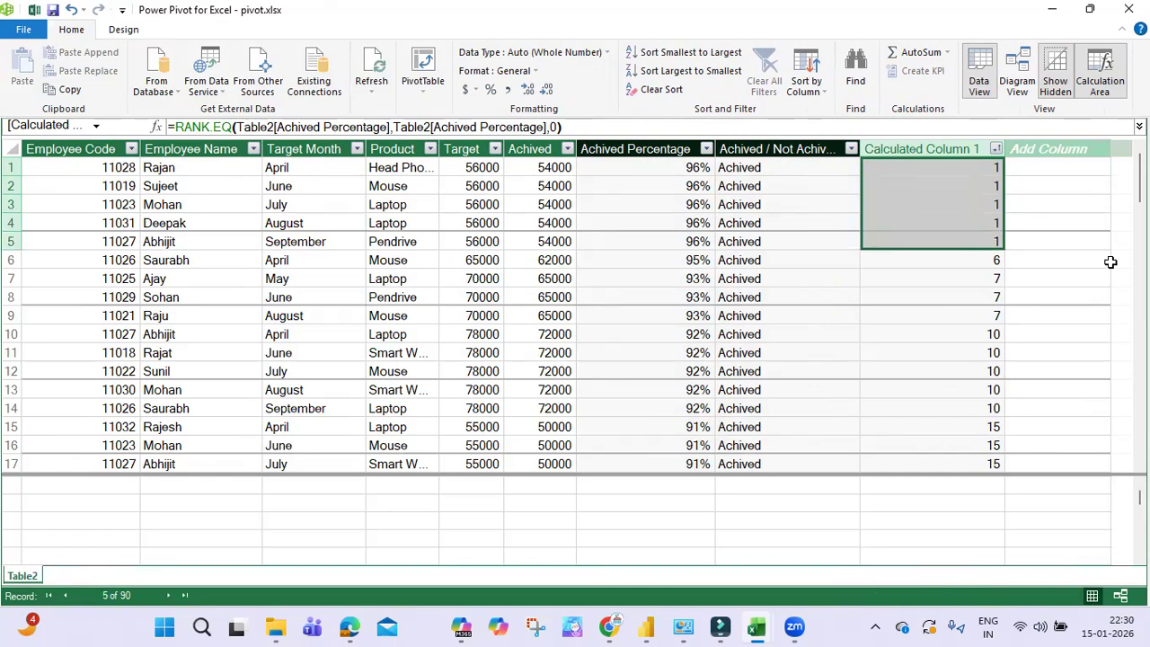
key(Left)
key(Right)
key(Up)
key(Up)
key(Up)
key(Up)
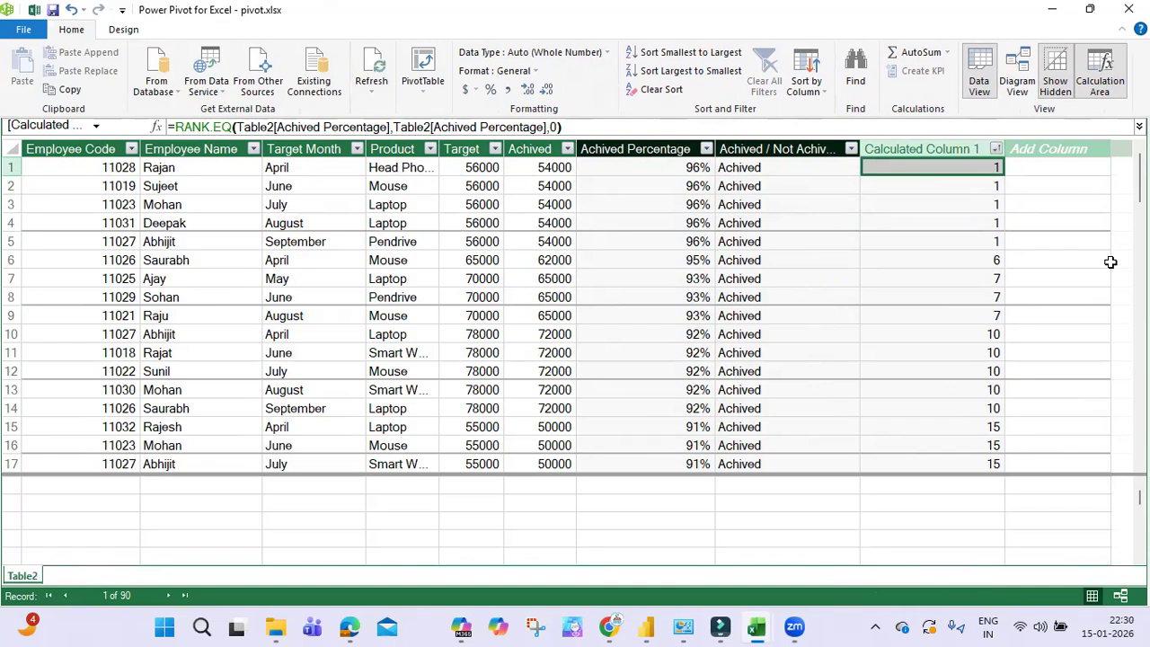
Rename the calculated rank column as "Employee Rank".
click(920, 148)
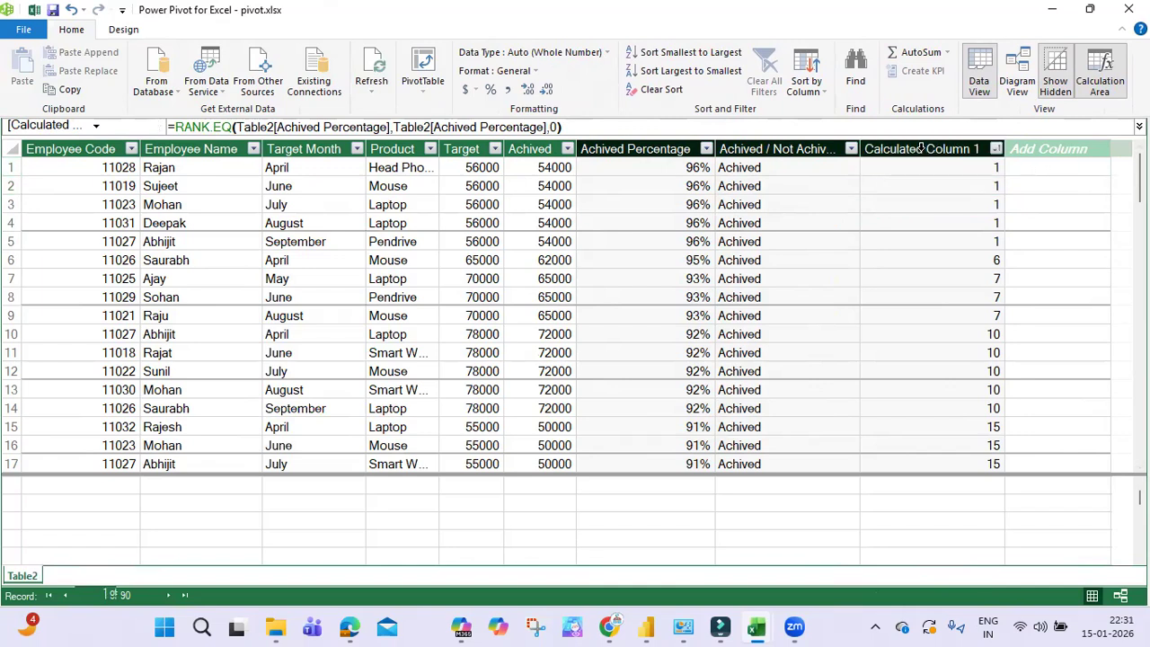
right_click(923, 151)
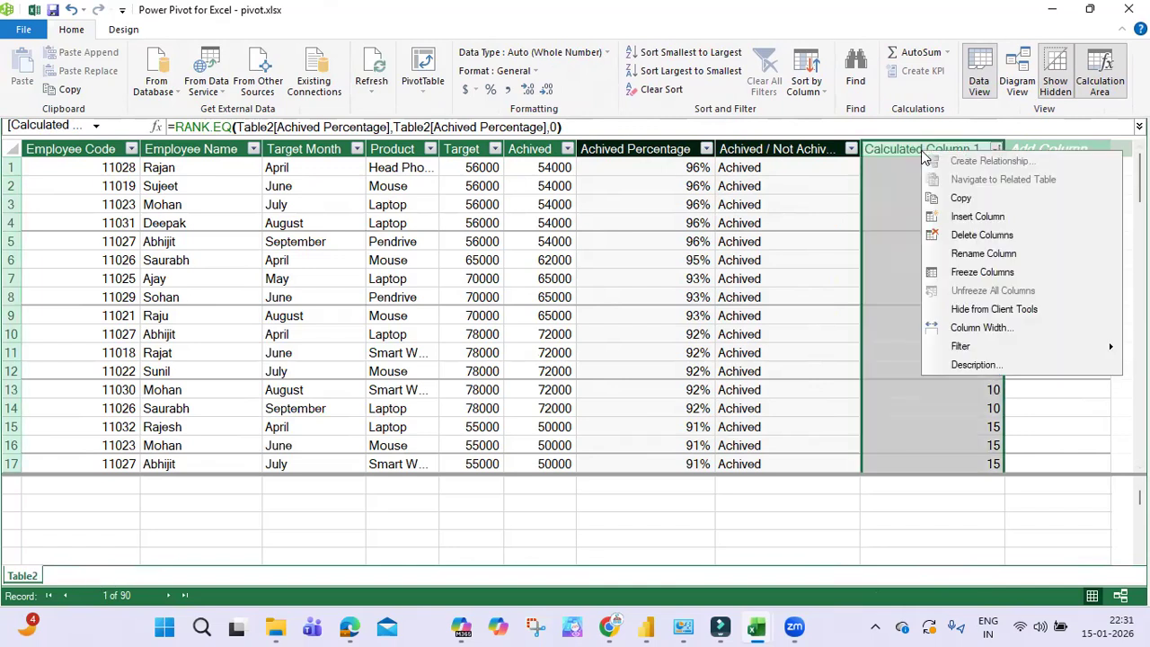
click(982, 255)
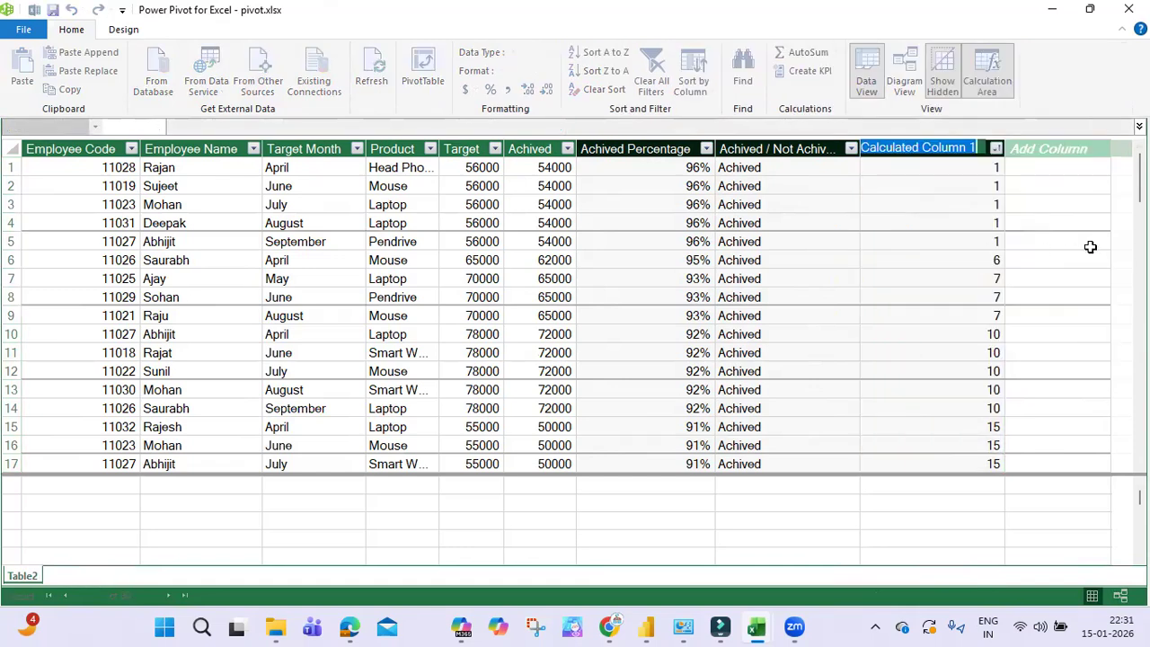
key(BackSpace)
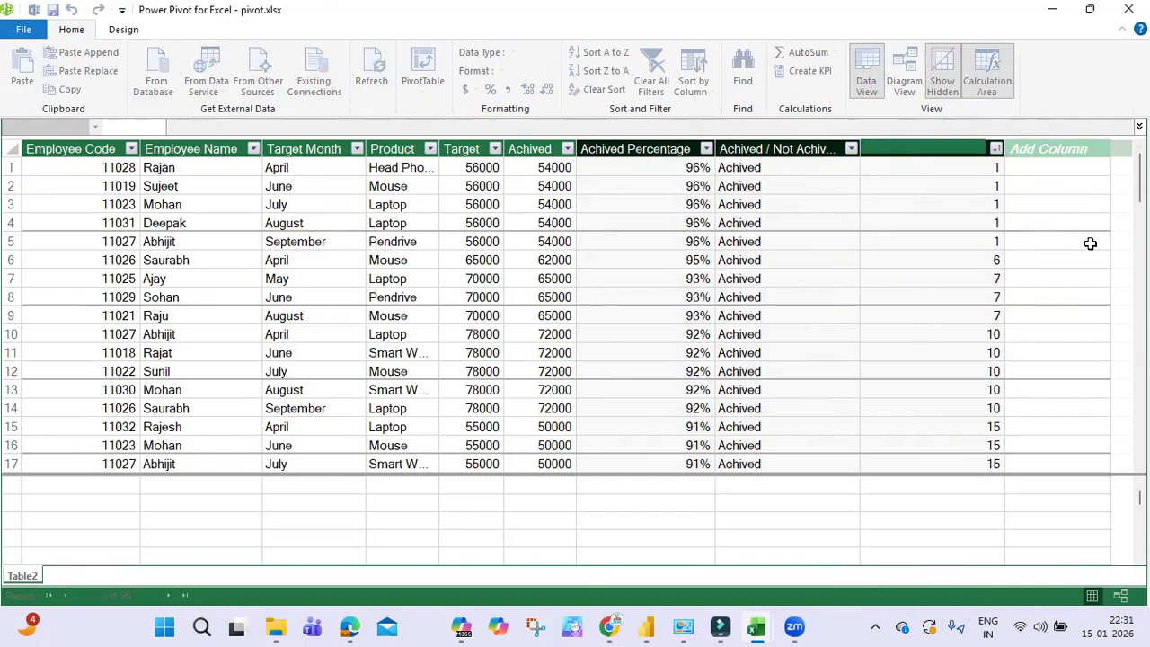
text(R)
key(BackSpace)
key(BackSpace)
text(Employee)
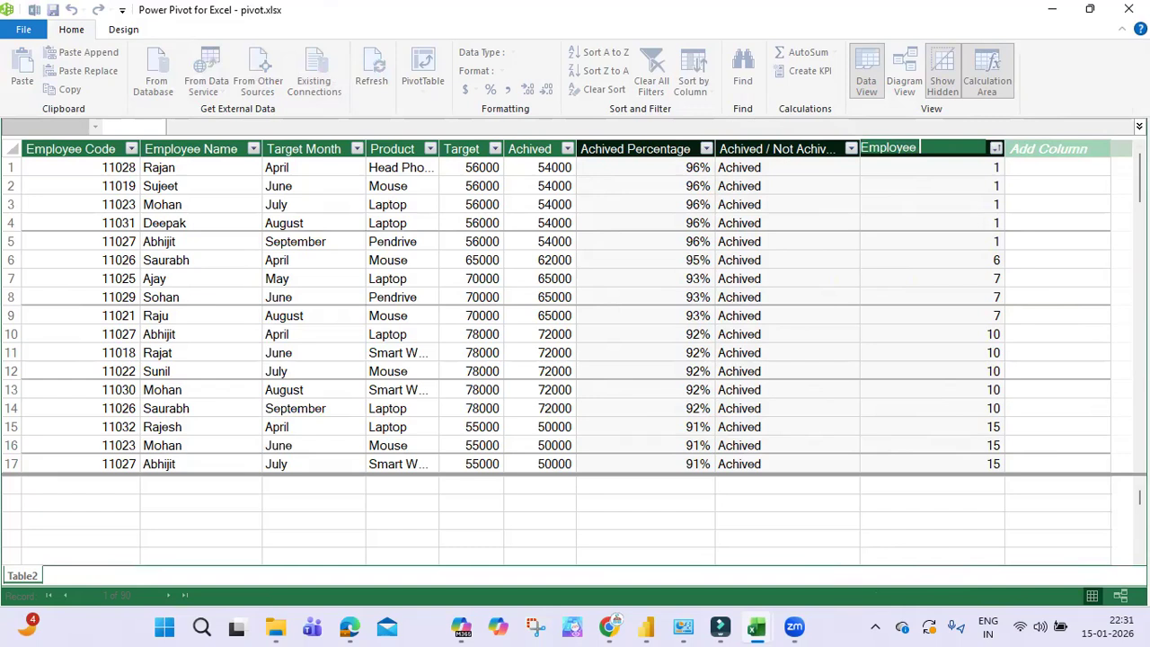
text( Rank)
key(Return)
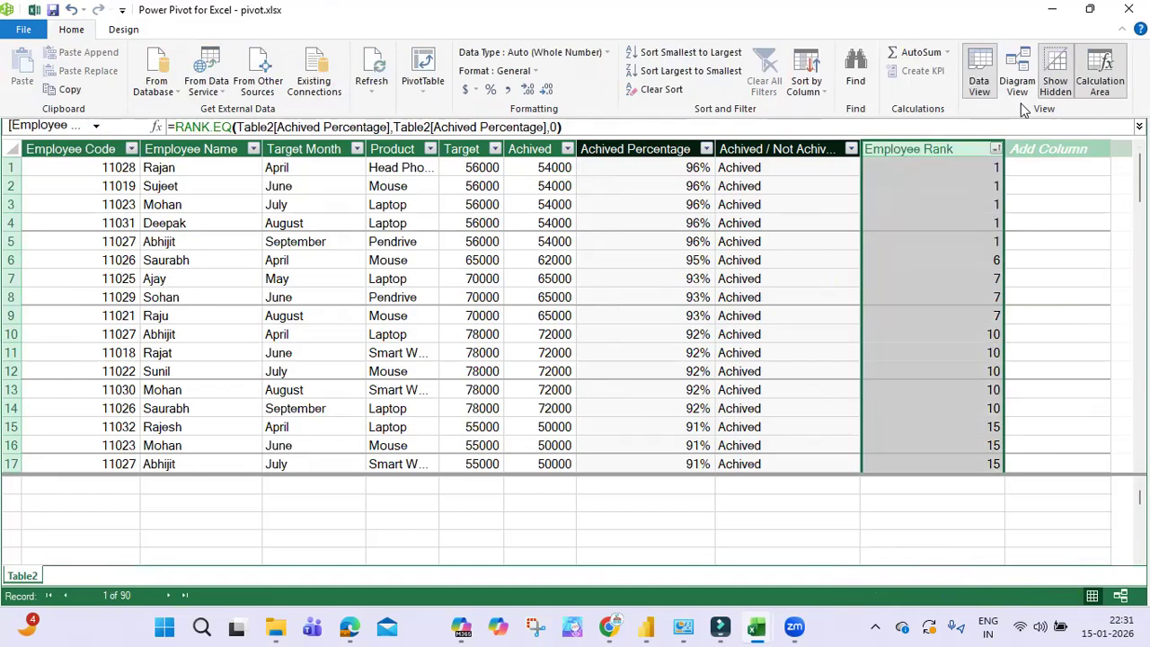
Review the Employee Rank column down the table, comparing ranks where the status changes from Achived to Not Achived and at the top.
click(949, 169)
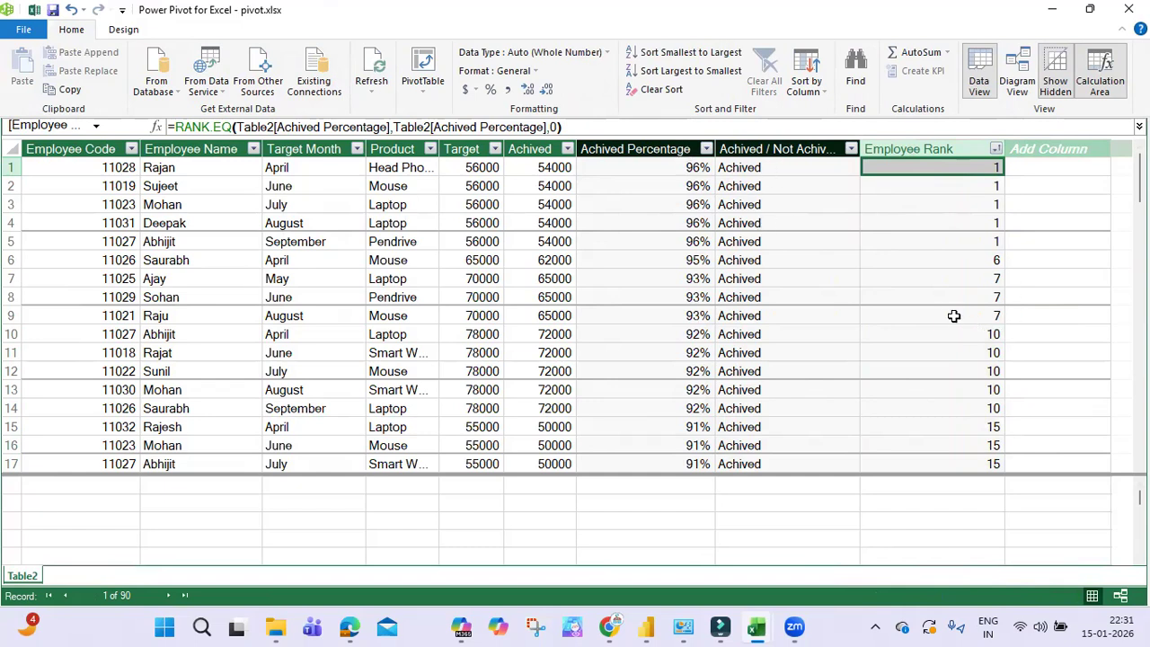
scroll(947, 314, down, 5)
scroll(947, 314, down, 12)
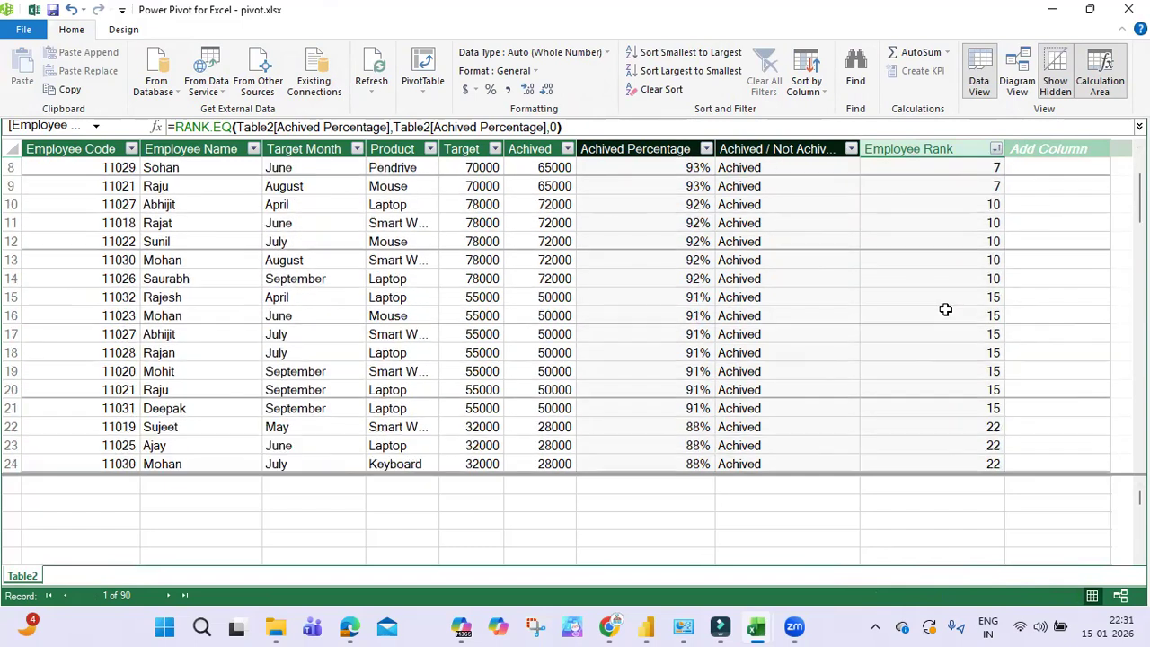
scroll(940, 306, down, 4)
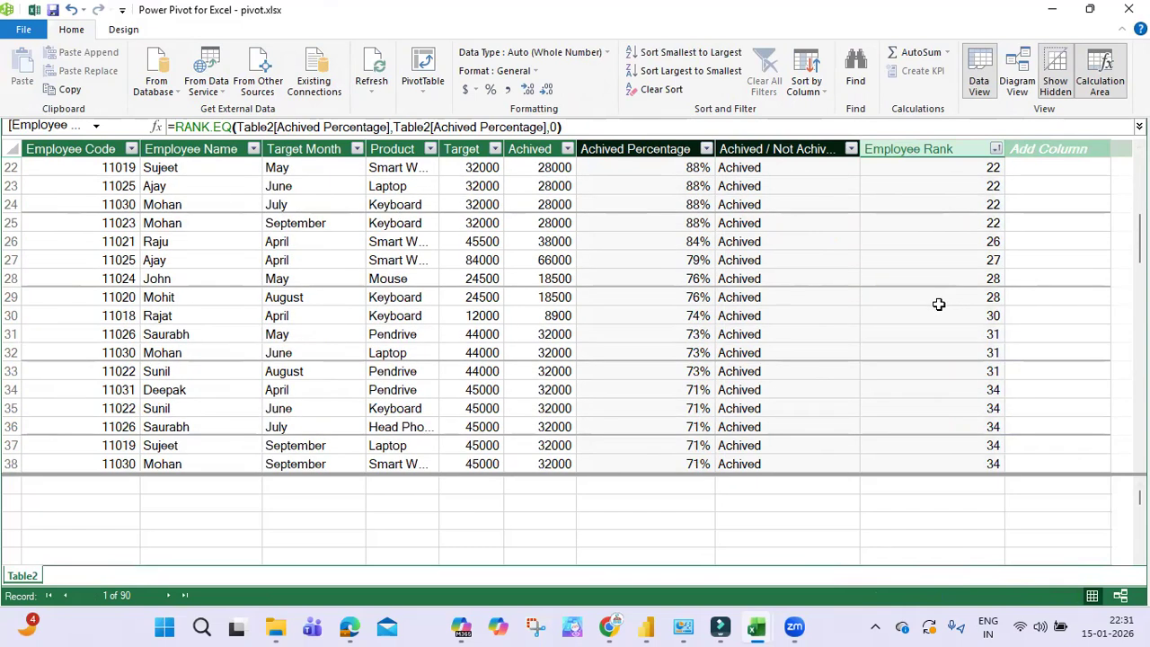
scroll(997, 322, down, 4)
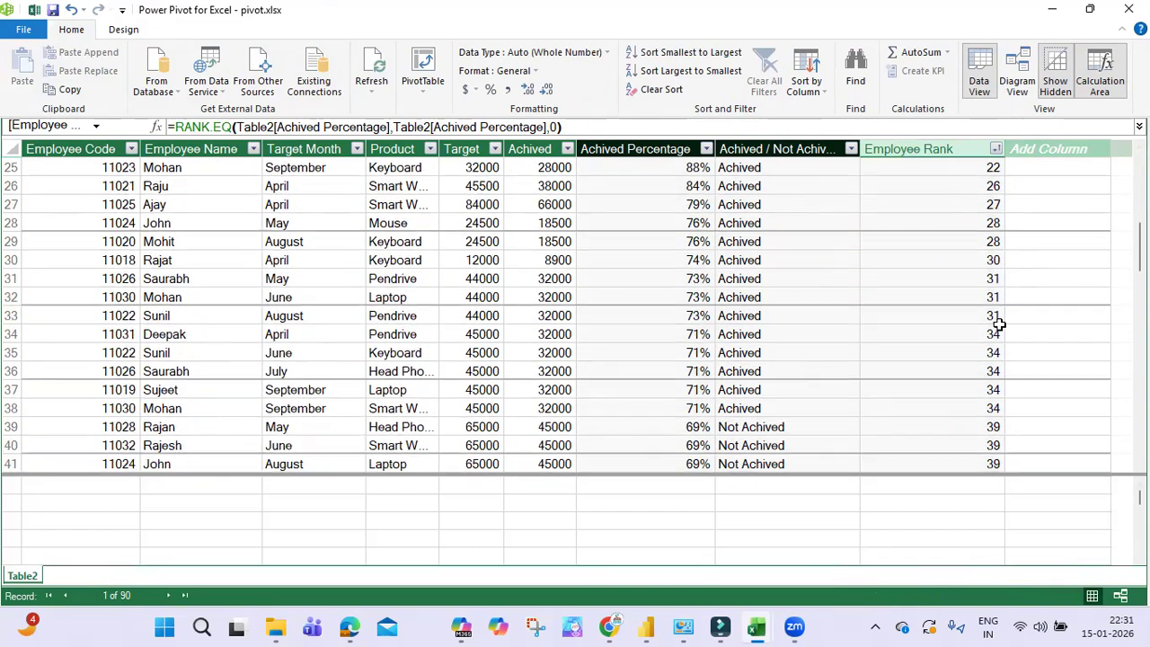
drag(733, 390, 965, 389)
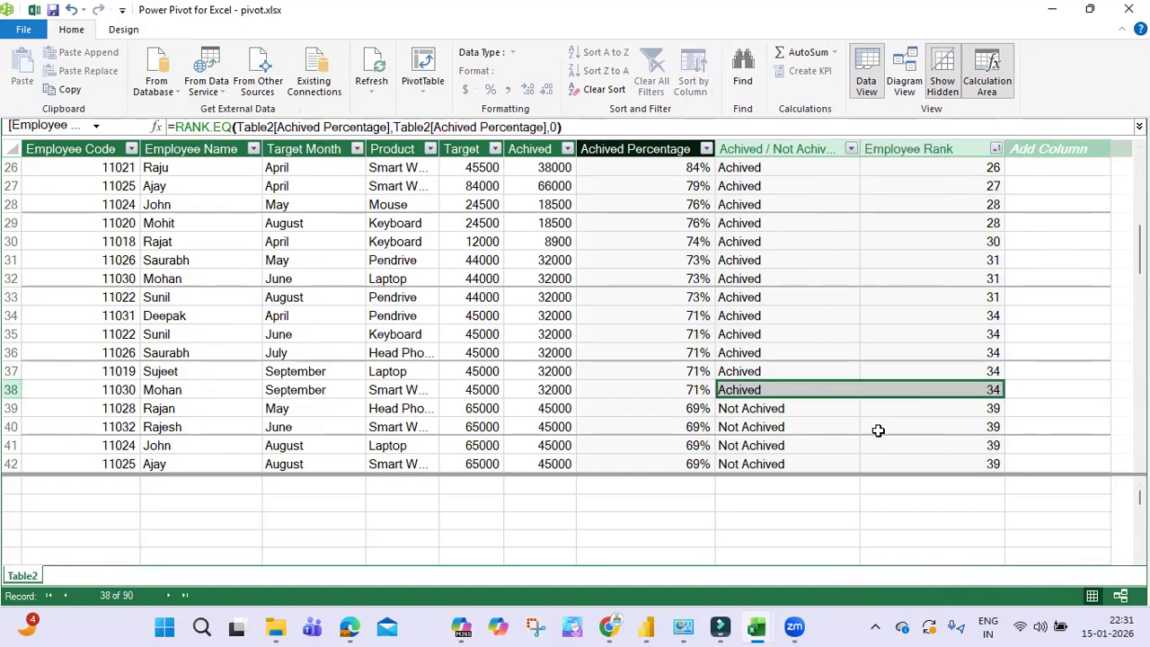
scroll(772, 420, down, 1)
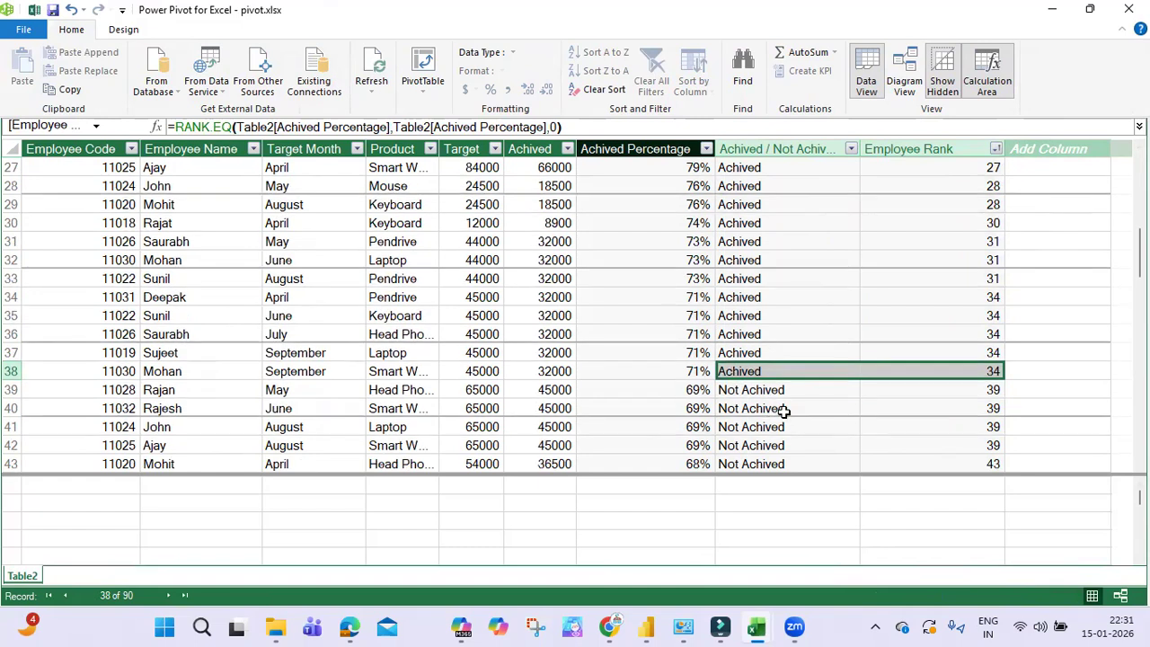
scroll(784, 409, up, 2)
scroll(786, 402, up, 7)
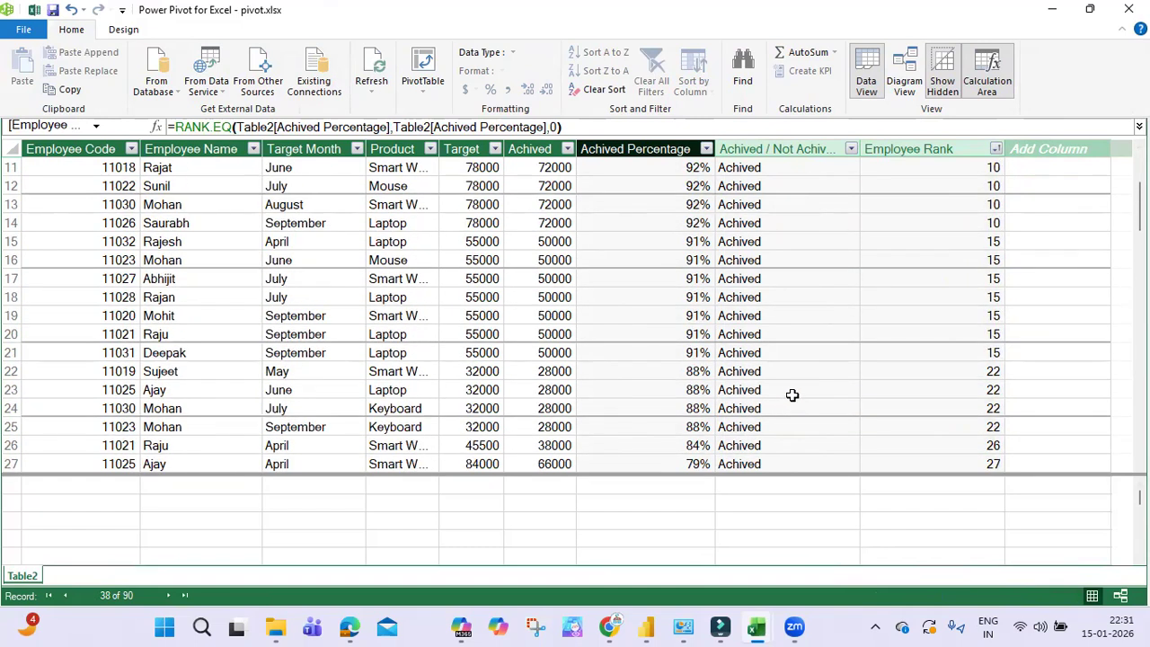
click(926, 167)
click(914, 189)
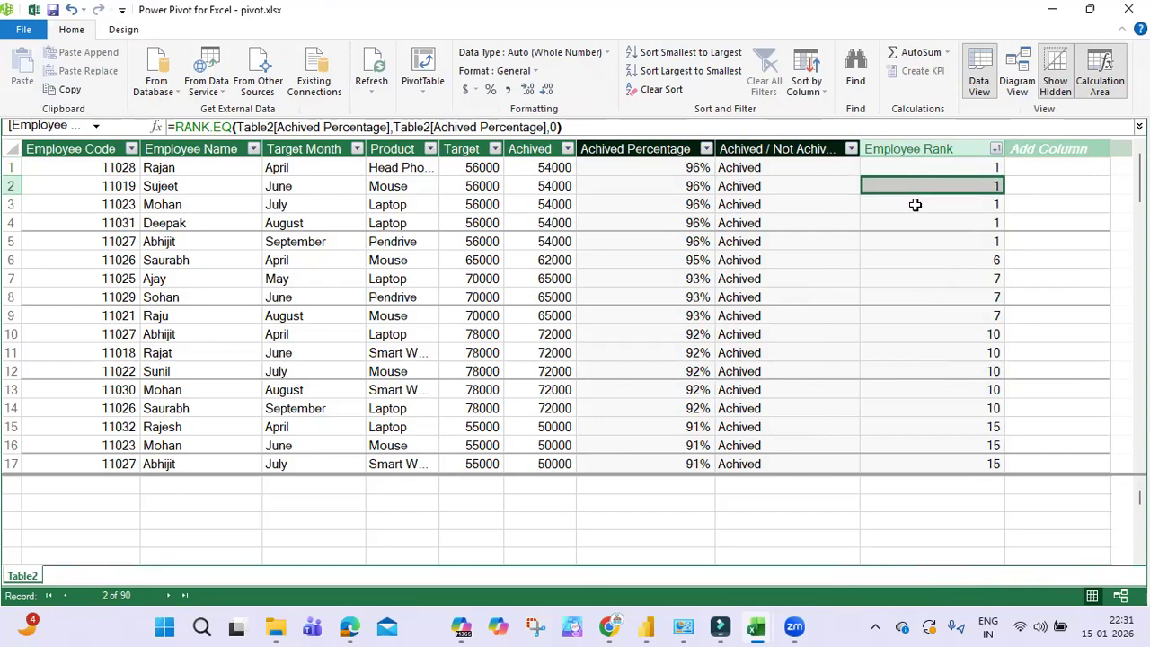
click(926, 170)
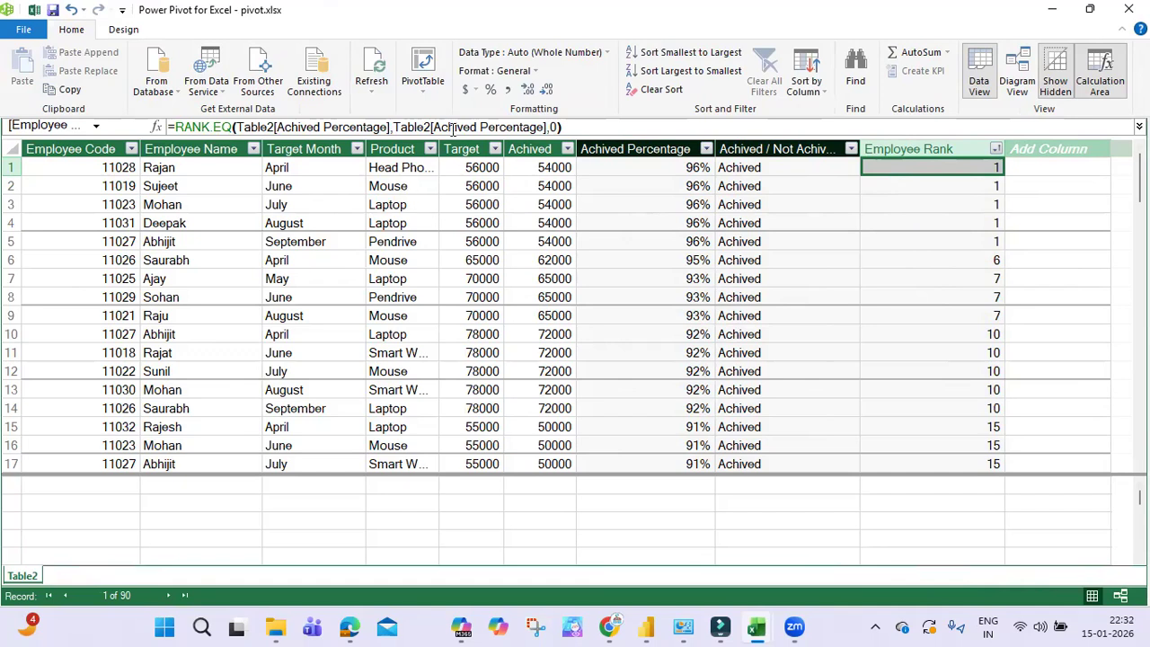
Create a PivotChart from the Power Pivot data model on a new worksheet.
click(423, 81)
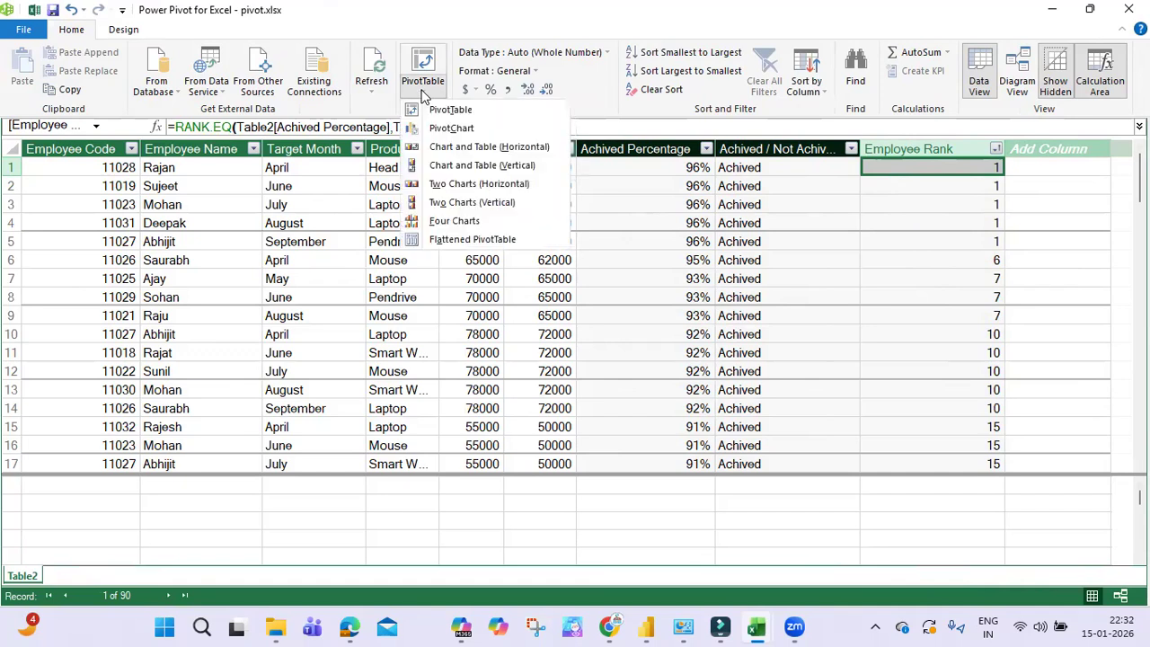
click(457, 131)
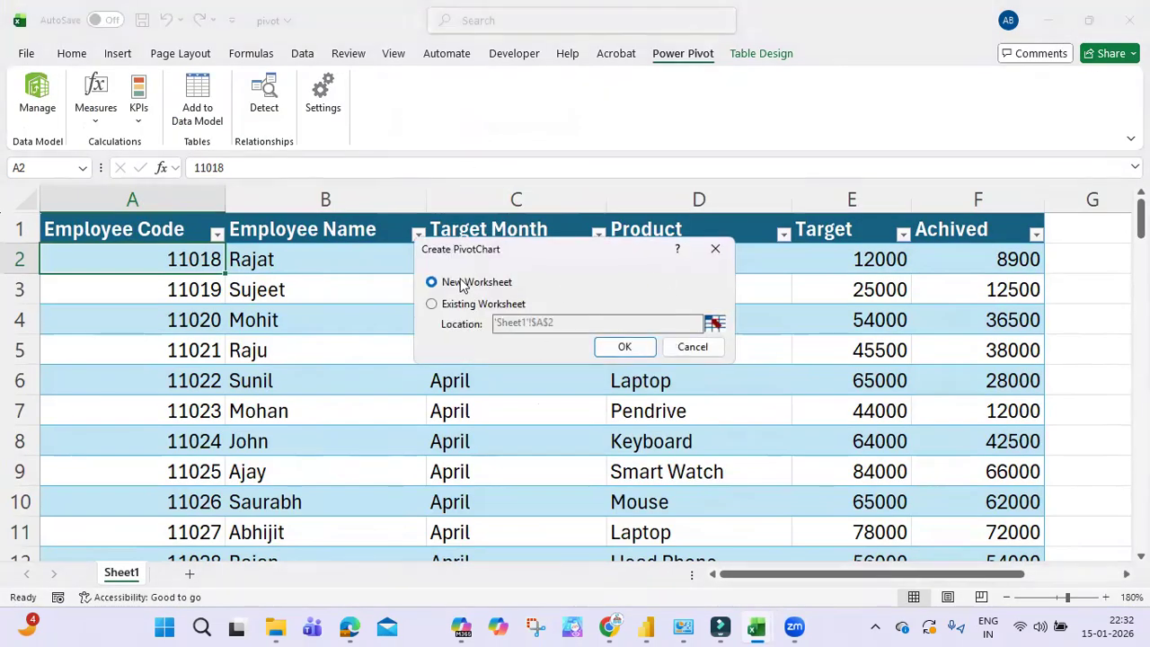
click(625, 347)
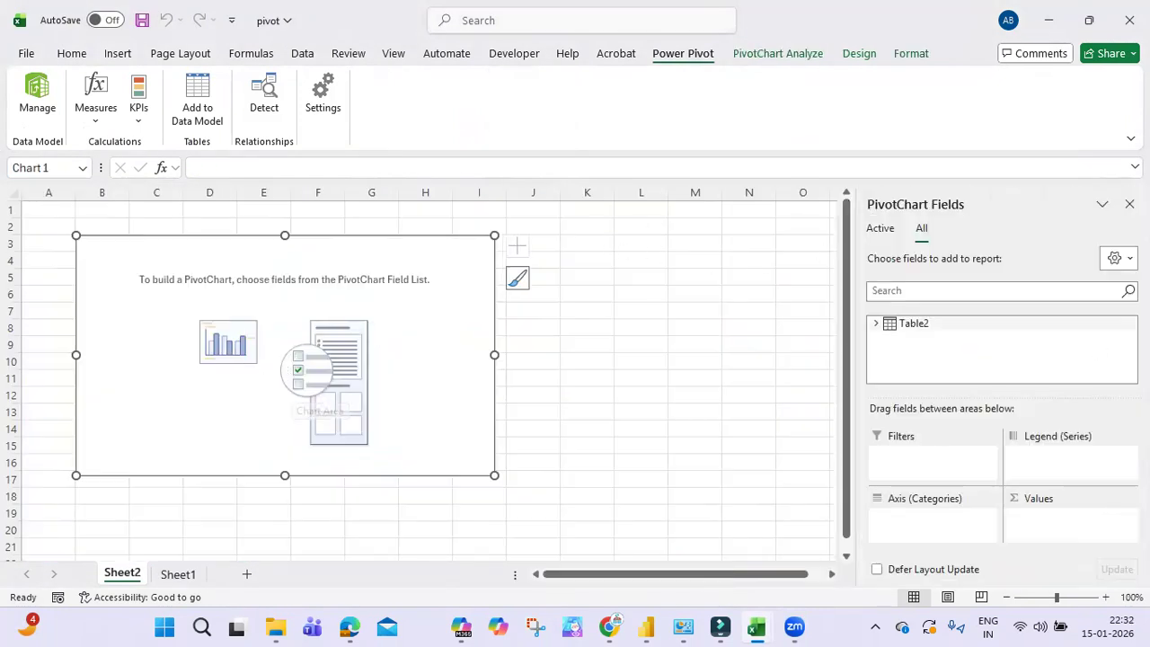
Expand Table2 in the PivotChart field list and add Employee Name as the axis category.
click(875, 323)
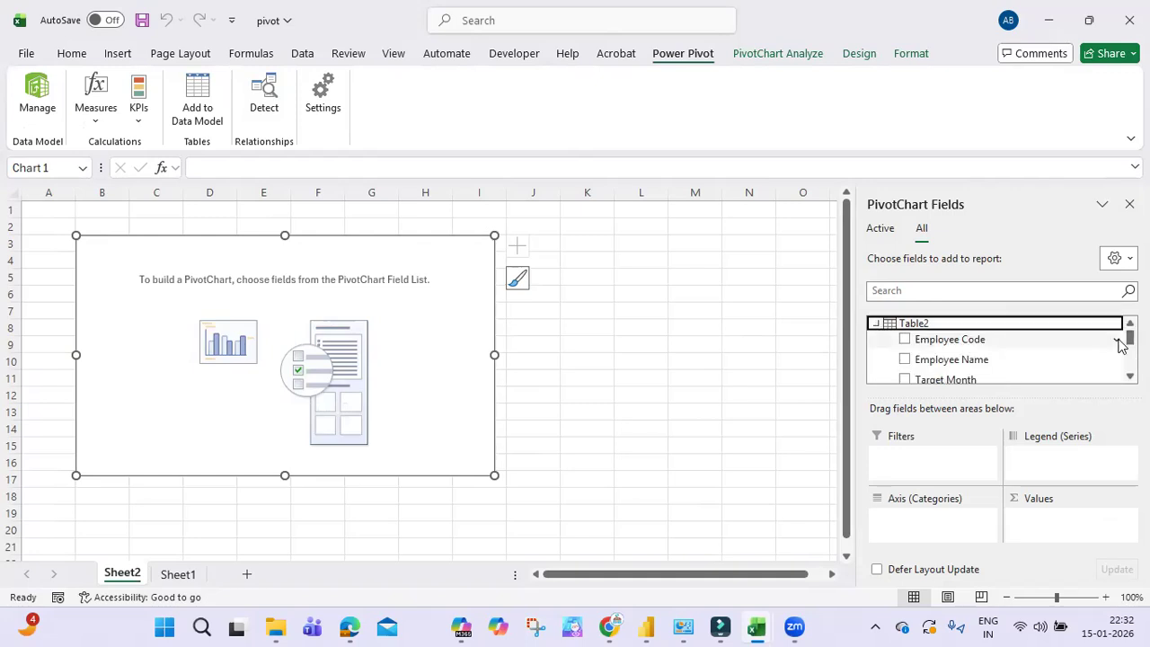
scroll(997, 350, down, 5)
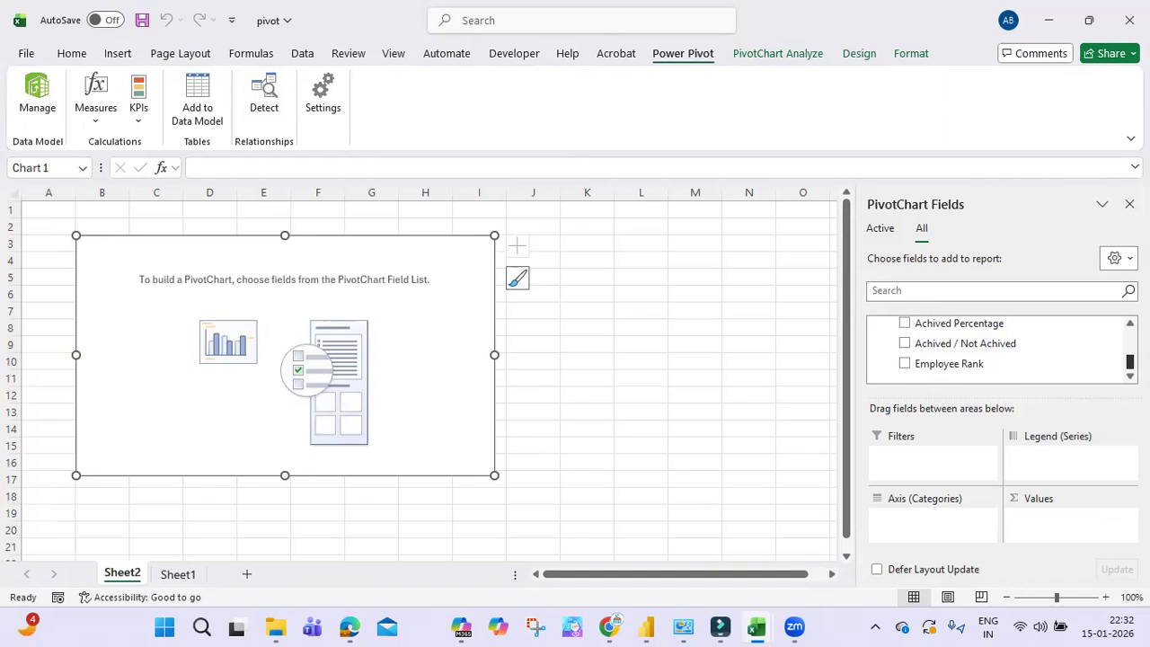
scroll(997, 350, up, 1)
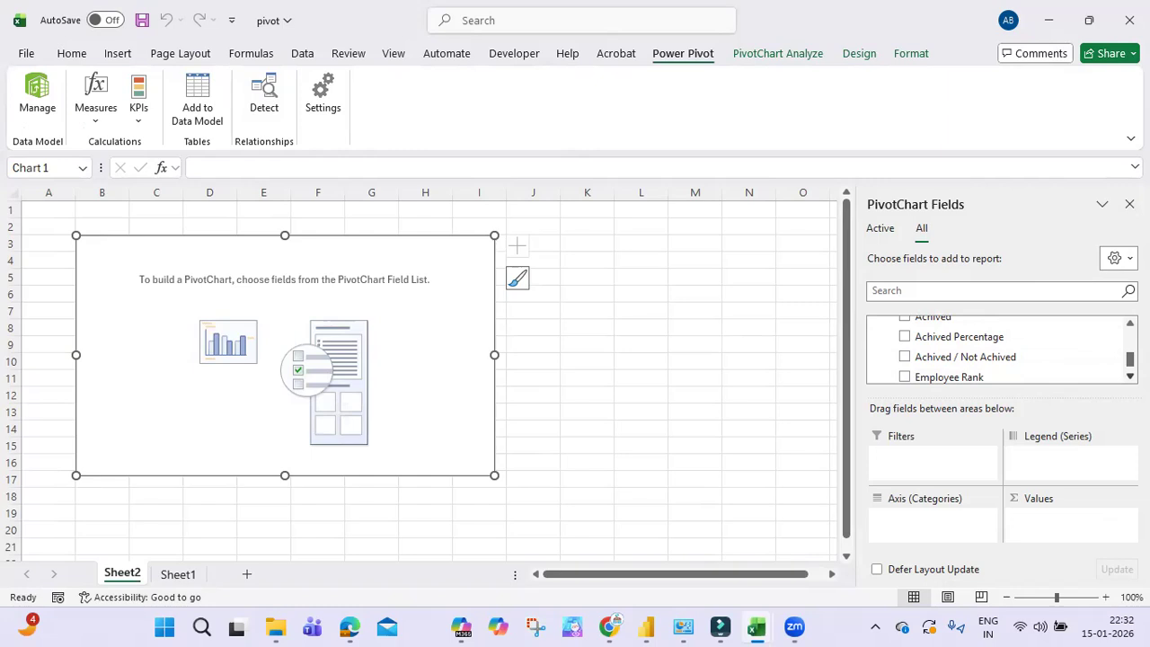
scroll(997, 350, down, 1)
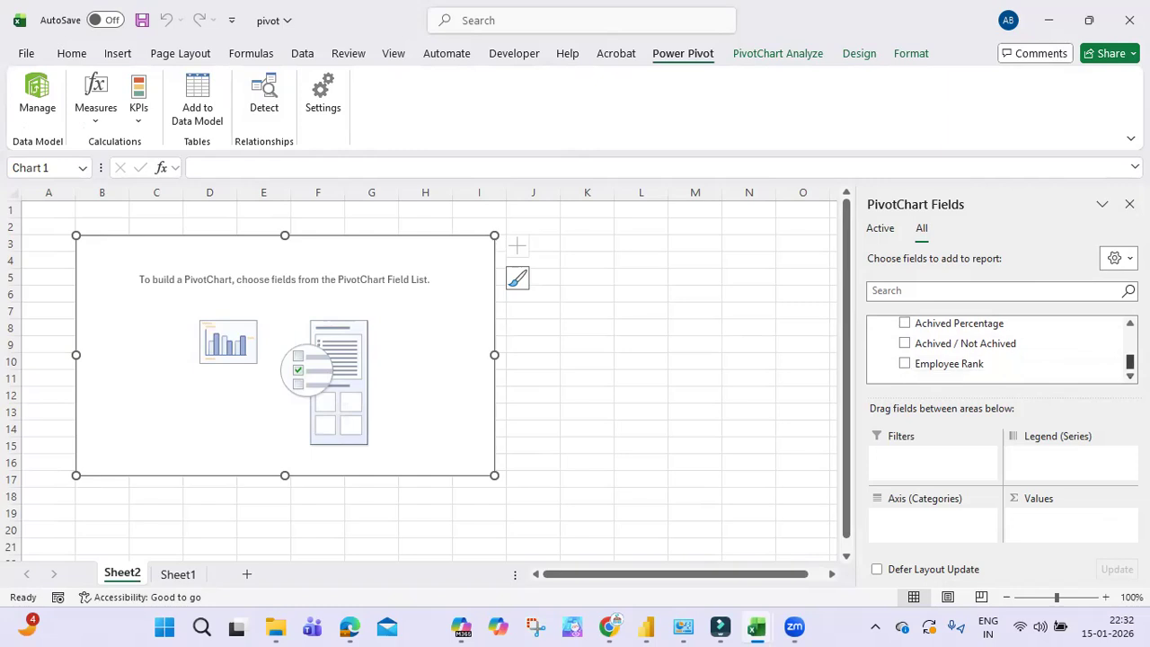
scroll(997, 350, up, 5)
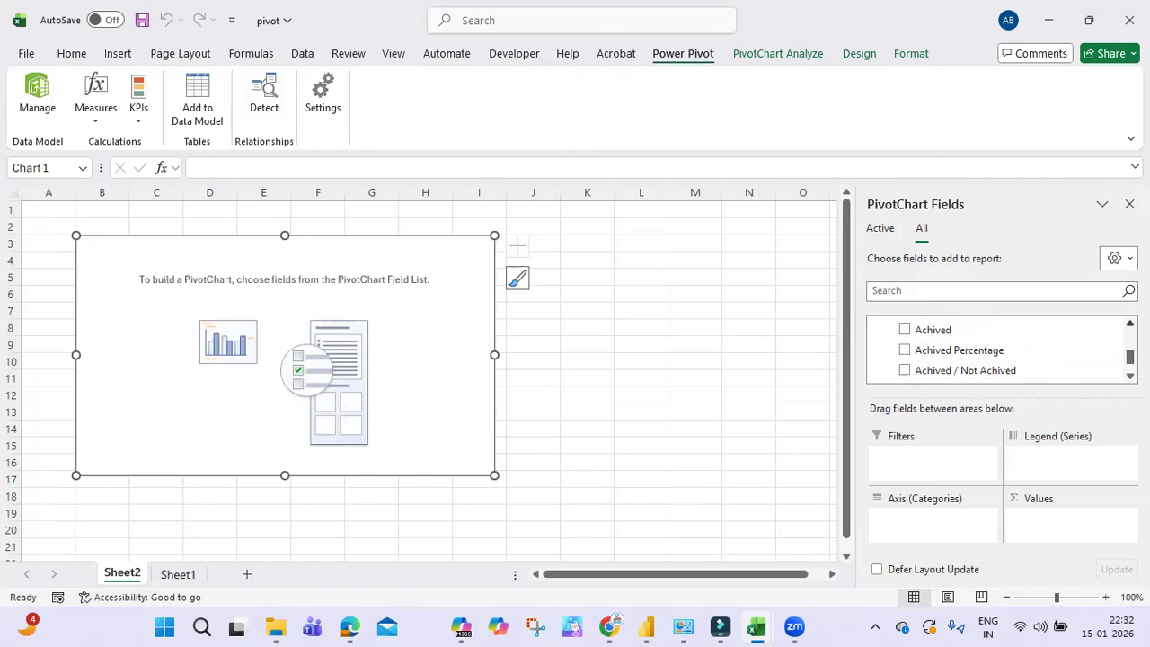
scroll(886, 349, up, 2)
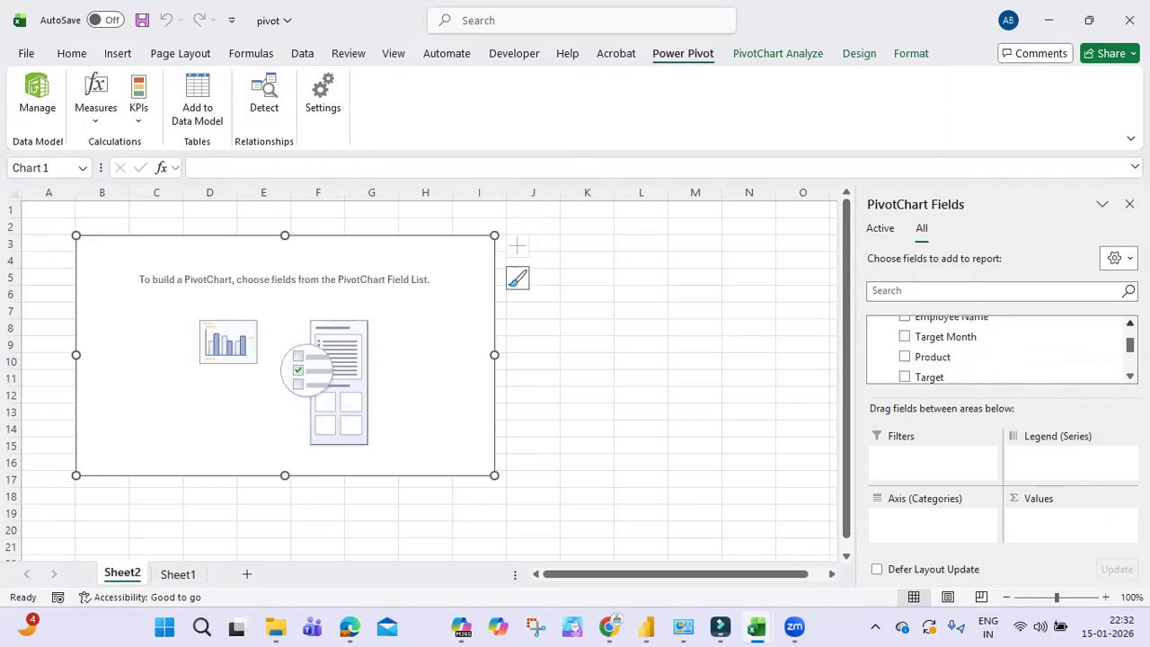
click(905, 329)
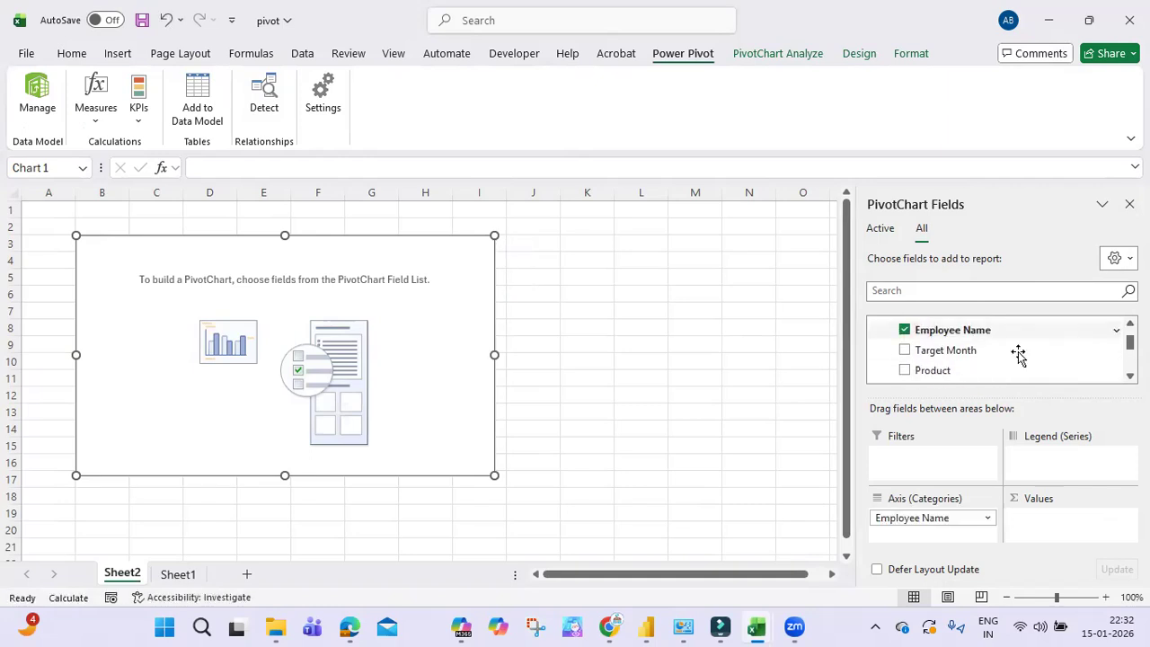
Add the Achived / Not Achived field to the PivotChart and place it as the legend series.
scroll(1029, 368, down, 3)
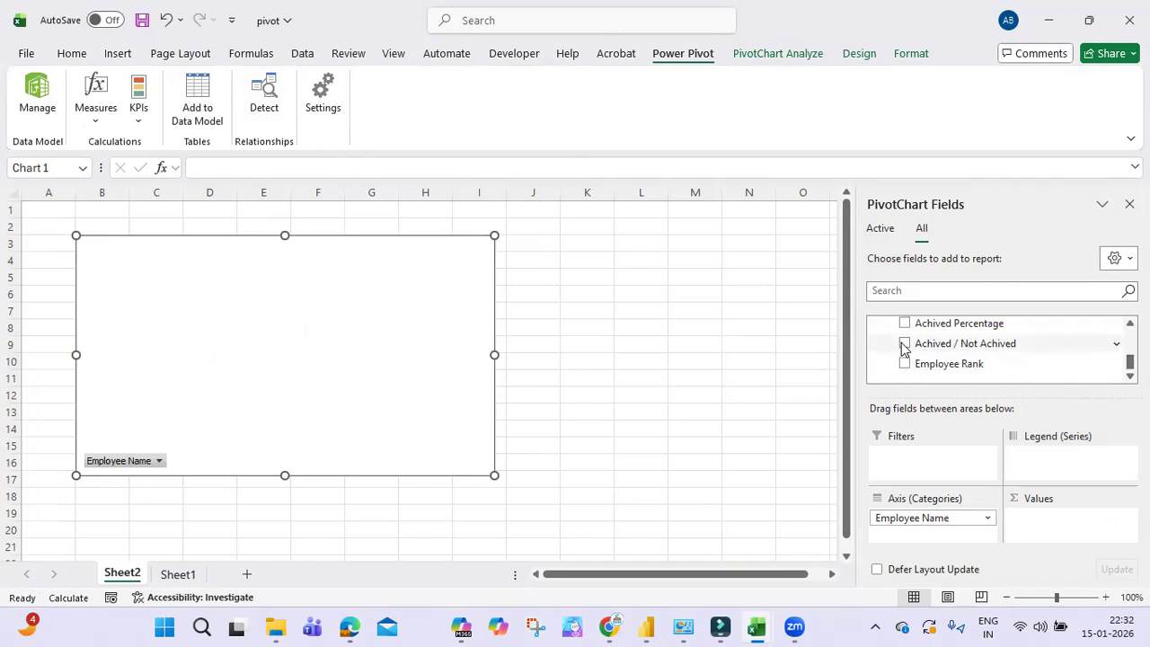
click(904, 345)
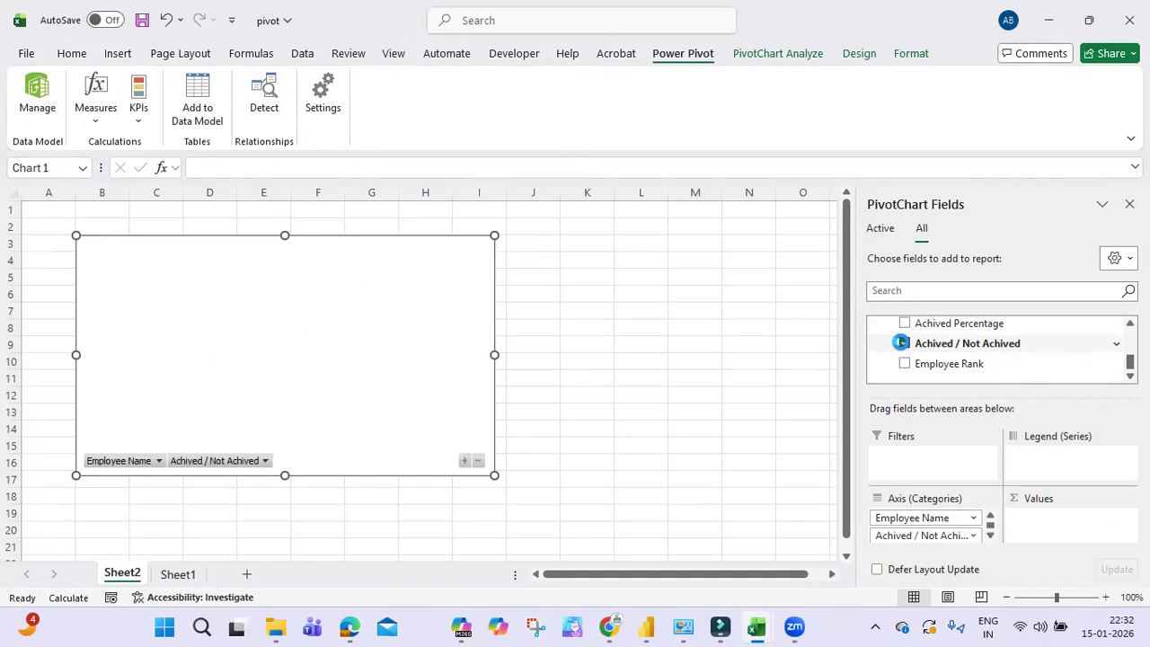
drag(948, 536, 1069, 536)
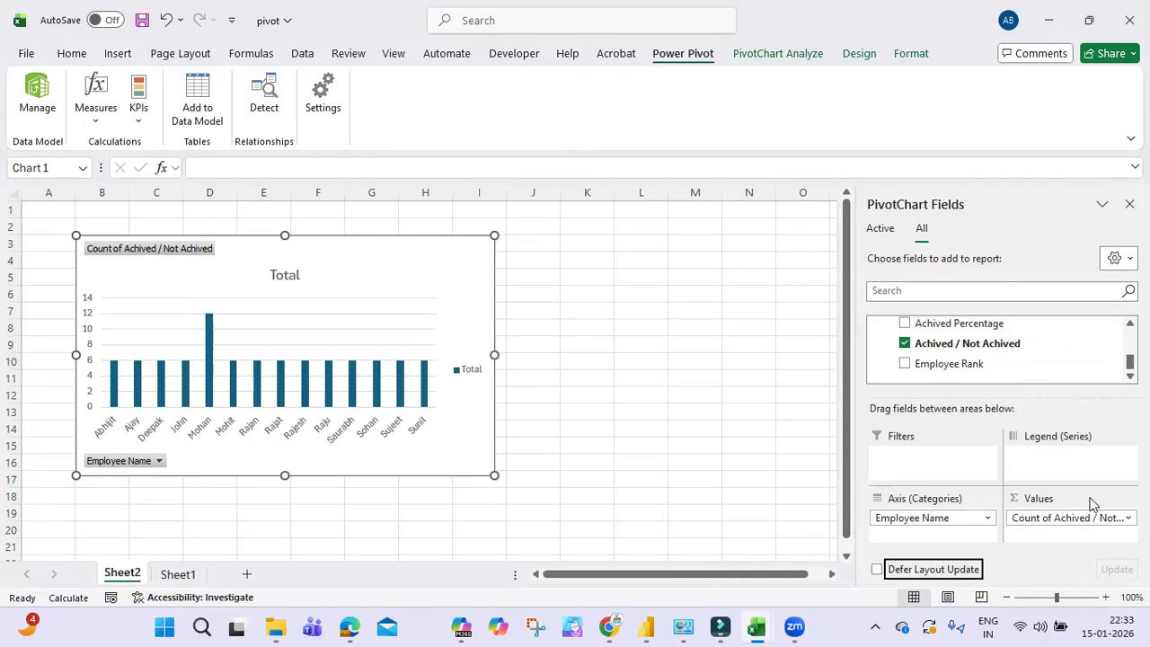
drag(1075, 520, 1081, 466)
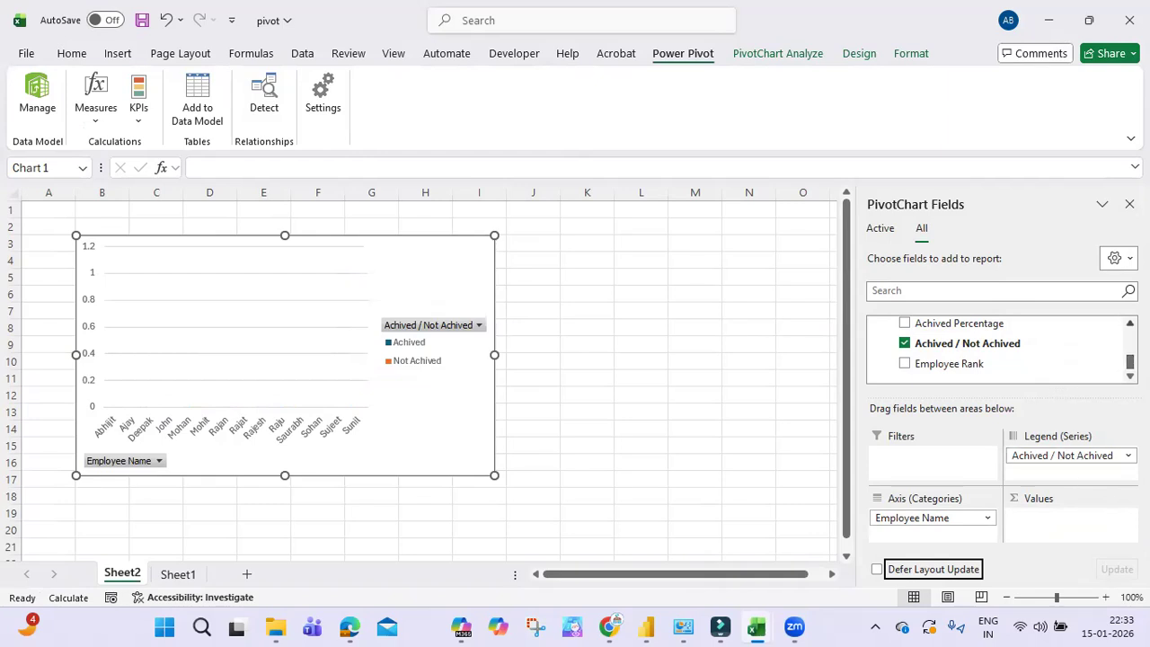
Add Achived Percentage as the chart values and enlarge the PivotChart to extend into column L and down to row 18.
scroll(997, 348, up, 2)
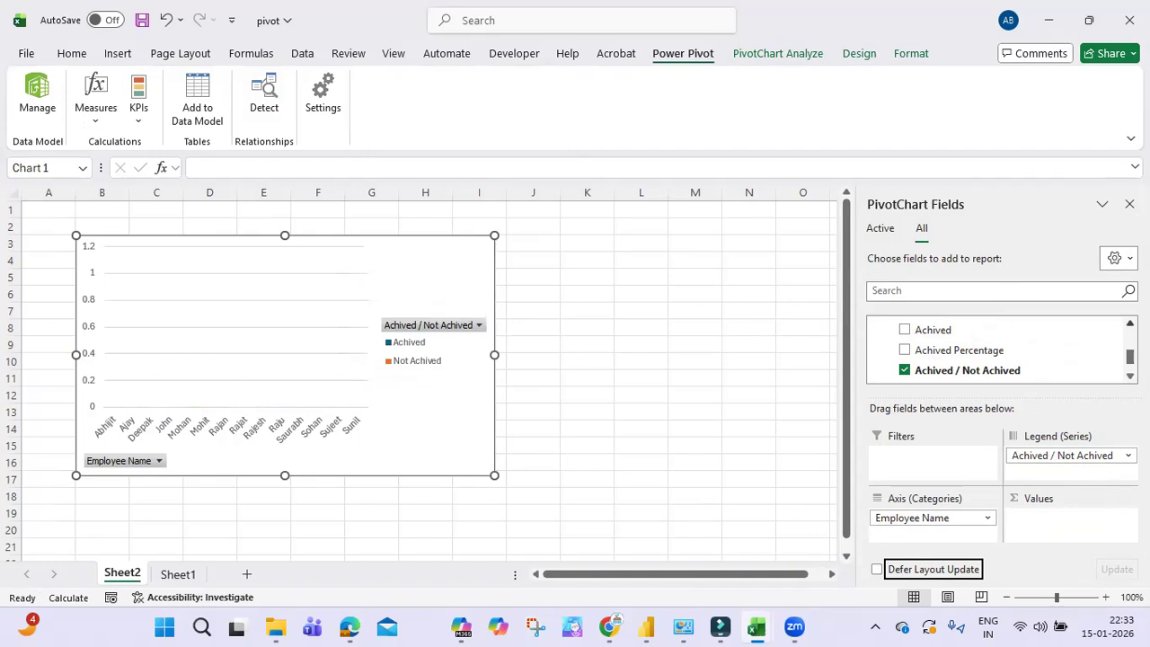
click(904, 350)
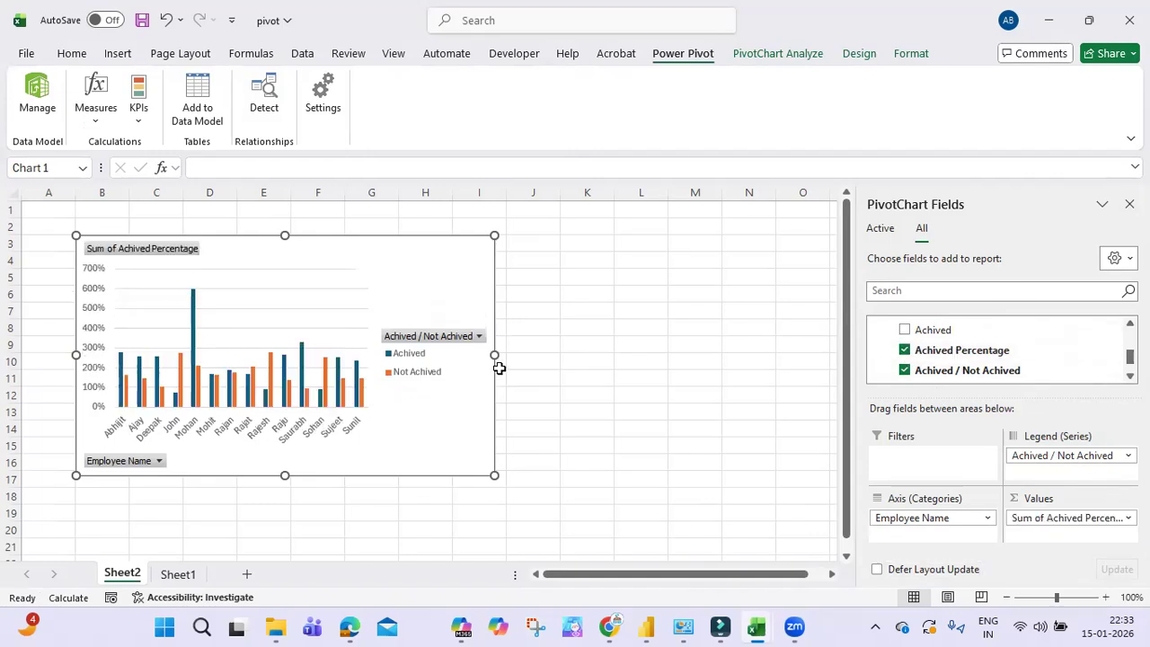
drag(497, 357, 631, 367)
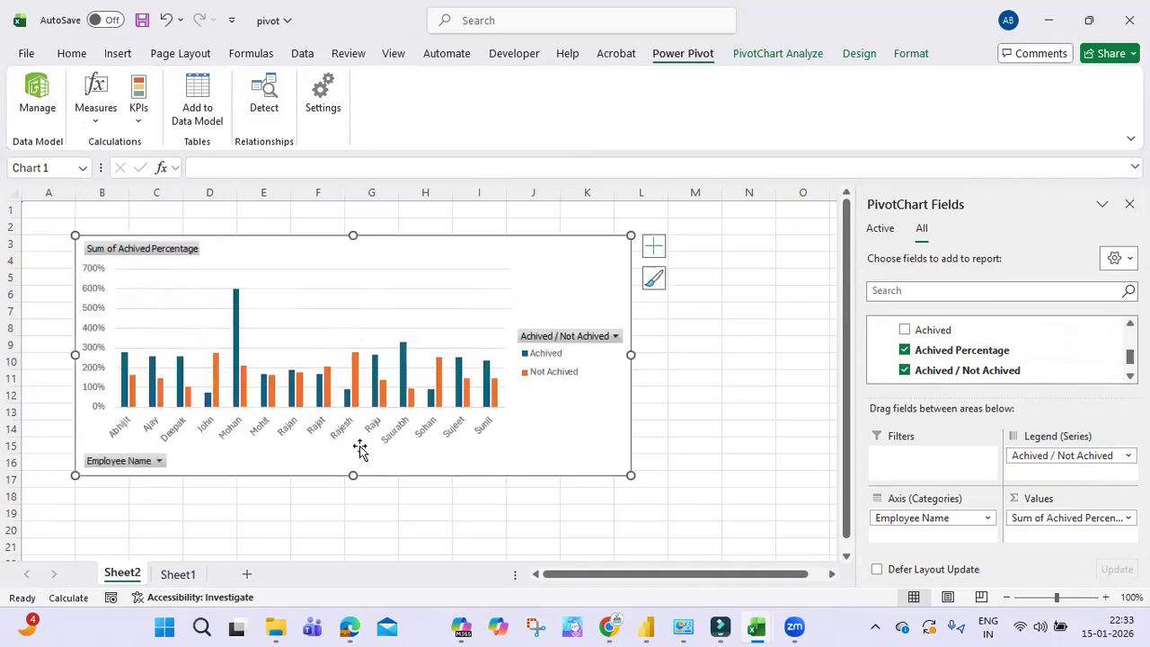
drag(352, 475, 353, 506)
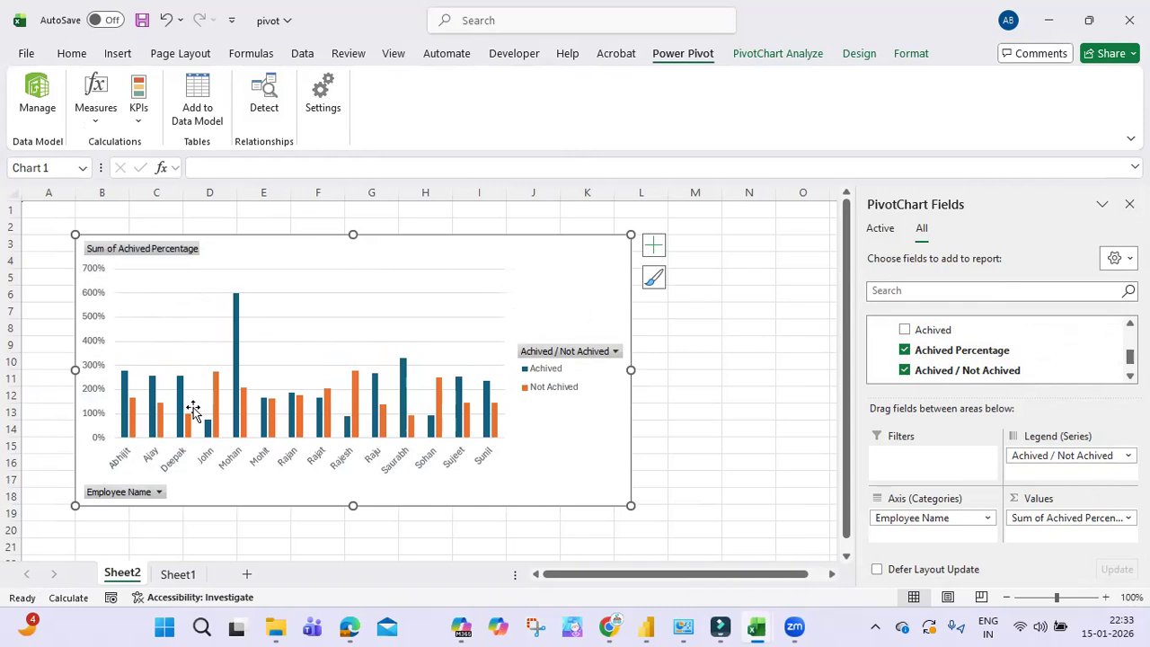
Replace Achived Percentage with the Achived field as the PivotChart's values.
mouse_move(129, 425)
mouse_move(493, 432)
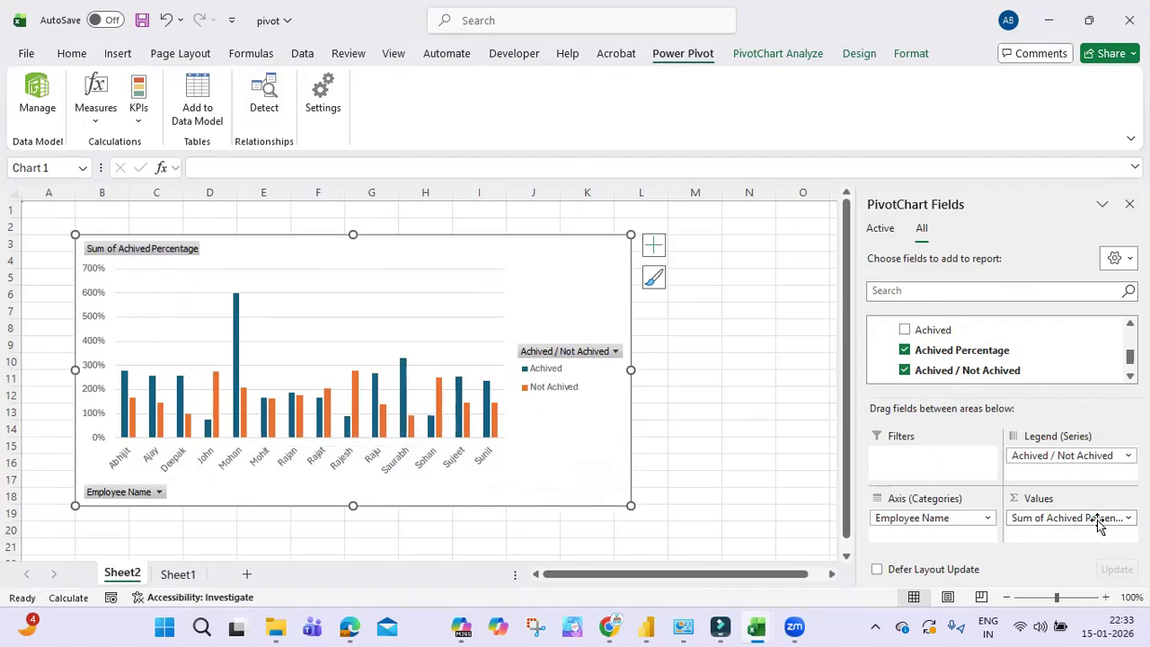
click(905, 349)
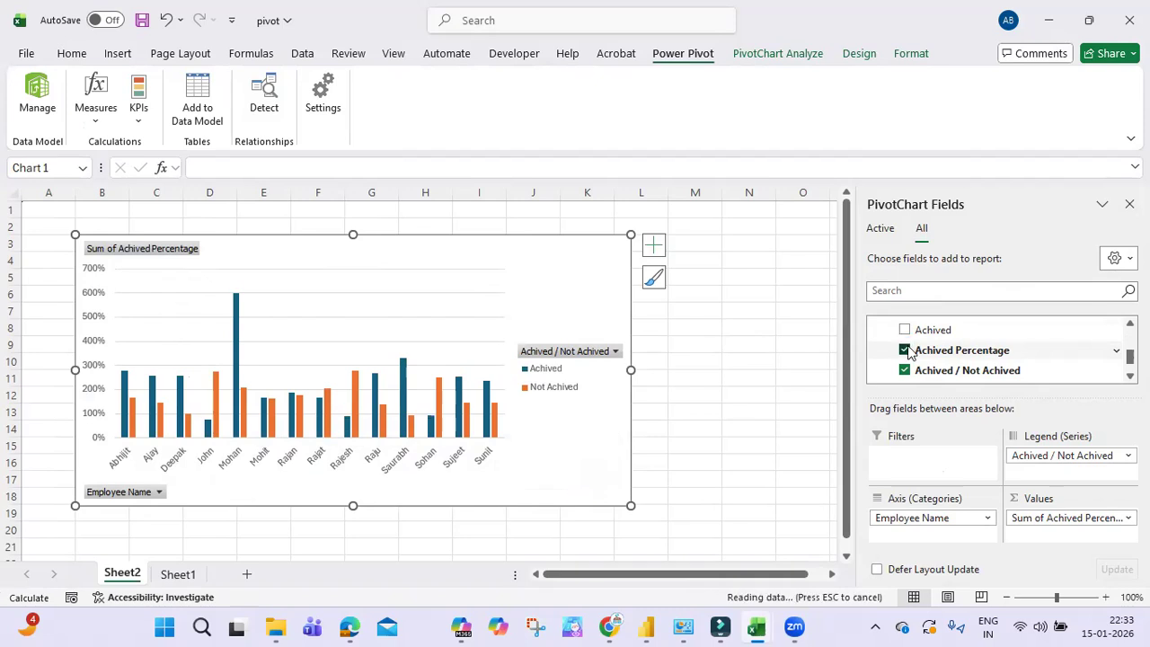
click(904, 330)
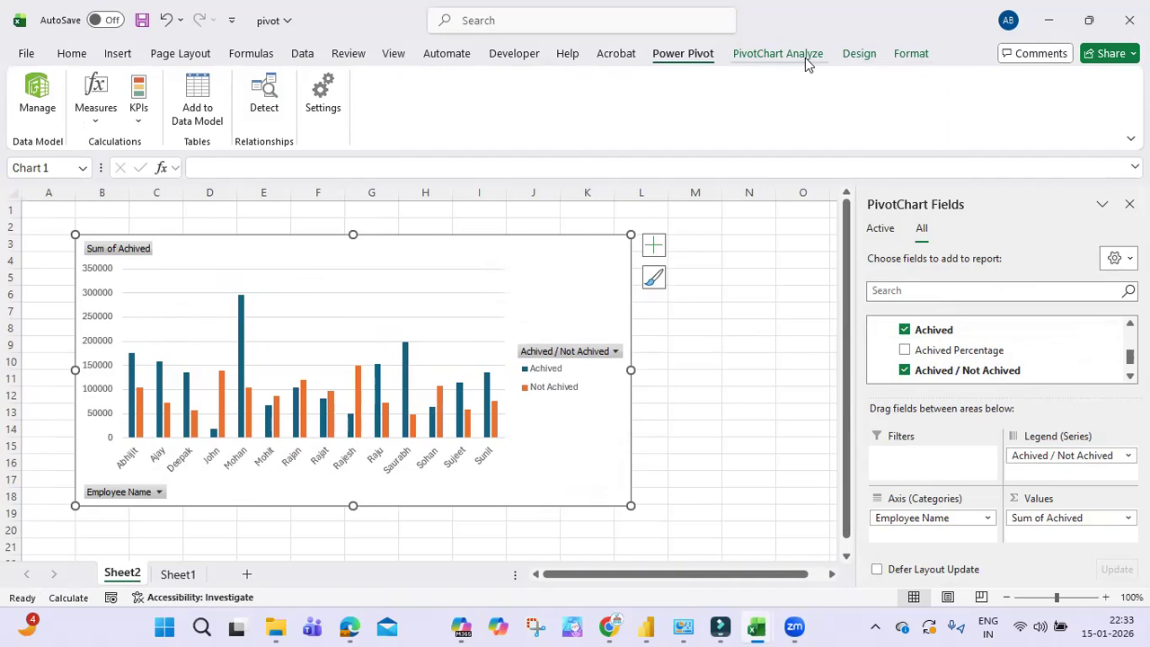
Add Outside End data labels to the PivotChart columns and widen the chart to extend into column N.
click(777, 54)
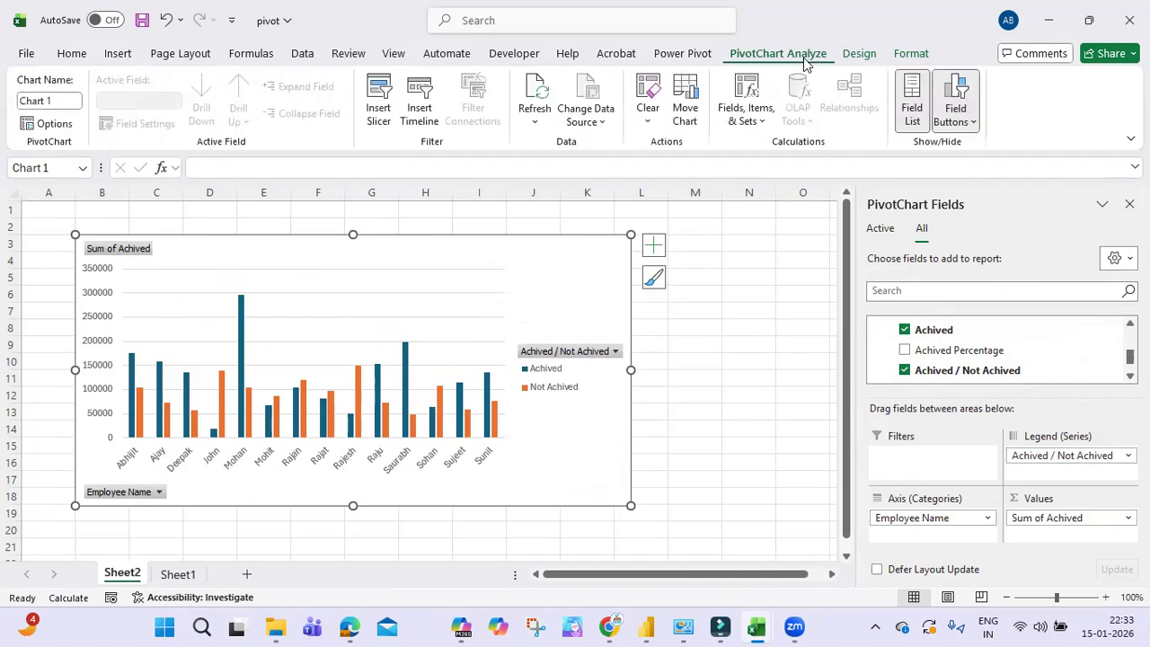
click(857, 54)
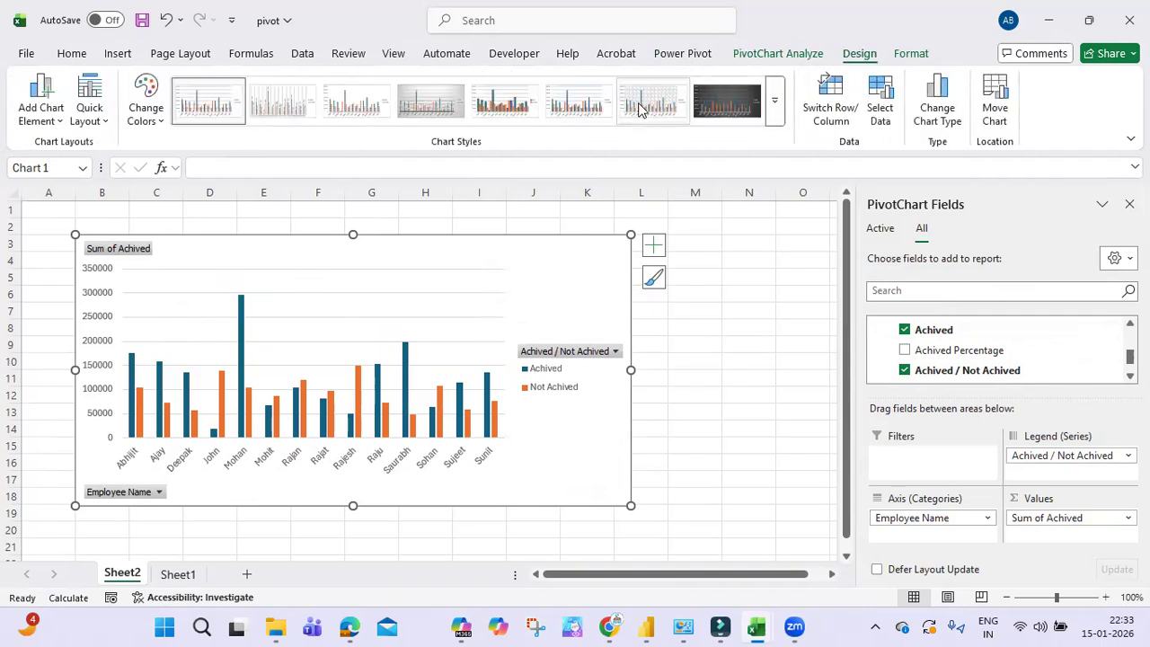
click(773, 109)
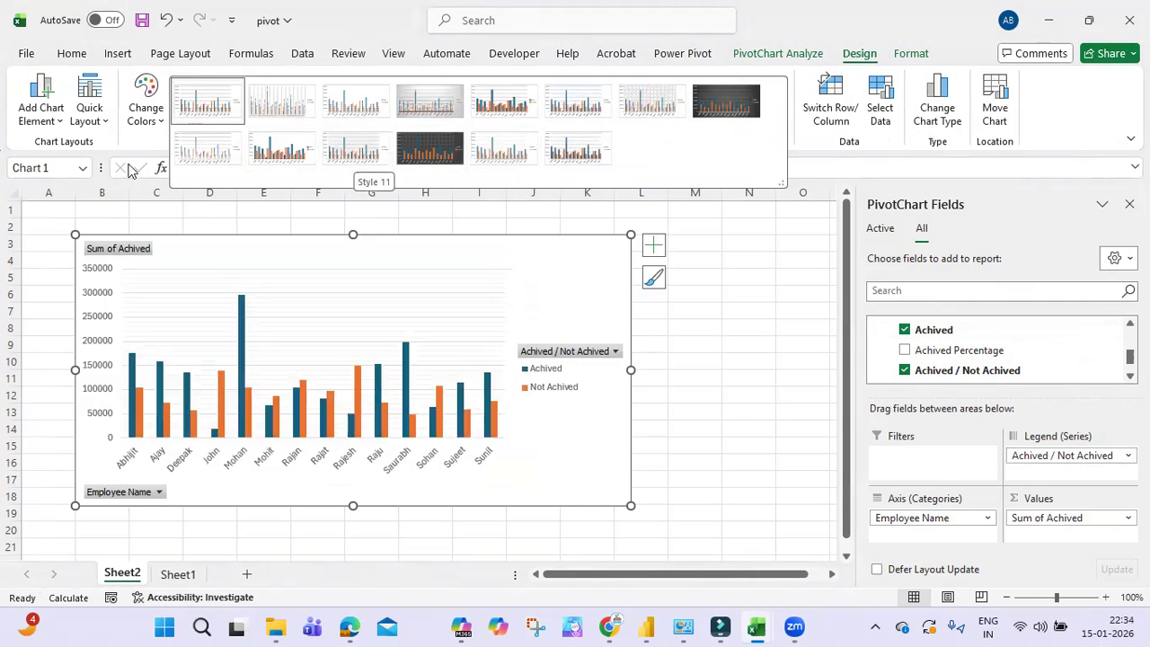
click(59, 126)
click(57, 121)
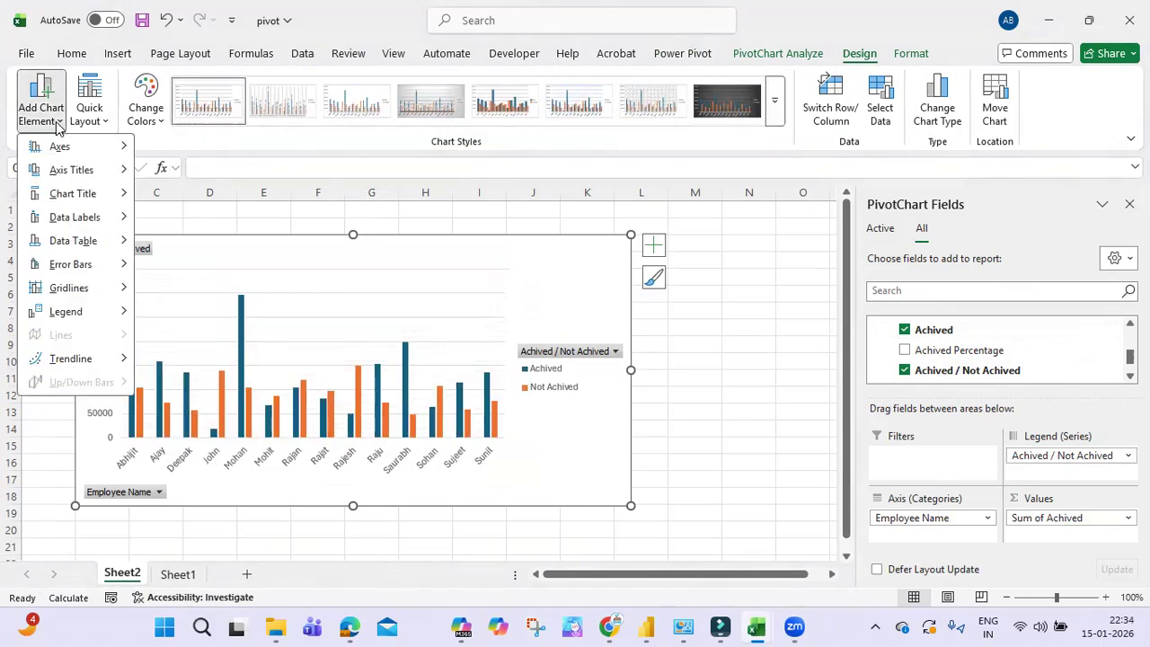
mouse_move(95, 217)
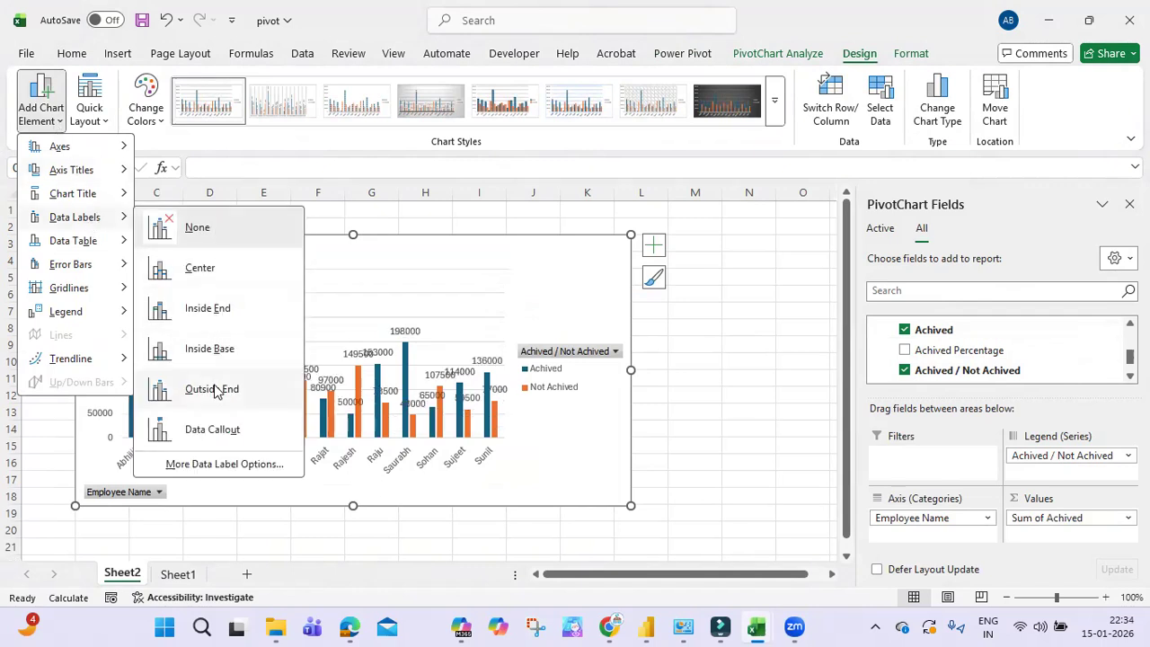
click(214, 391)
drag(633, 371, 748, 371)
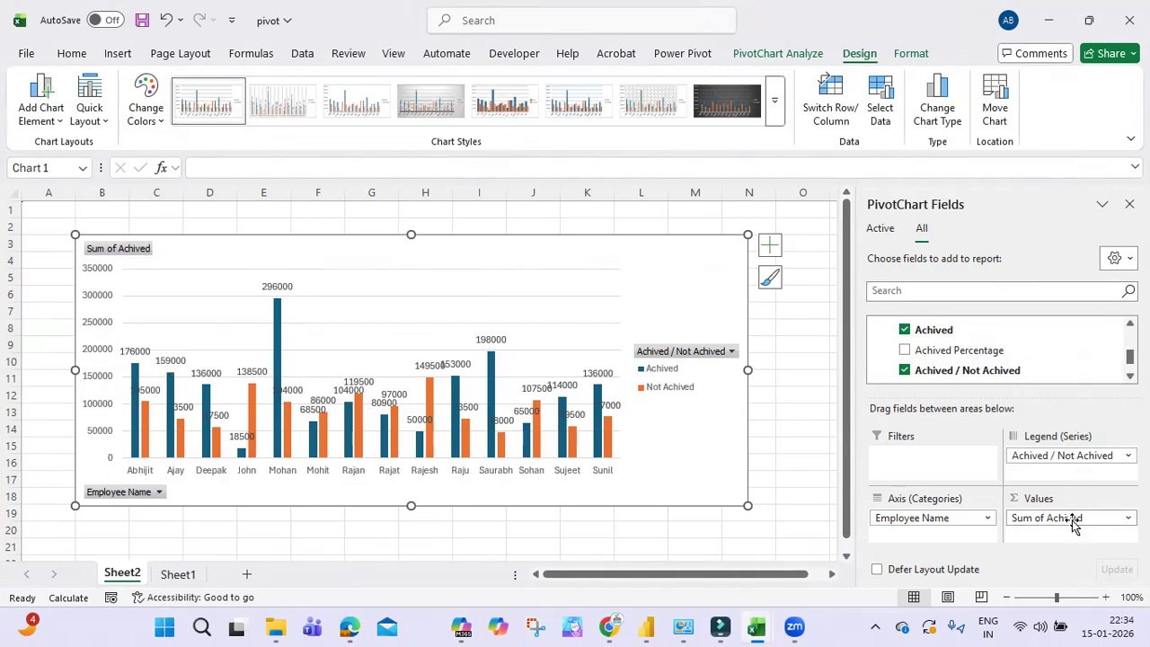
Replace the Achived field with Achived Percentage as the PivotChart's values.
click(905, 331)
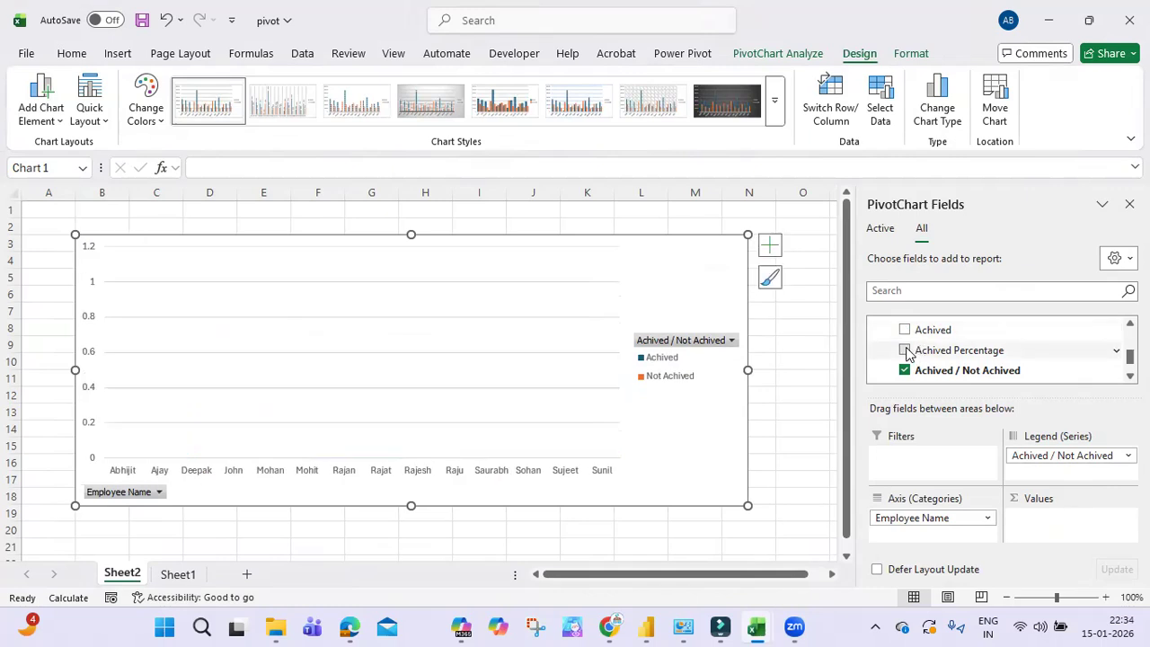
click(905, 351)
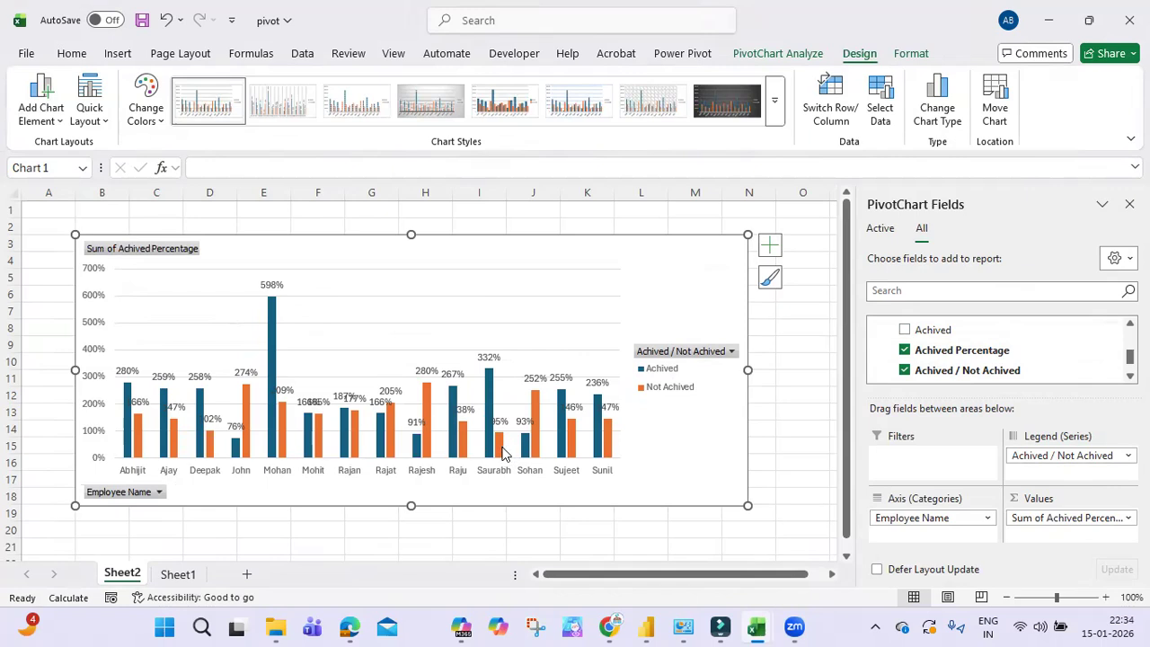
mouse_move(503, 453)
scroll(418, 334, down, 2)
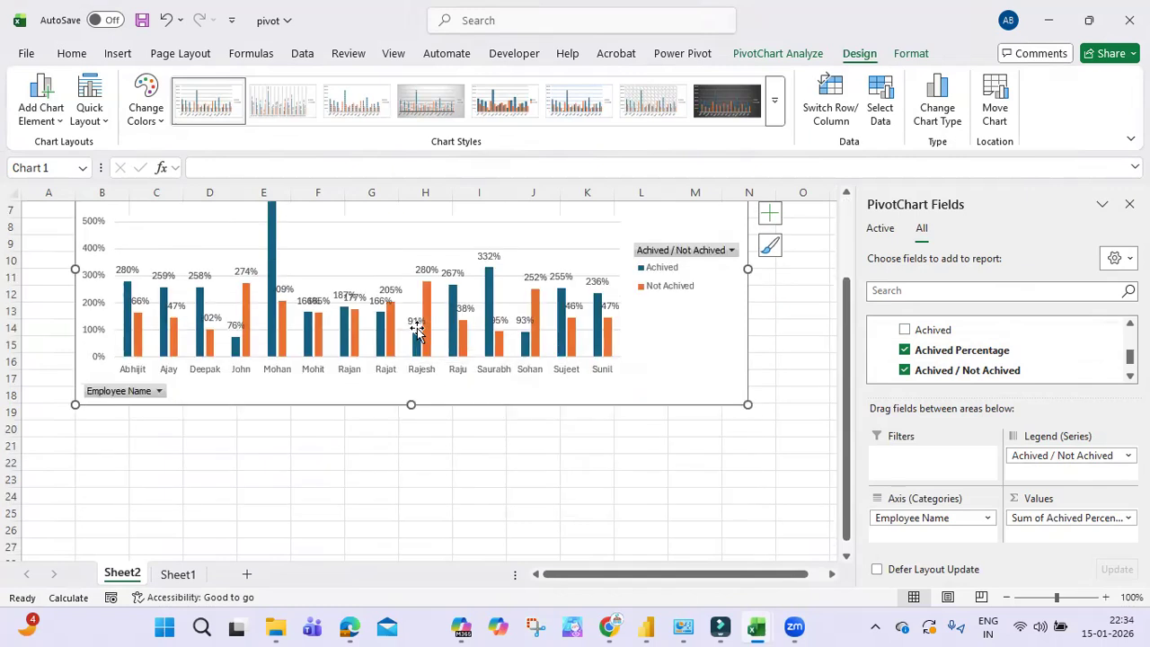
scroll(418, 334, up, 2)
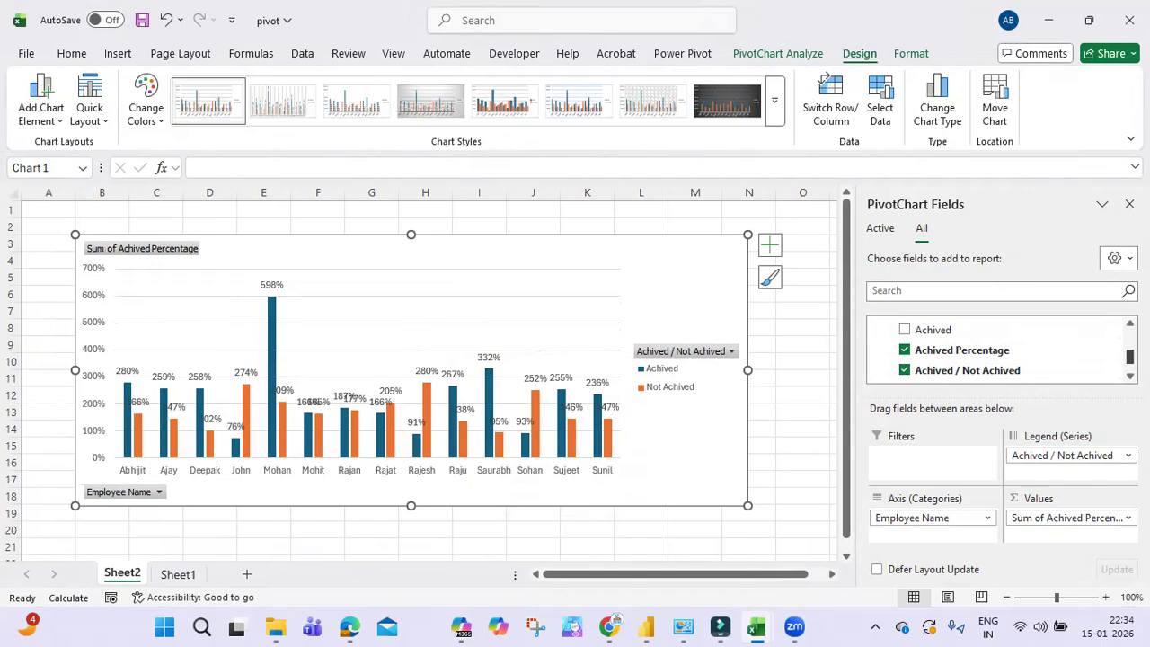
Replace Employee Name with Product as the PivotChart's axis category and inspect the Head Phone columns.
scroll(997, 350, up, 4)
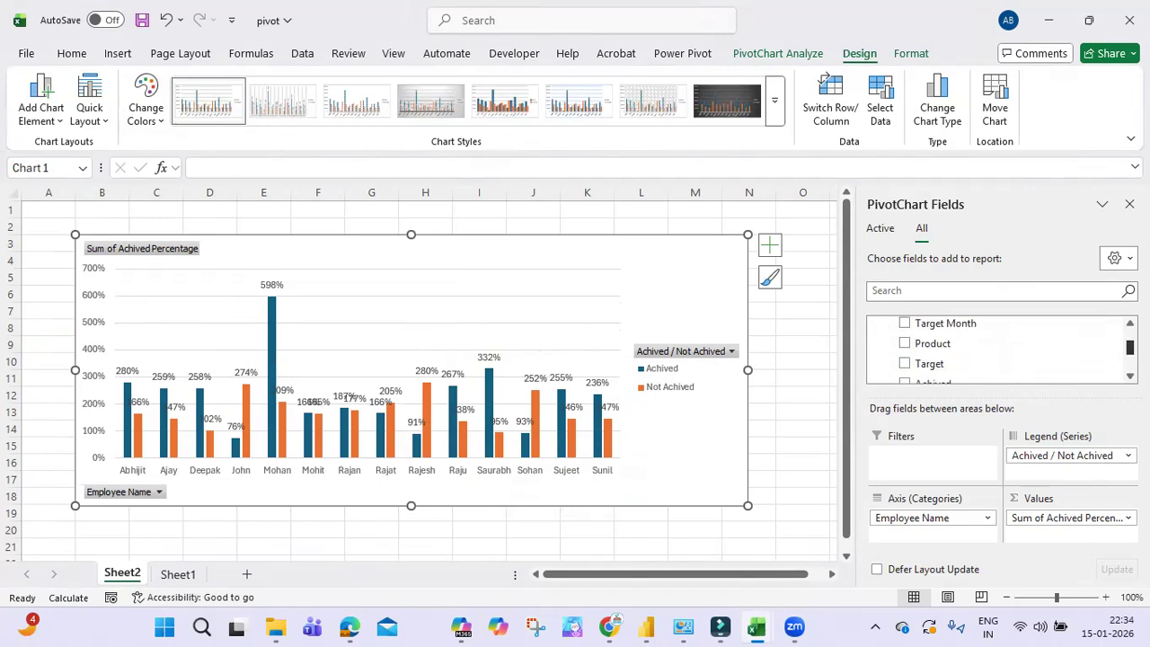
scroll(997, 350, down, 4)
scroll(997, 350, up, 2)
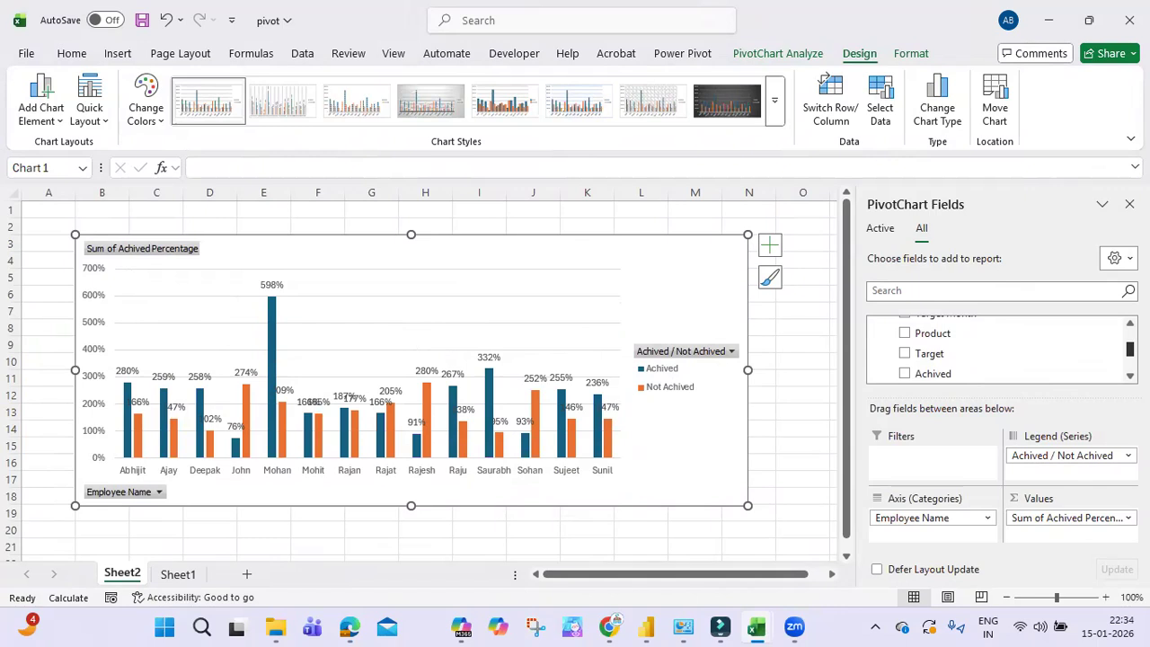
scroll(997, 350, up, 1)
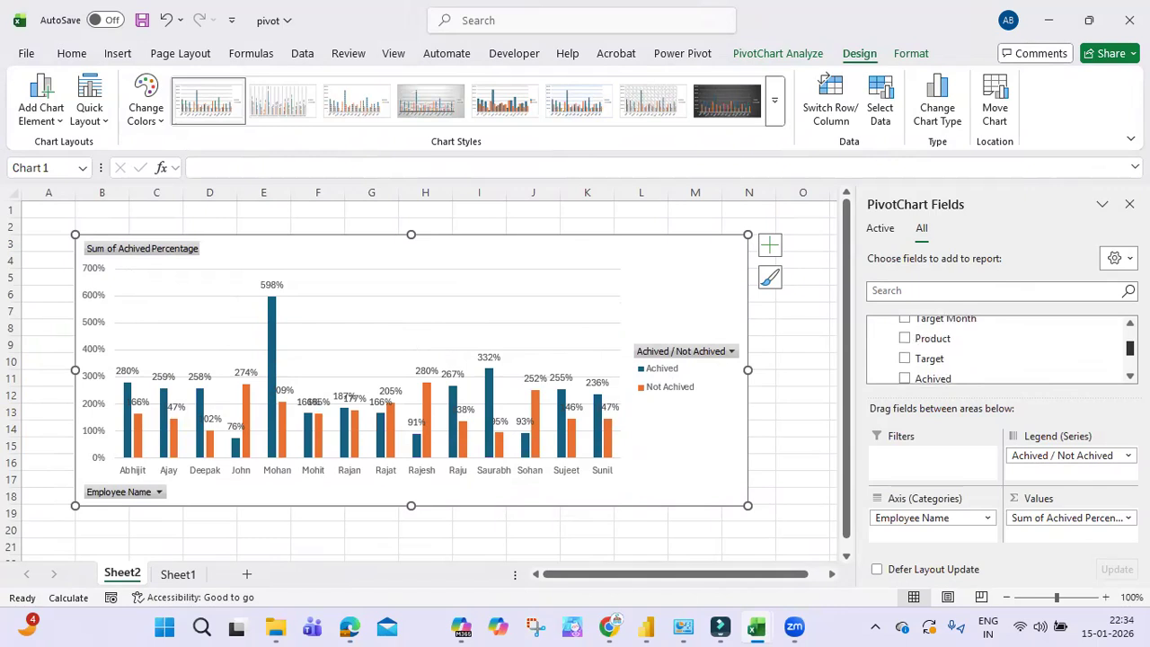
scroll(997, 351, up, 1)
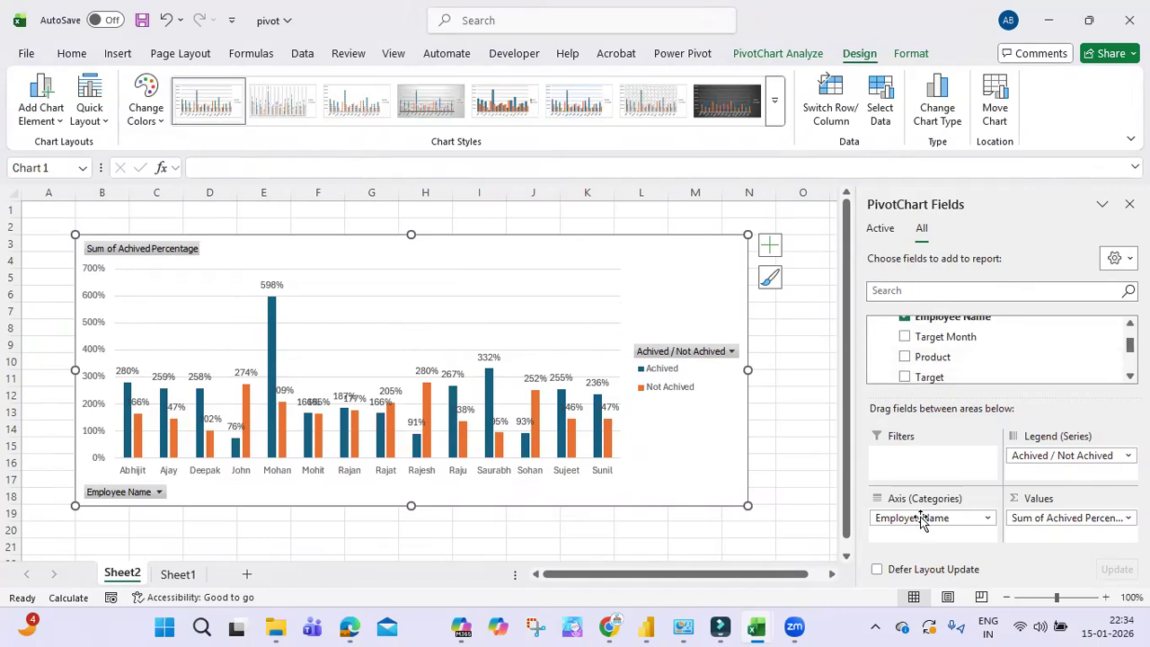
click(905, 357)
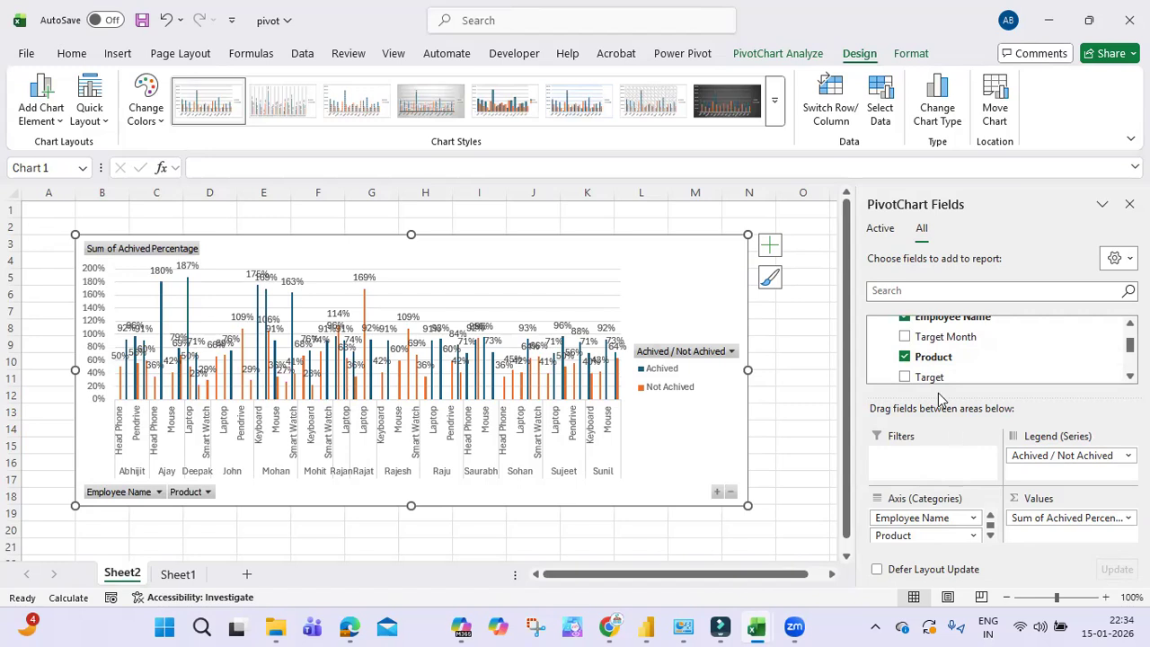
scroll(1006, 357, up, 1)
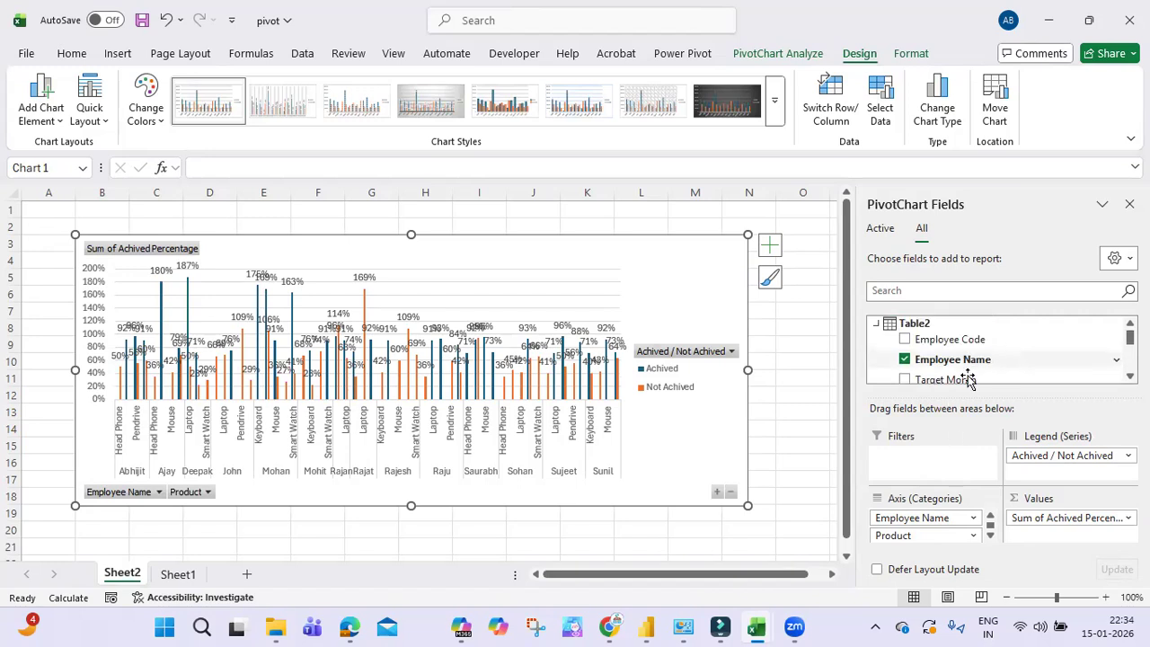
click(904, 361)
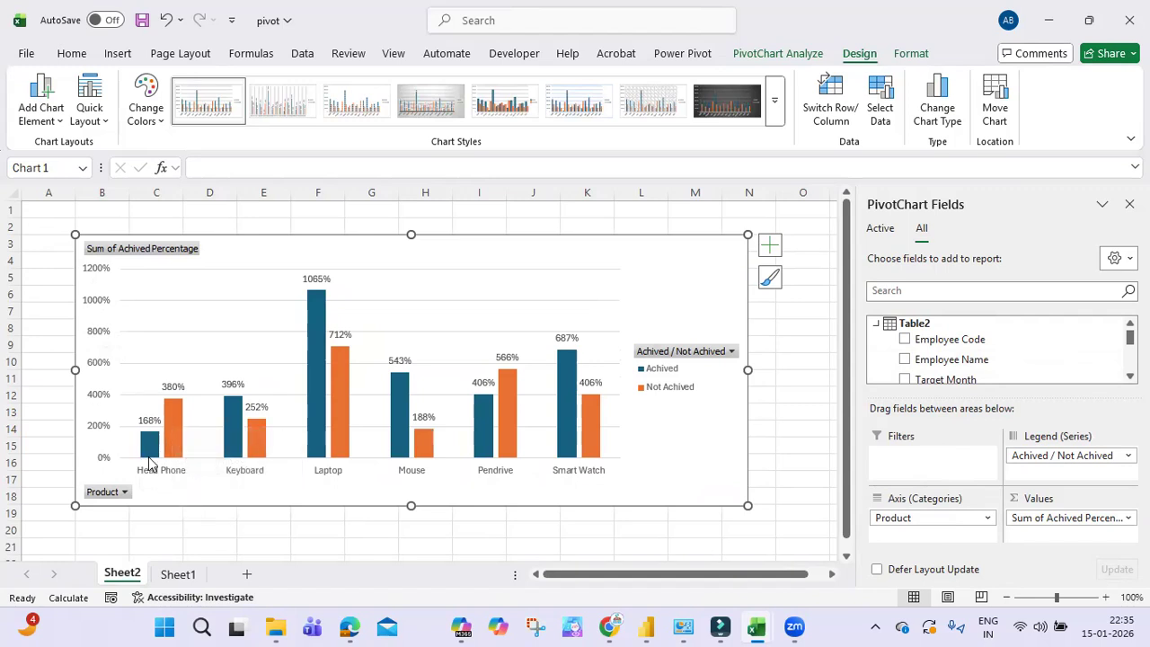
mouse_move(149, 452)
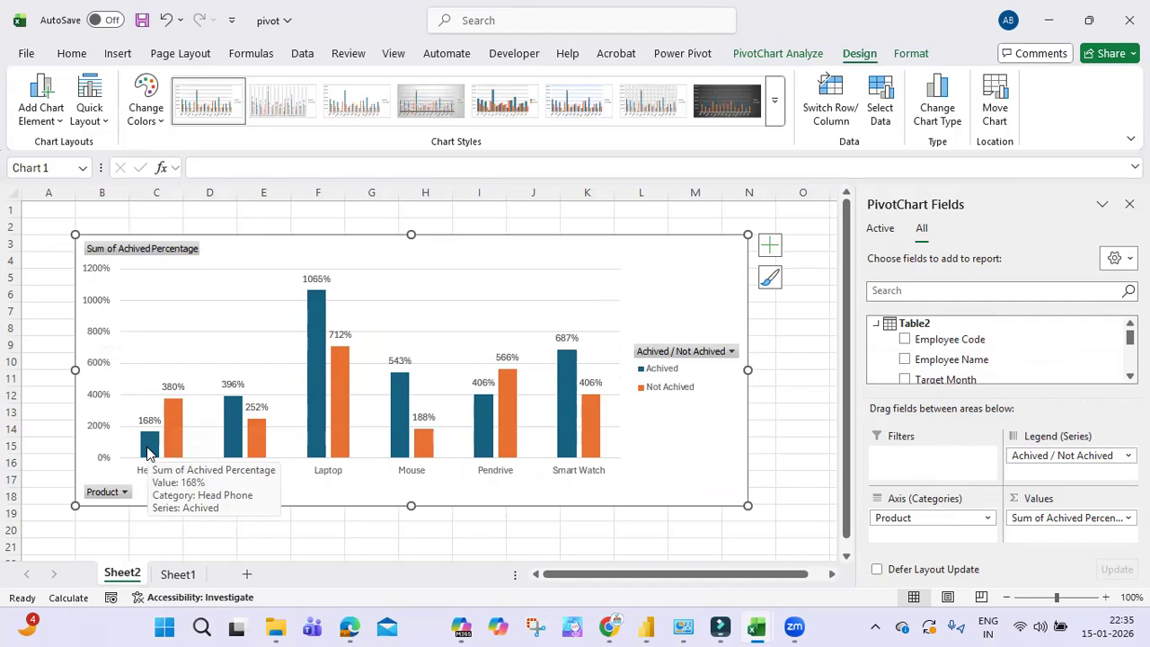
mouse_move(181, 437)
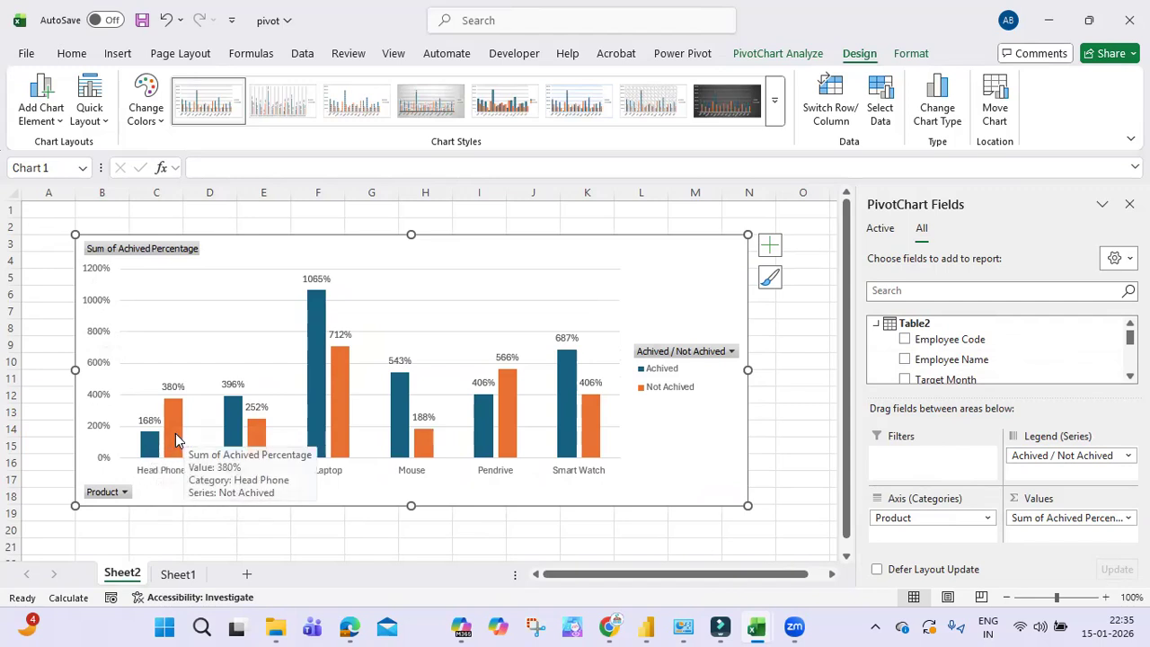